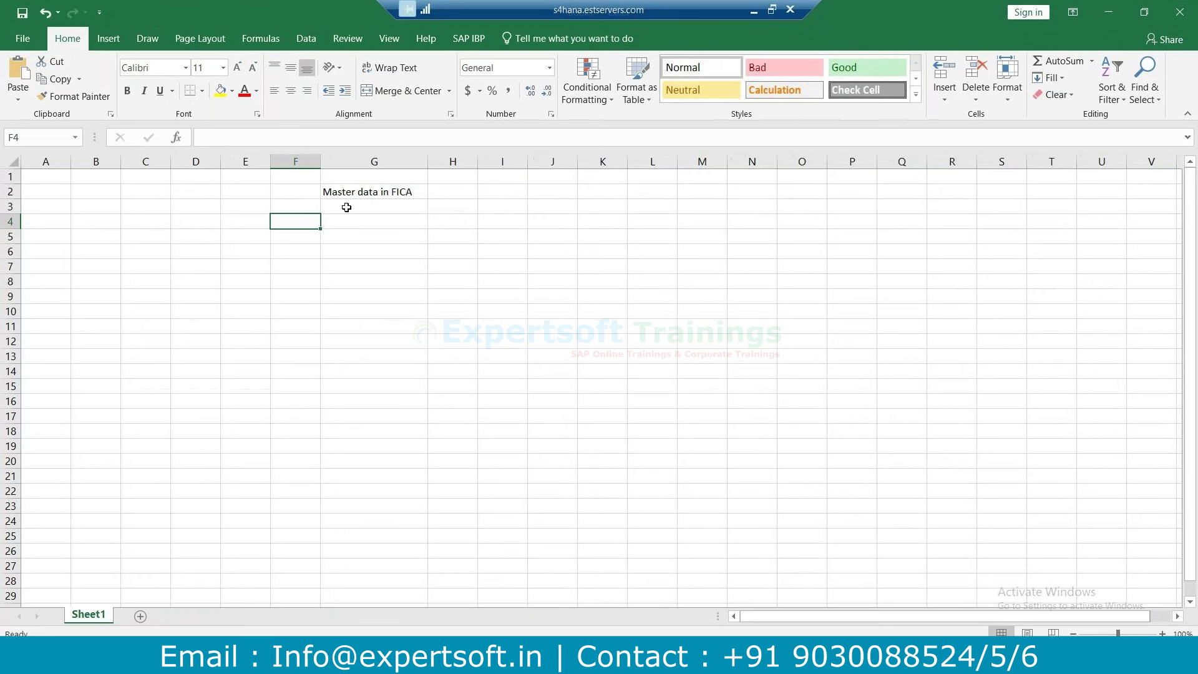
# Enter the headings "BMD" in cell F4 and "TMD" in cell H4.
pyautogui.write('BMD')
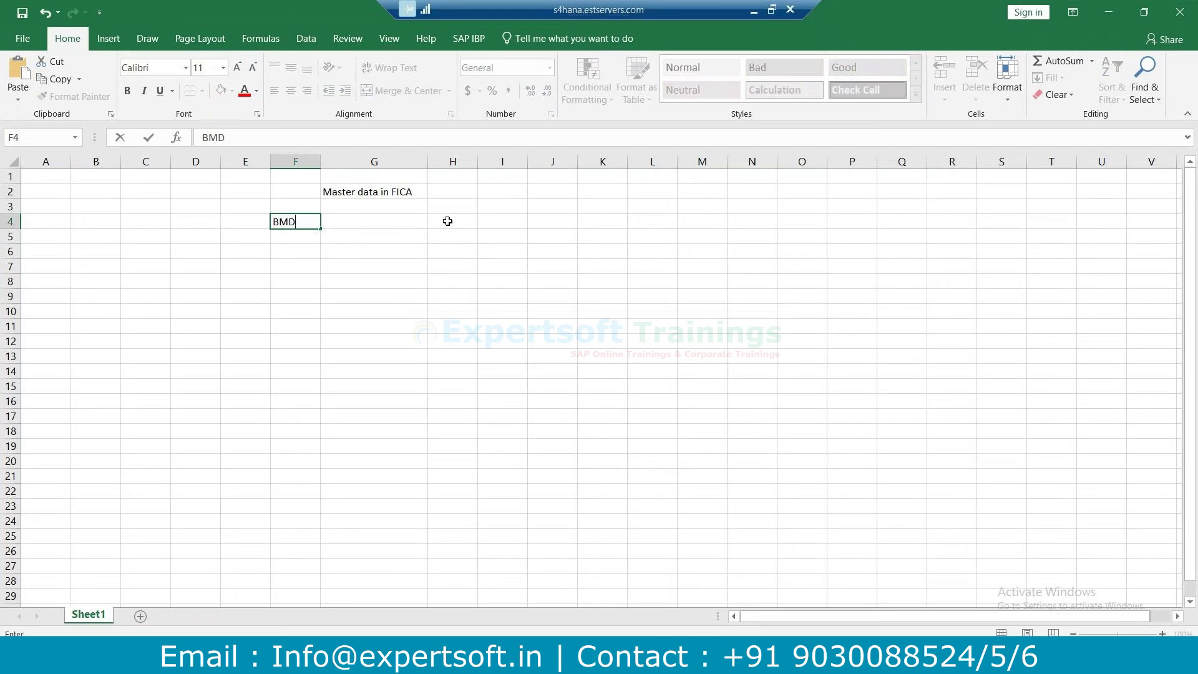
pyautogui.click(465, 219)
pyautogui.write('TMD')
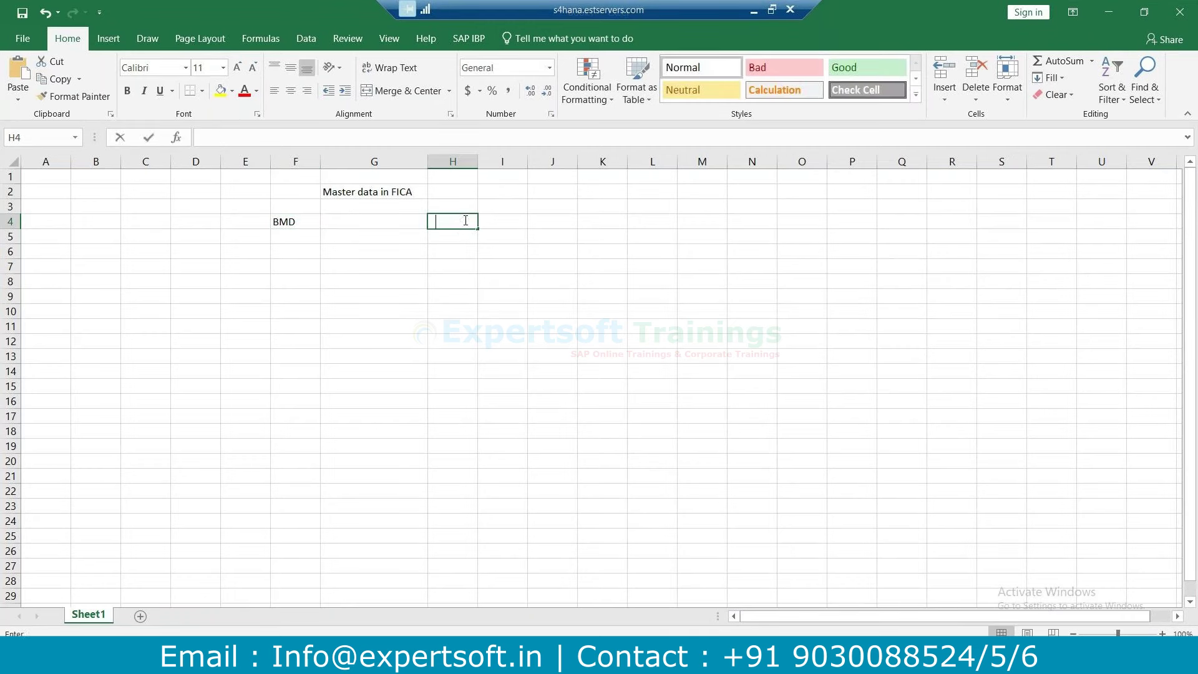
# List "1. BP" in F5 and "2.CA" in F6 under the BMD heading.
pyautogui.click(305, 240)
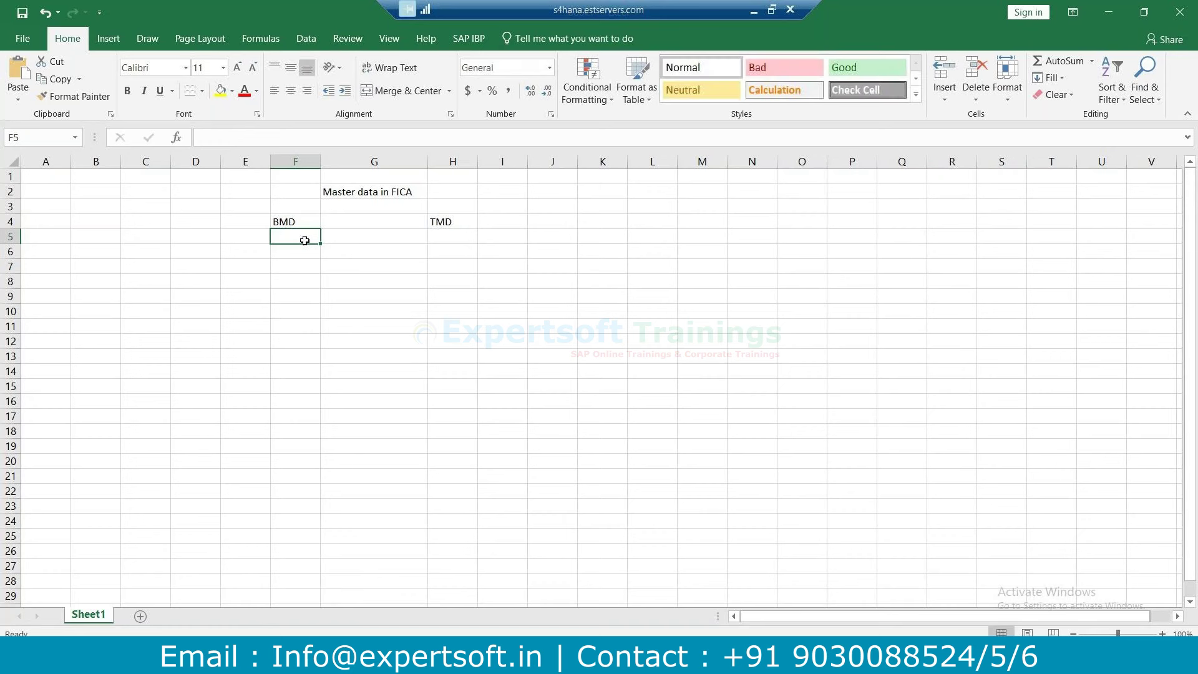
pyautogui.write('1.')
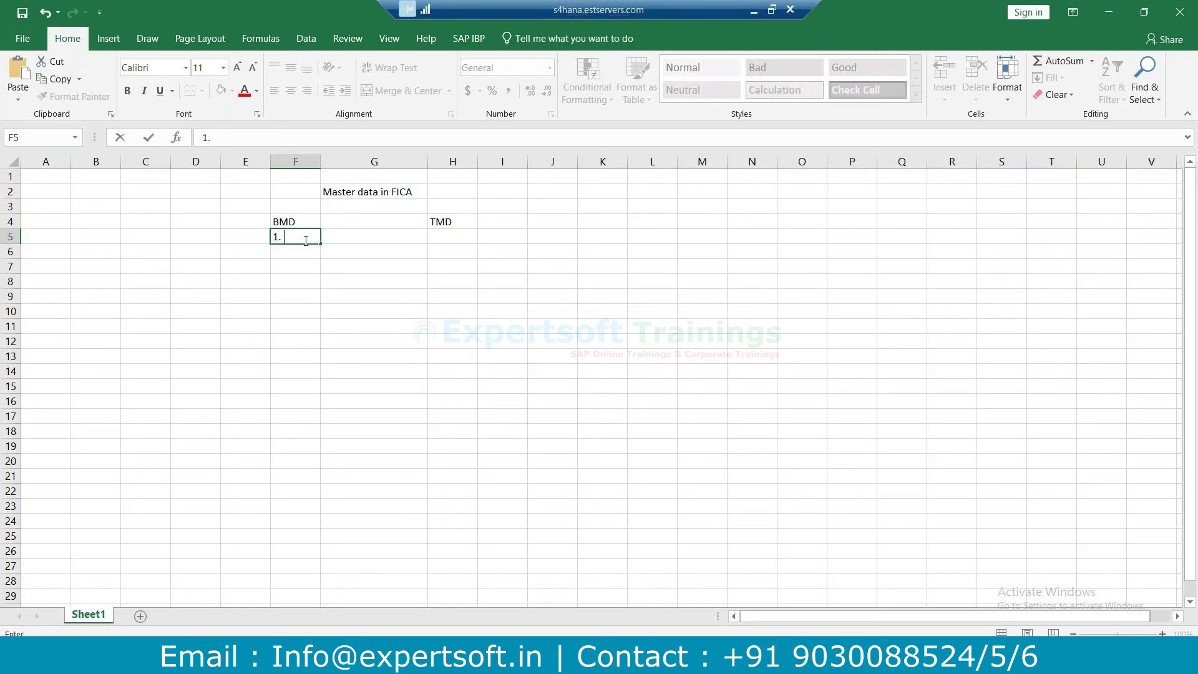
pyautogui.write(' BP')
pyautogui.click(290, 251)
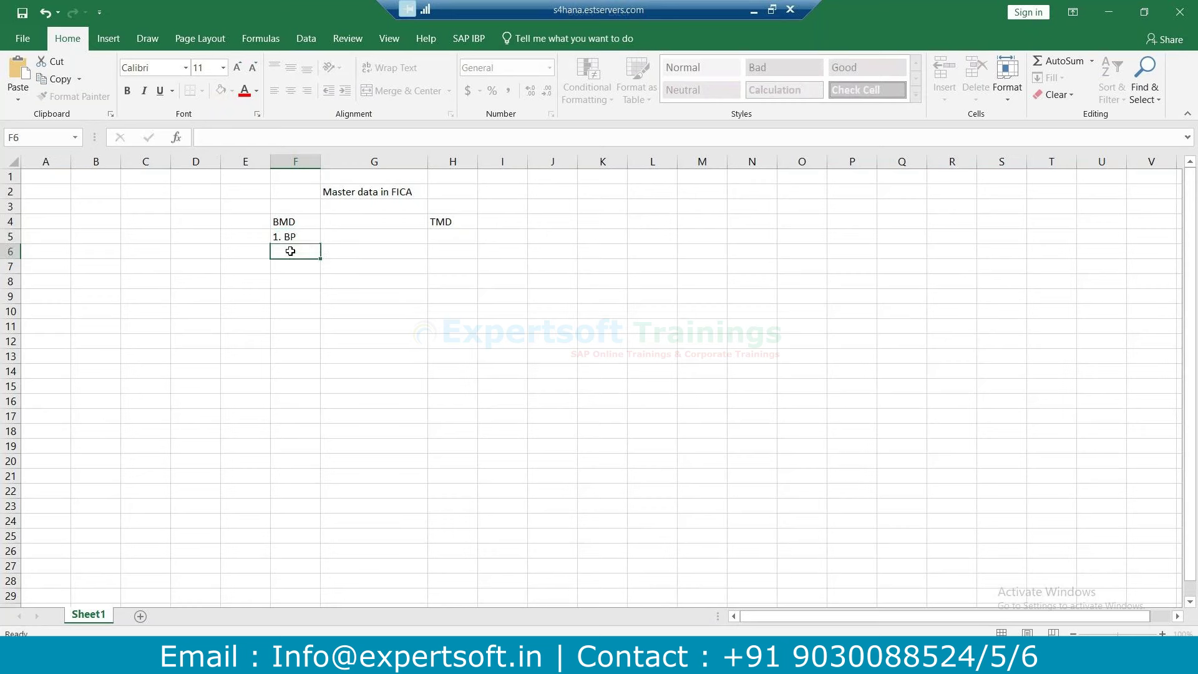
pyautogui.write('2.CA')
pyautogui.click(276, 279)
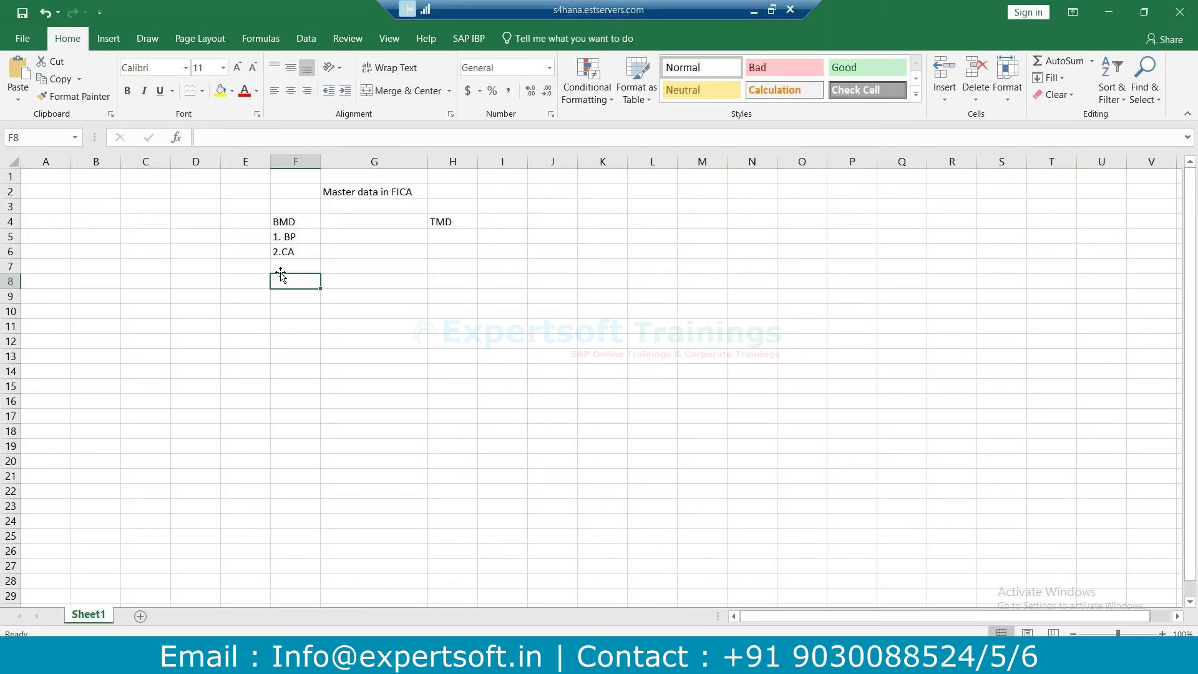
# Add "3.Contract" in F7 and widen column F slightly to fit the entry.
pyautogui.click(280, 263)
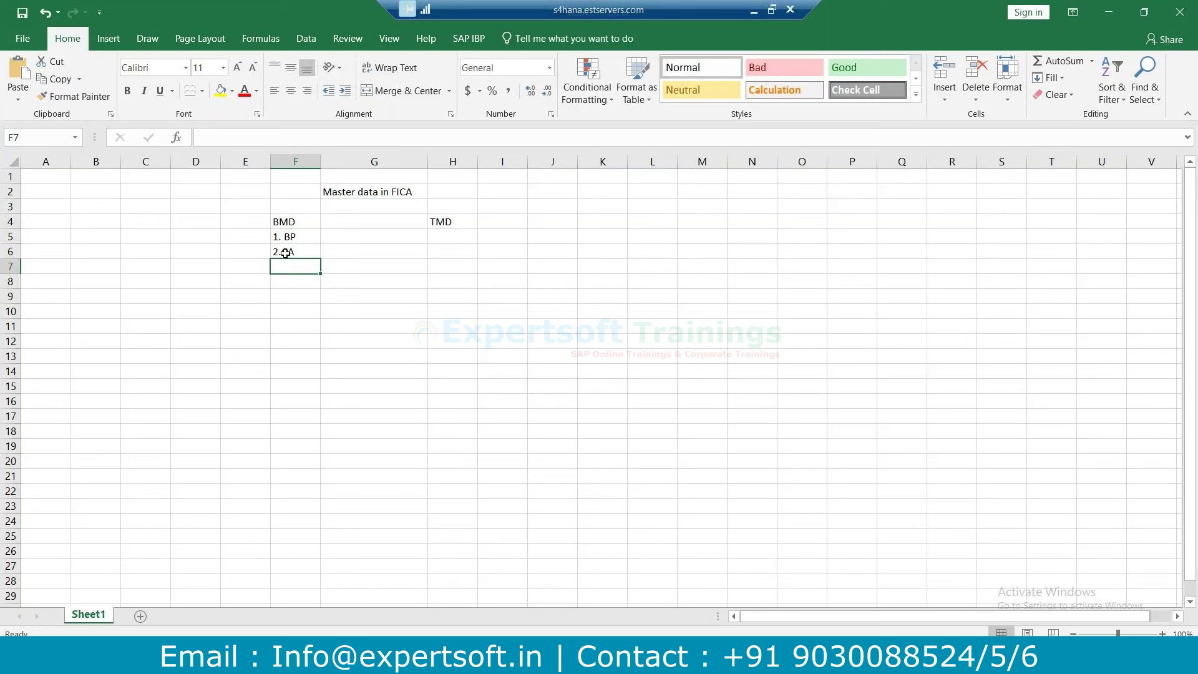
pyautogui.write('3.')
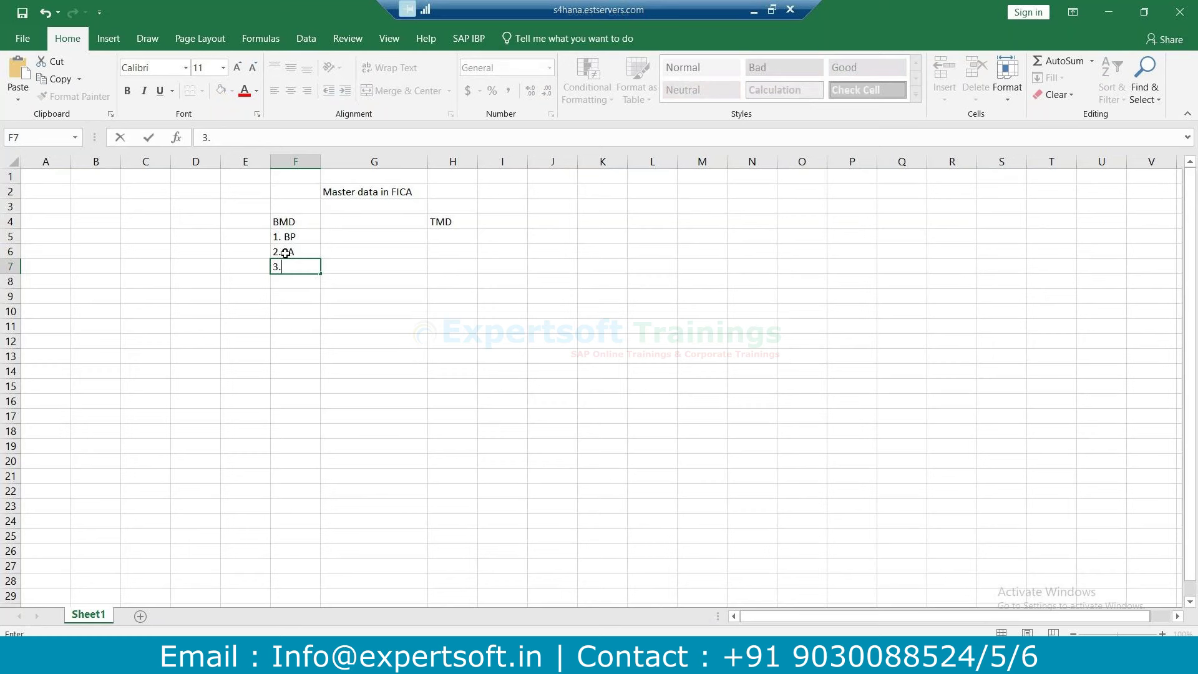
pyautogui.write('contract')
pyautogui.click(287, 268)
pyautogui.press('BackSpace')
pyautogui.write('C')
pyautogui.click(289, 286)
pyautogui.moveTo(322, 161); pyautogui.dragTo(329, 161)
pyautogui.click(307, 235)
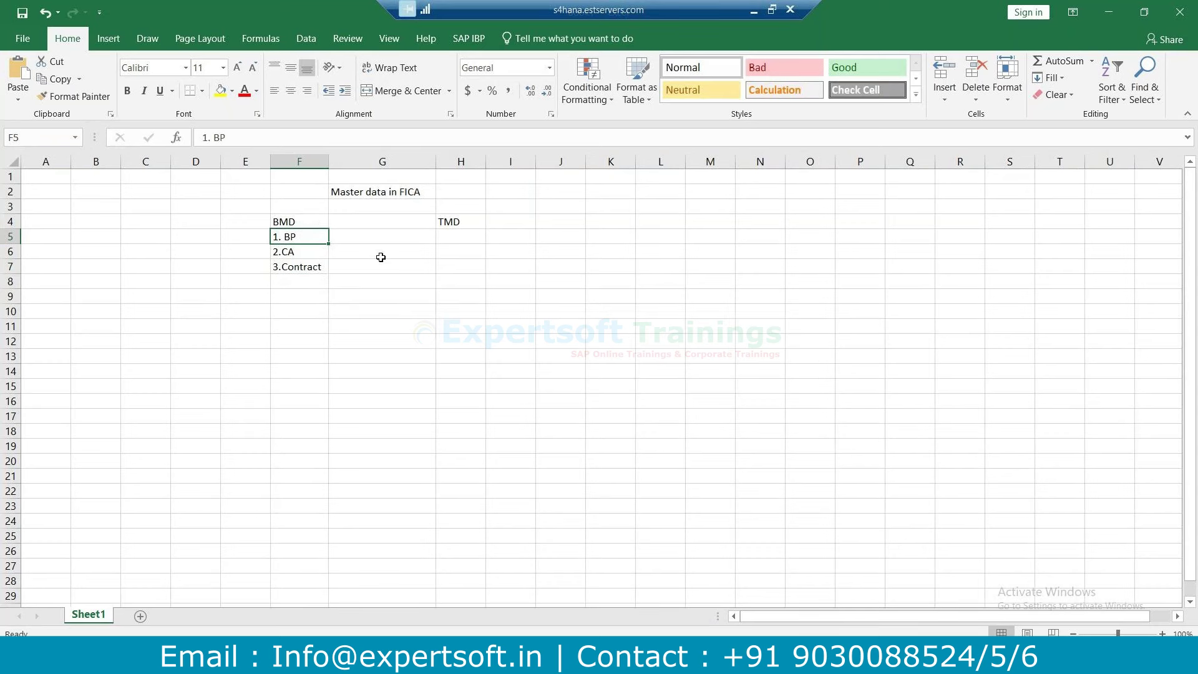
# Under the TMD heading, list "1.connection object", "2.premise" and "3.installation" in cells H5 to H7.
pyautogui.click(461, 238)
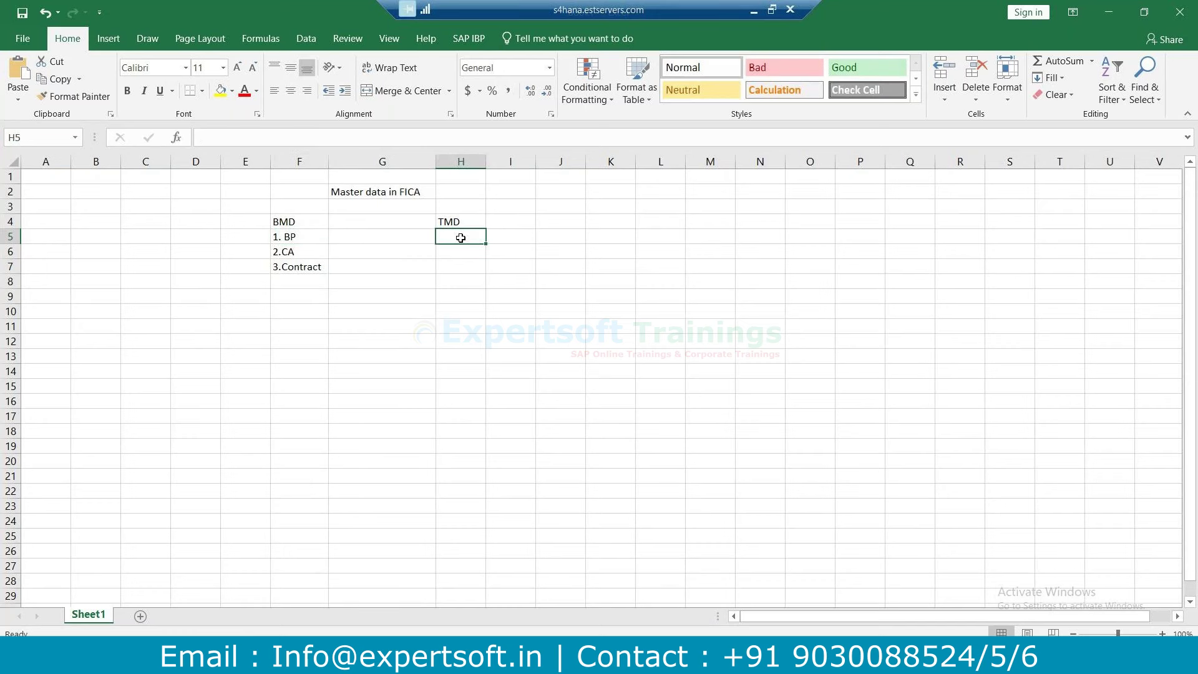
pyautogui.write('1.')
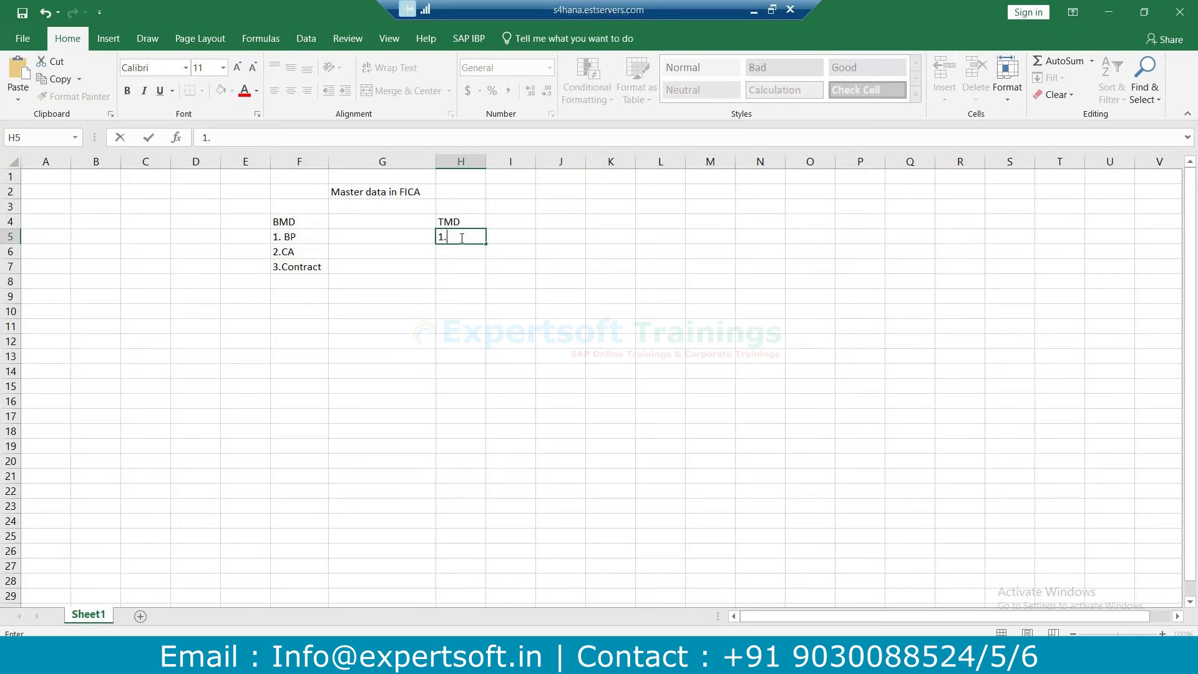
pyautogui.write('connection object')
pyautogui.click(451, 252)
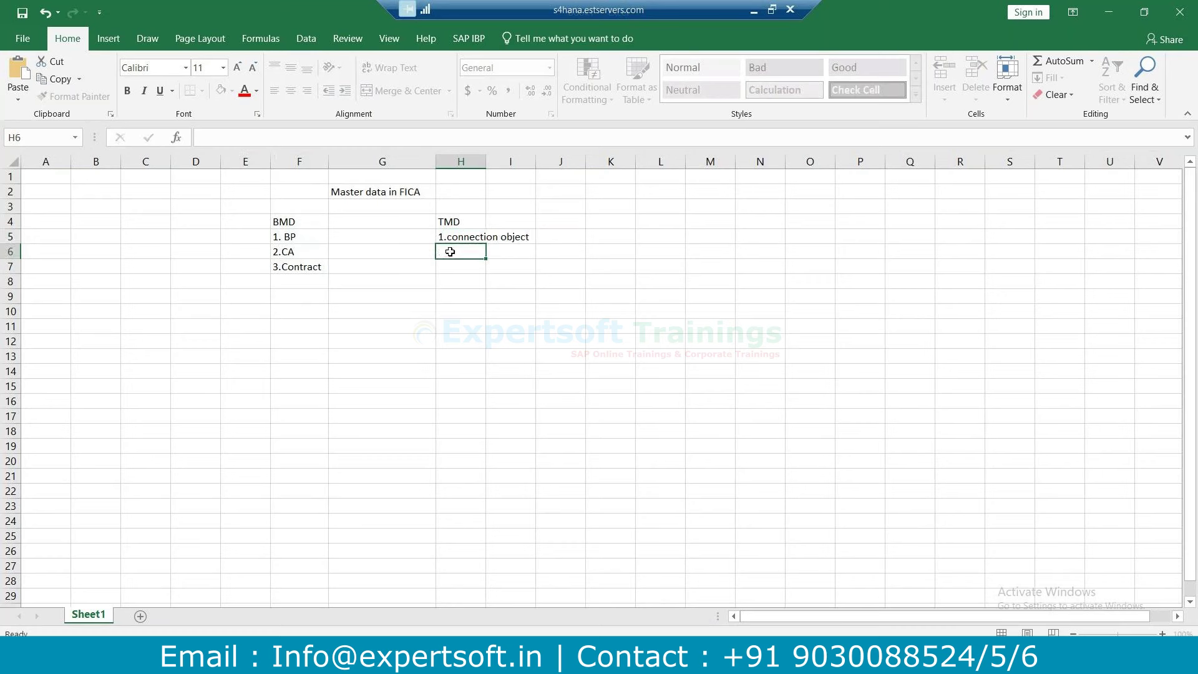
pyautogui.write('2.premise')
pyautogui.click(450, 266)
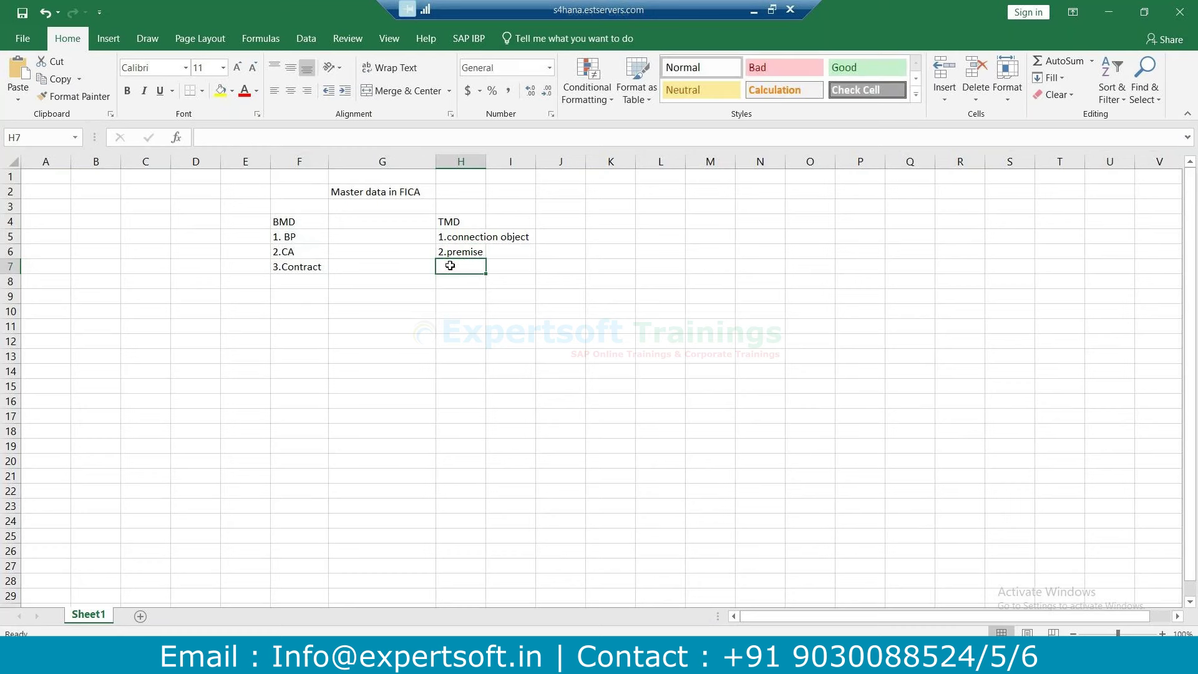
pyautogui.write('3.')
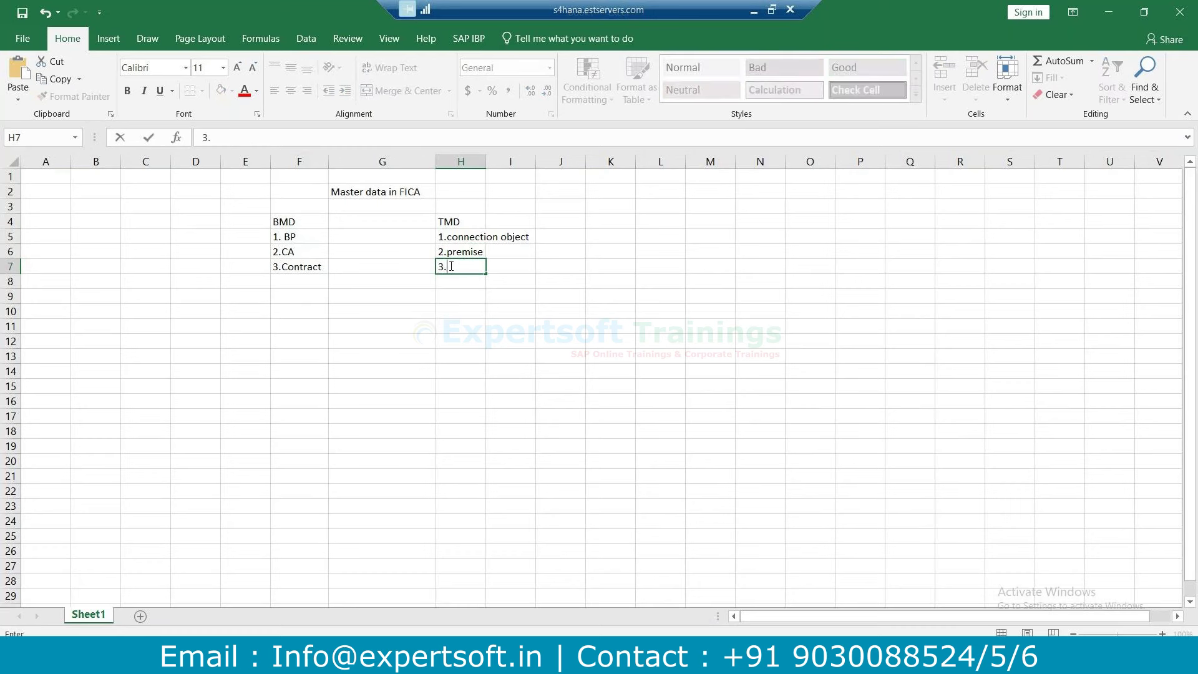
pyautogui.write('installation')
# Add "4.Move in/out" in H8 and widen column H to fit the TMD list.
pyautogui.click(444, 279)
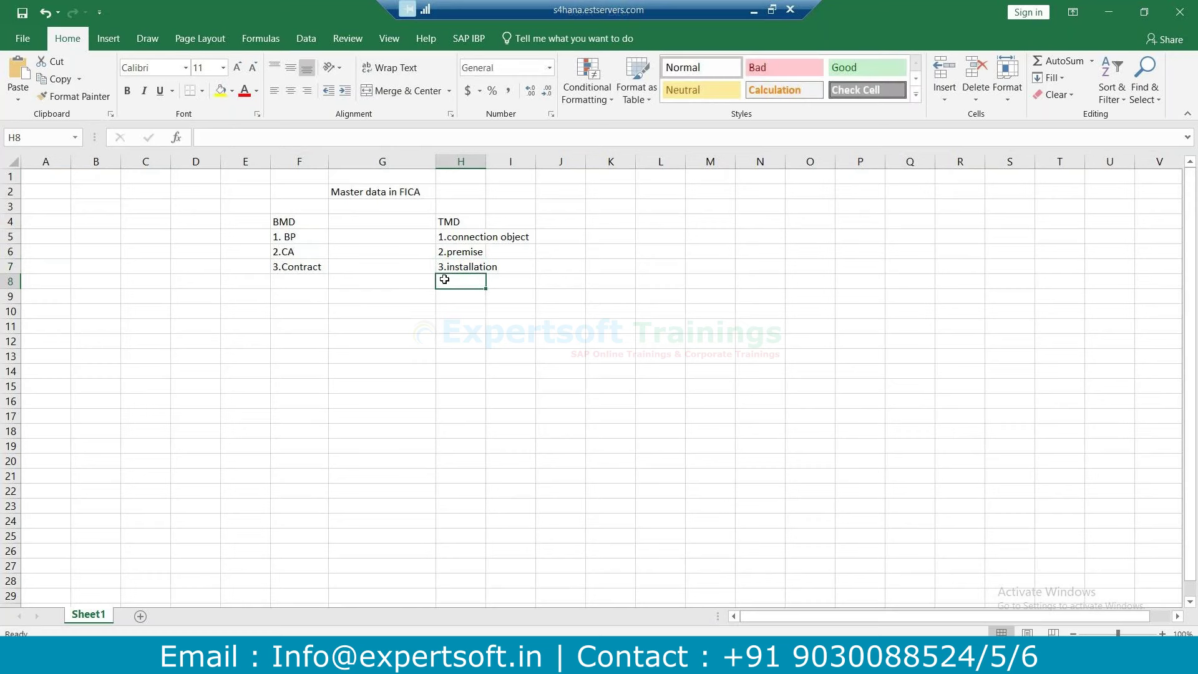
pyautogui.write('4.')
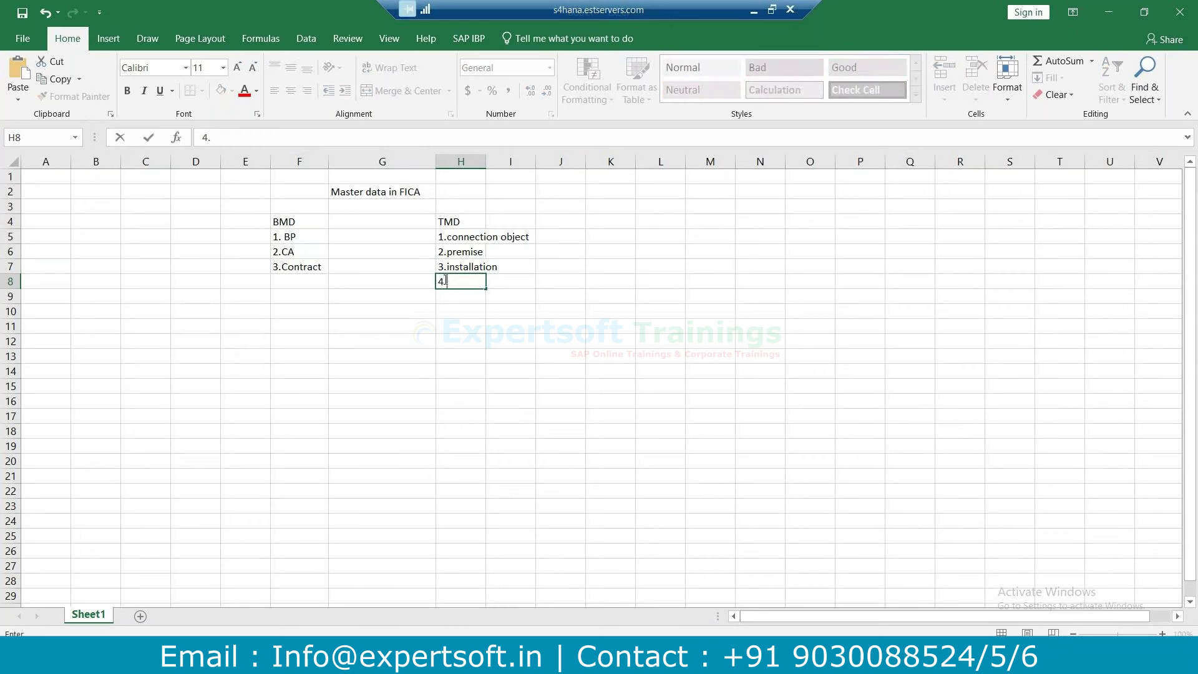
pyautogui.write('MOve in out')
pyautogui.click(486, 281)
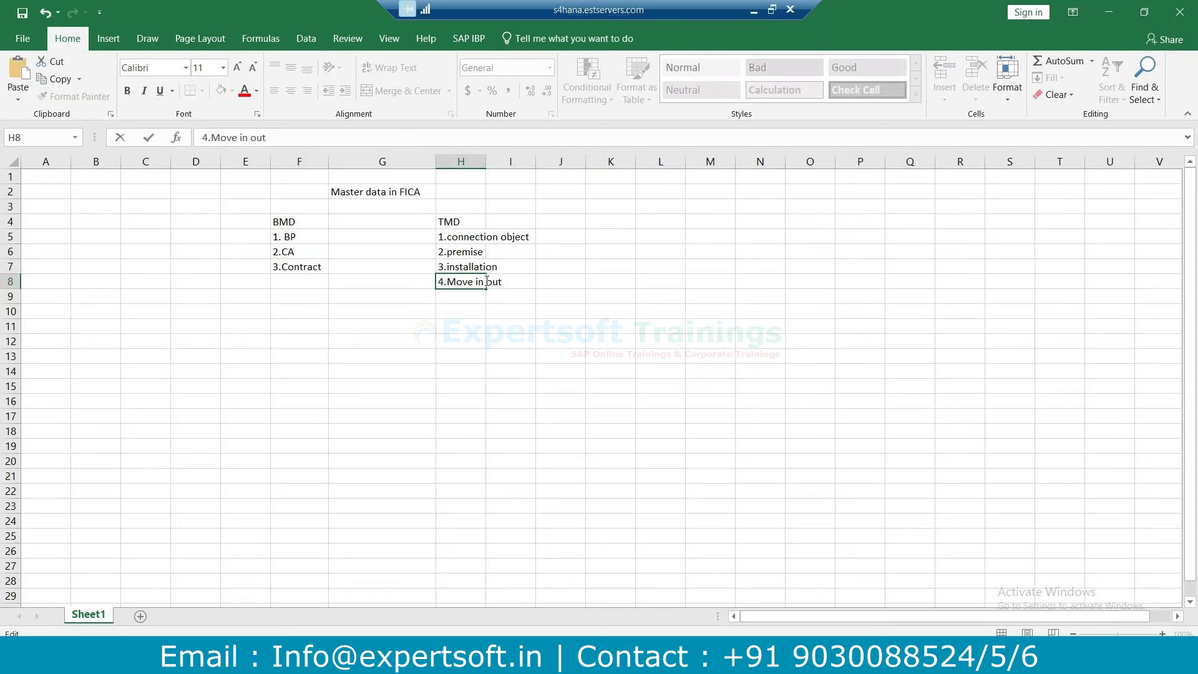
pyautogui.press('BackSpace')
pyautogui.write('/')
pyautogui.click(452, 315)
pyautogui.moveTo(487, 162); pyautogui.dragTo(535, 166)
pyautogui.click(483, 240)
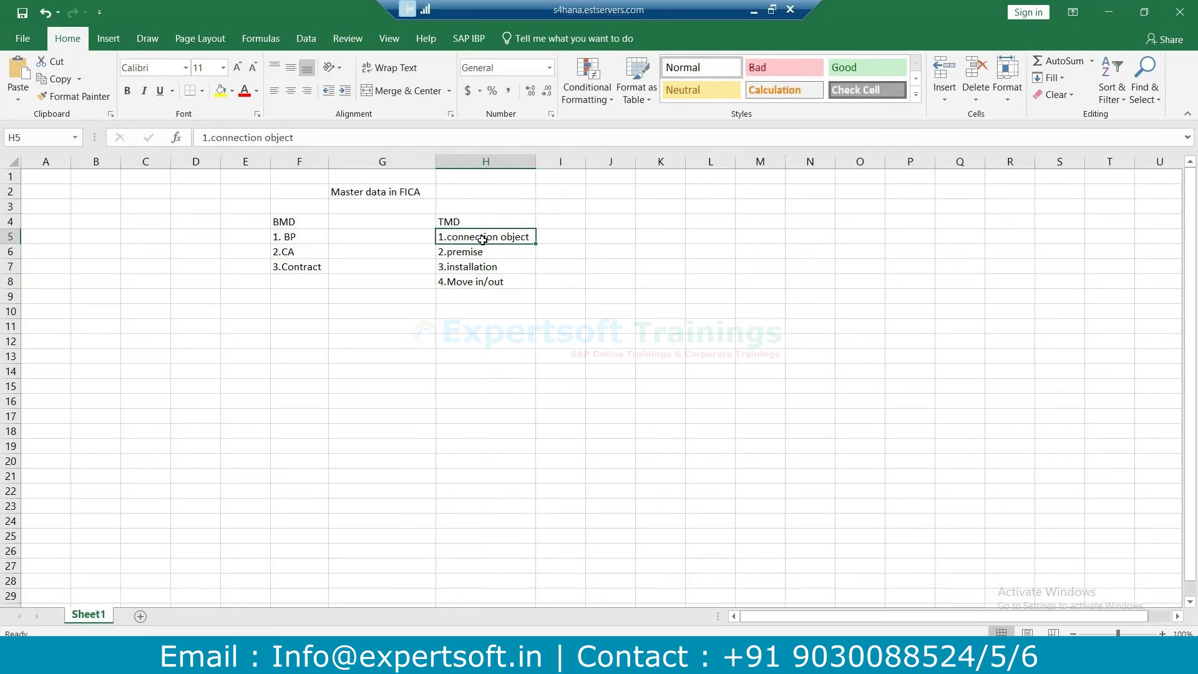
pyautogui.click(461, 282)
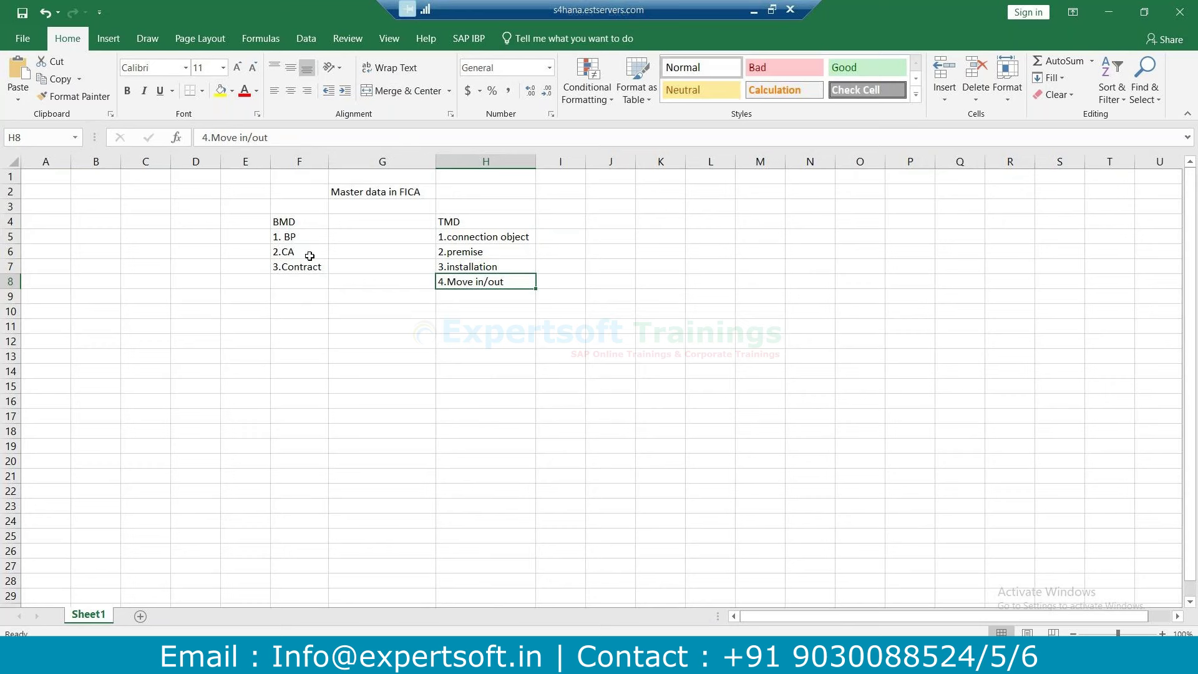
pyautogui.click(288, 239)
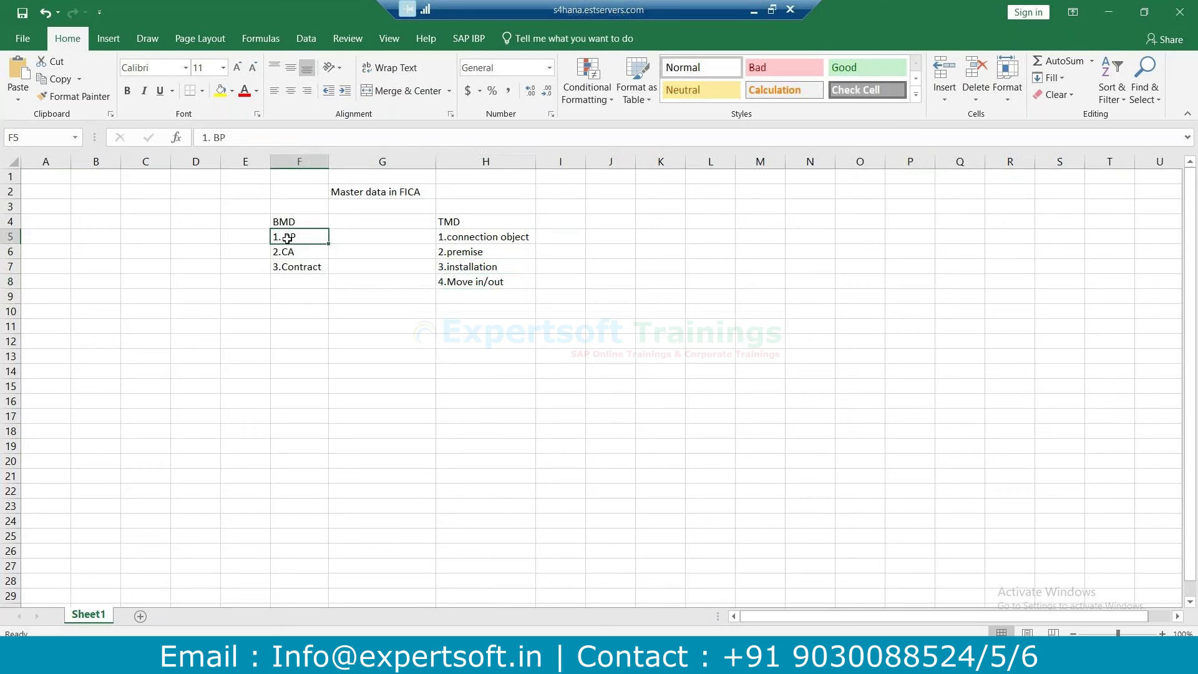
# Replace the CA abbreviation in F6 so the entry reads "2.Contract account".
pyautogui.click(293, 250)
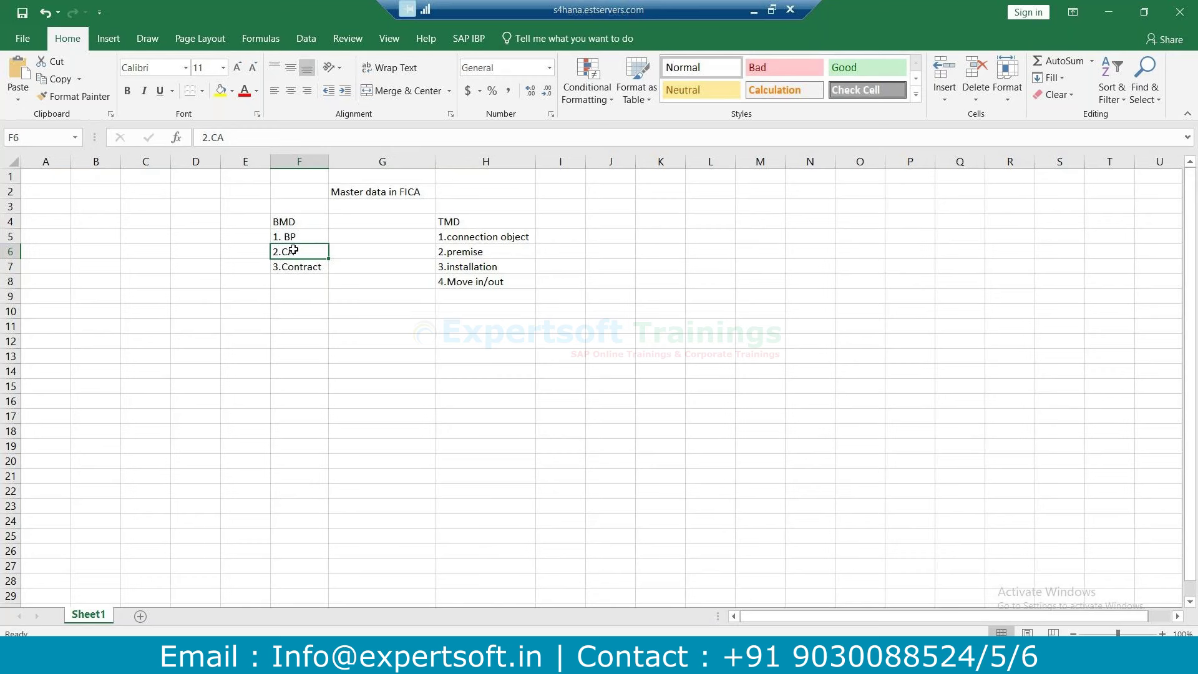
pyautogui.doubleClick(293, 251)
pyautogui.press('BackSpace')
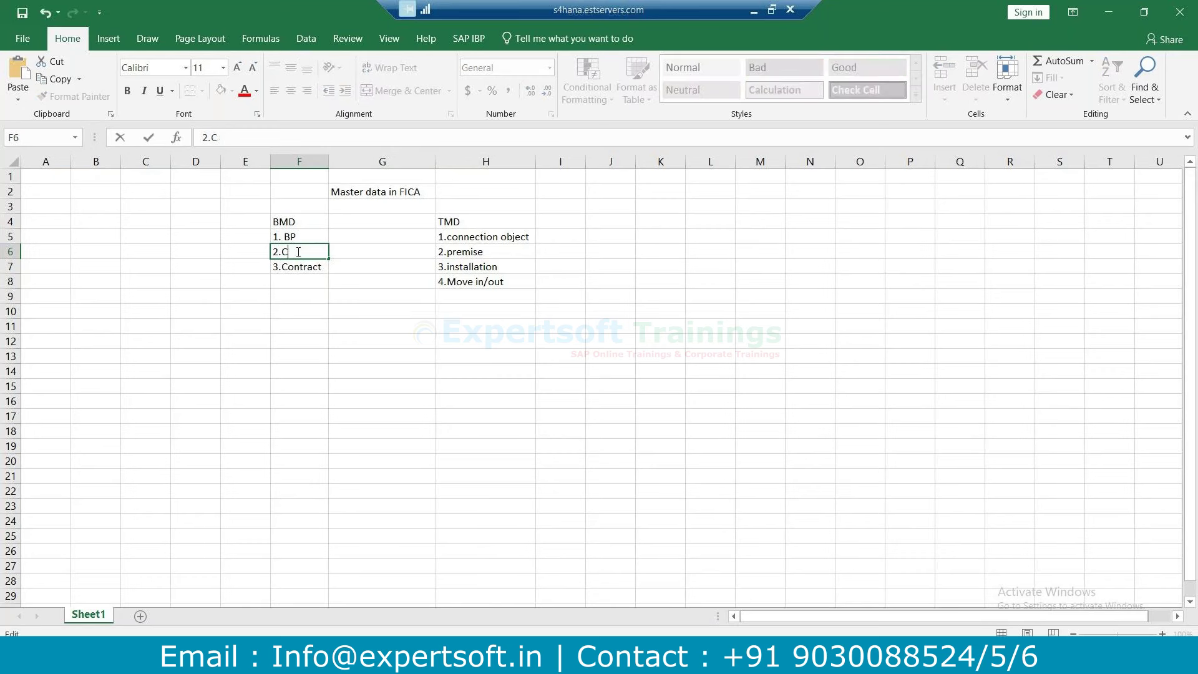
pyautogui.write('ontract account')
pyautogui.click(302, 331)
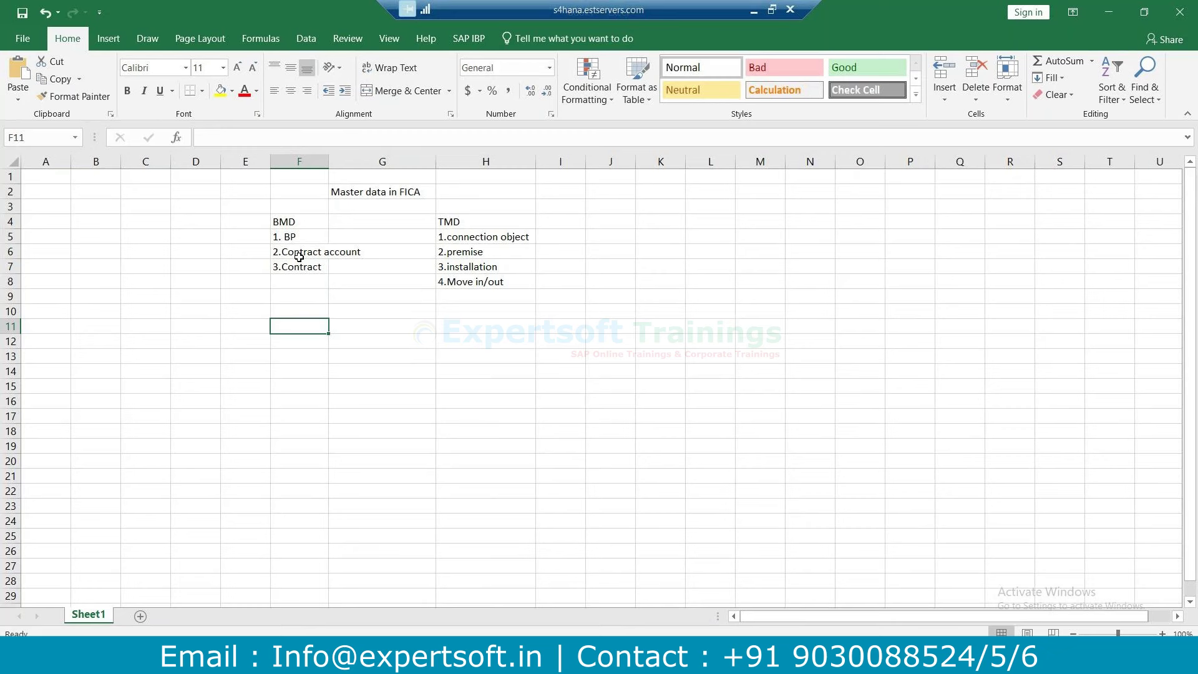
# Highlight the BMD heading cell F4 with a yellow fill.
pyautogui.click(440, 371)
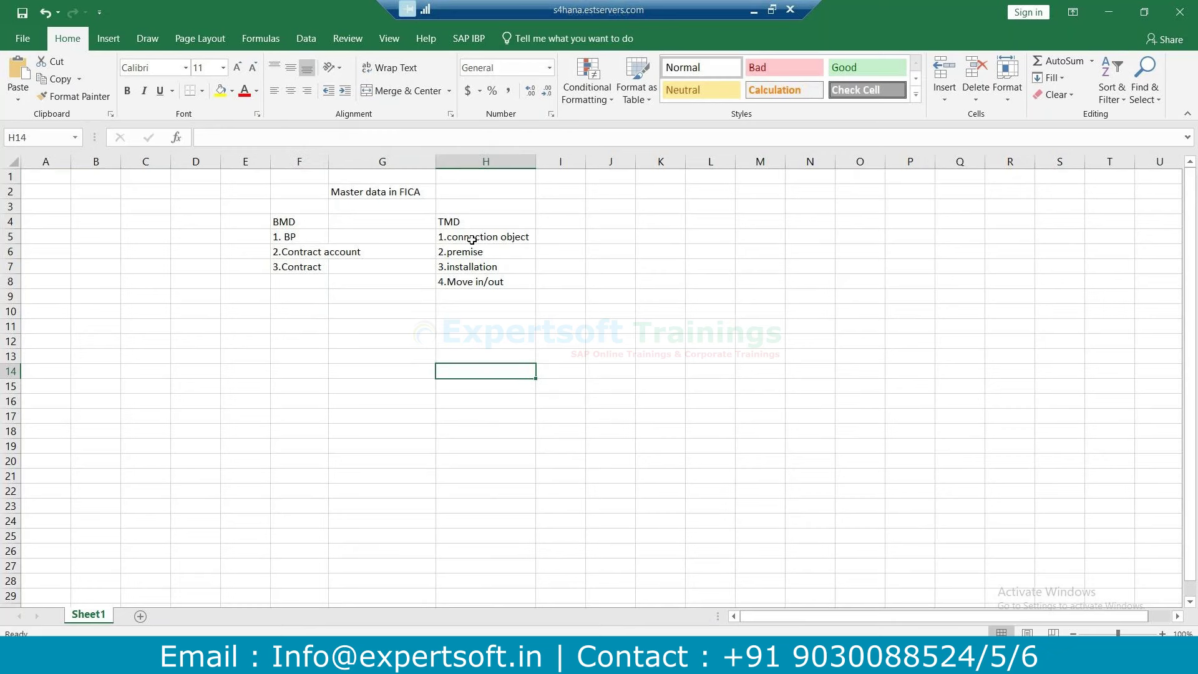
pyautogui.click(103, 308)
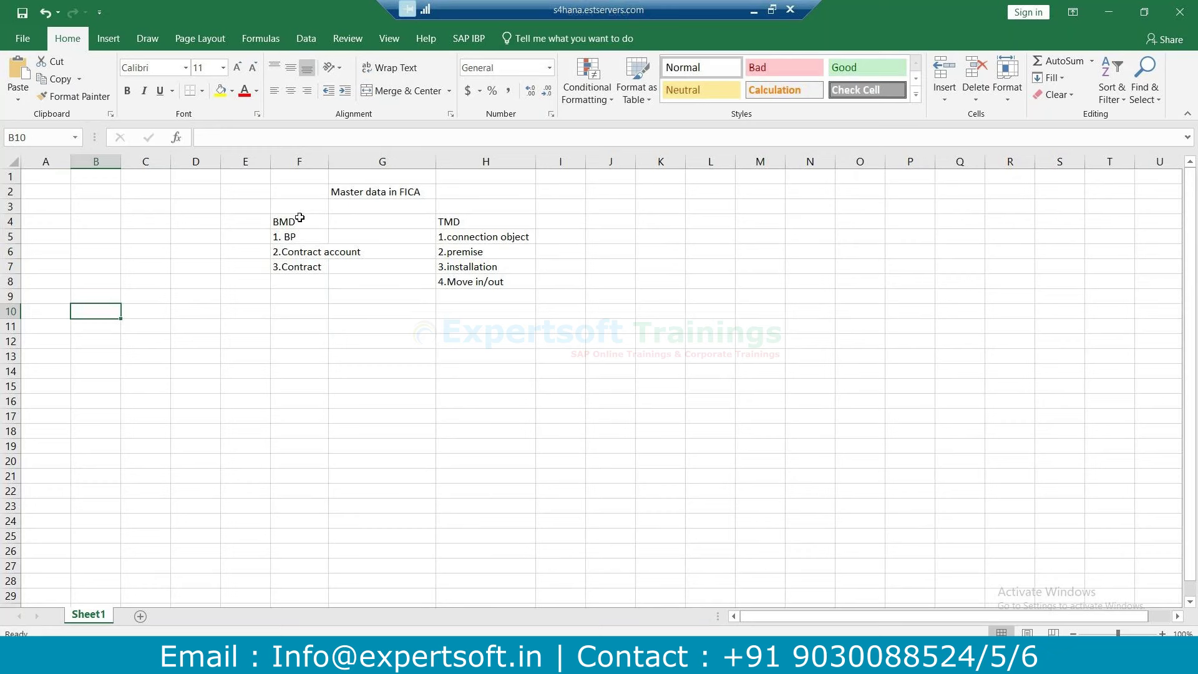
pyautogui.click(300, 218)
pyautogui.click(226, 93)
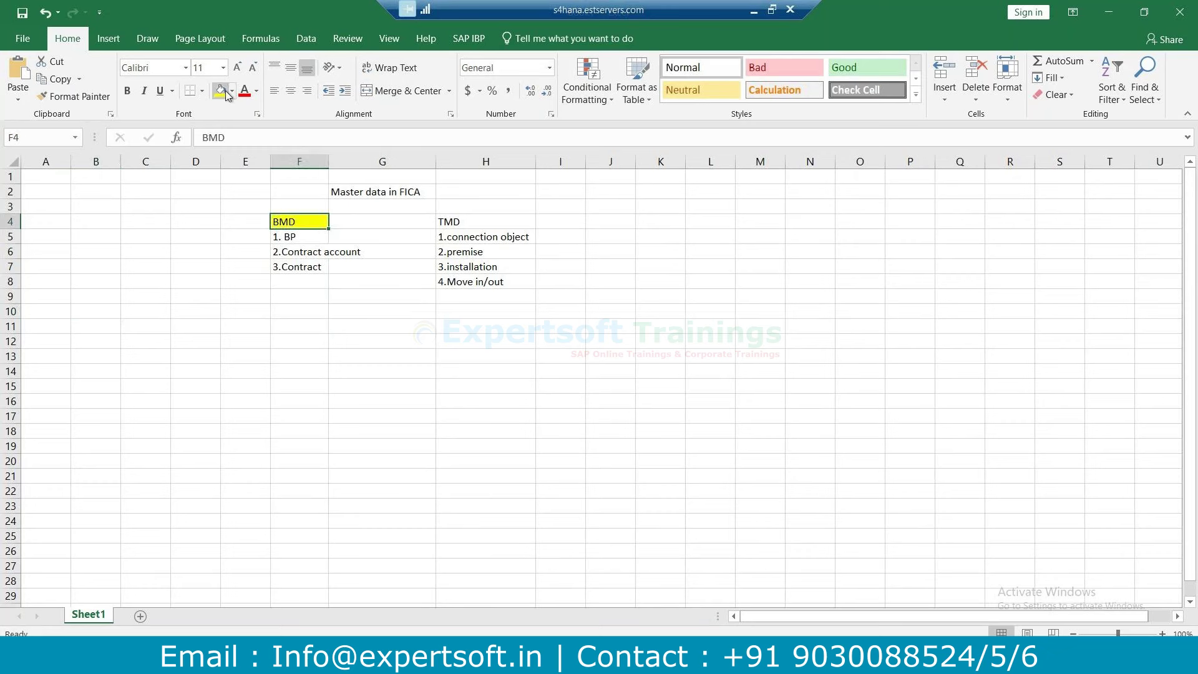
# Enter "BP" in B10 and, in B11, a numbered note that a named customer "is taking service from a utilities company".
pyautogui.click(101, 311)
pyautogui.write('BP')
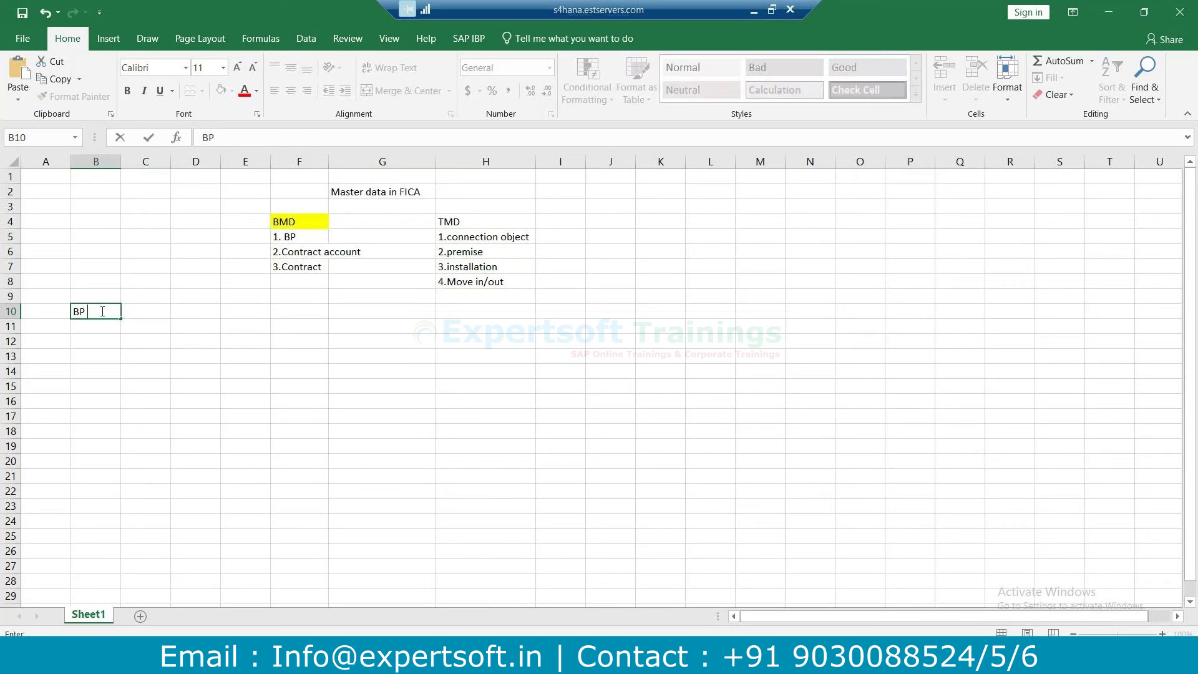
pyautogui.click(91, 327)
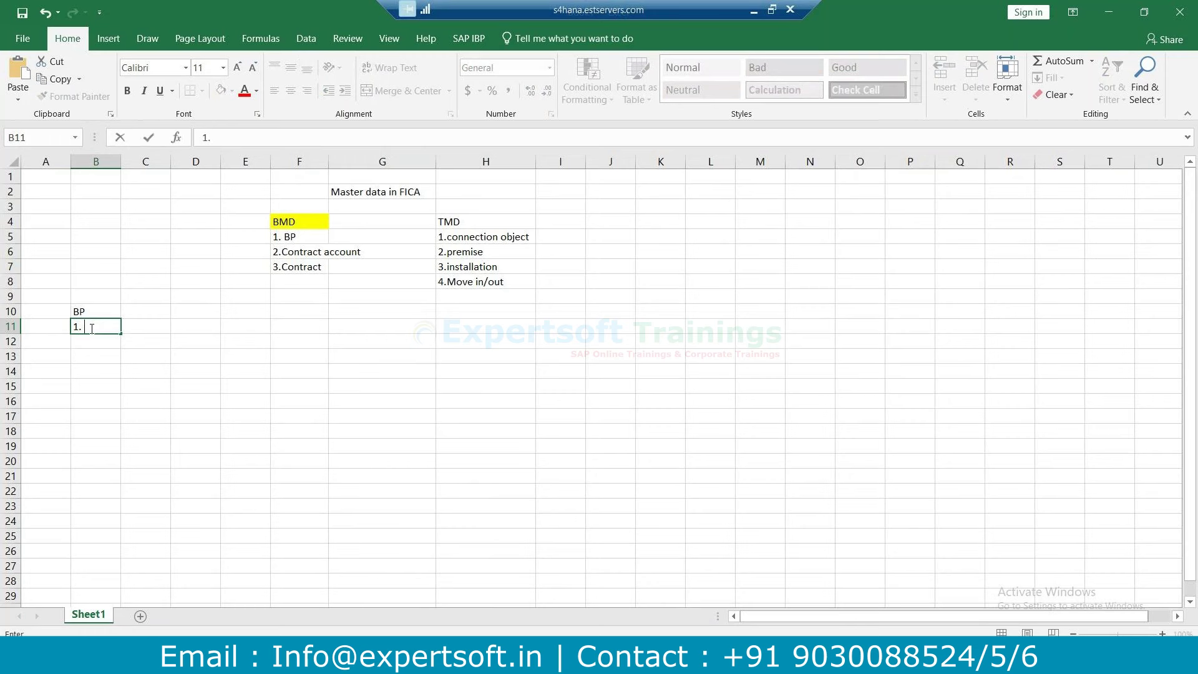
pyautogui.write('Vinnod')
pyautogui.press('BackSpace')
pyautogui.press('BackSpace')
pyautogui.press('BackSpace')
pyautogui.press('BackSpace')
pyautogui.write('od is taking servi')
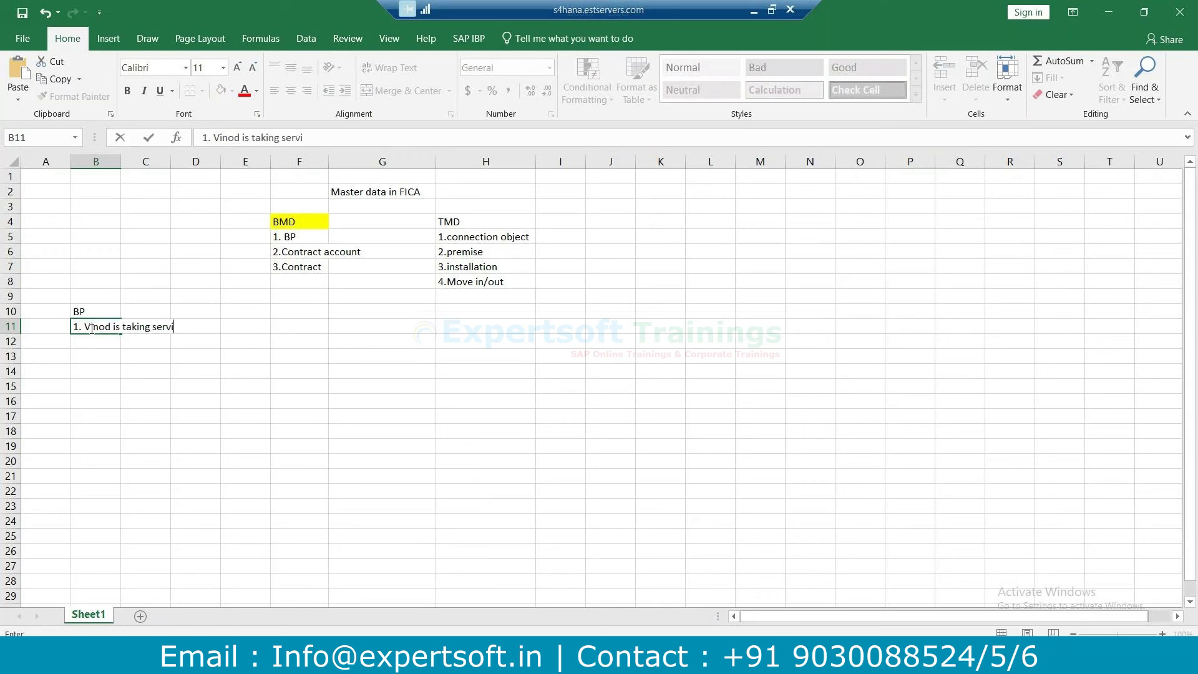
pyautogui.write('ce from a utilities company')
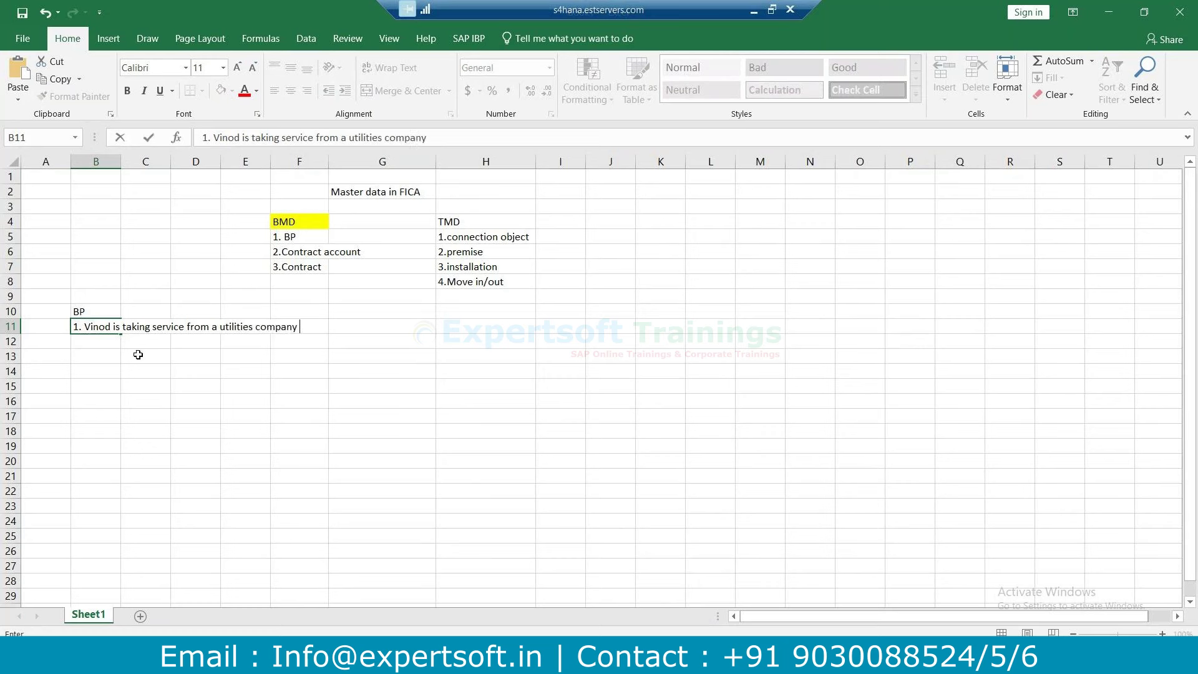
pyautogui.click(136, 352)
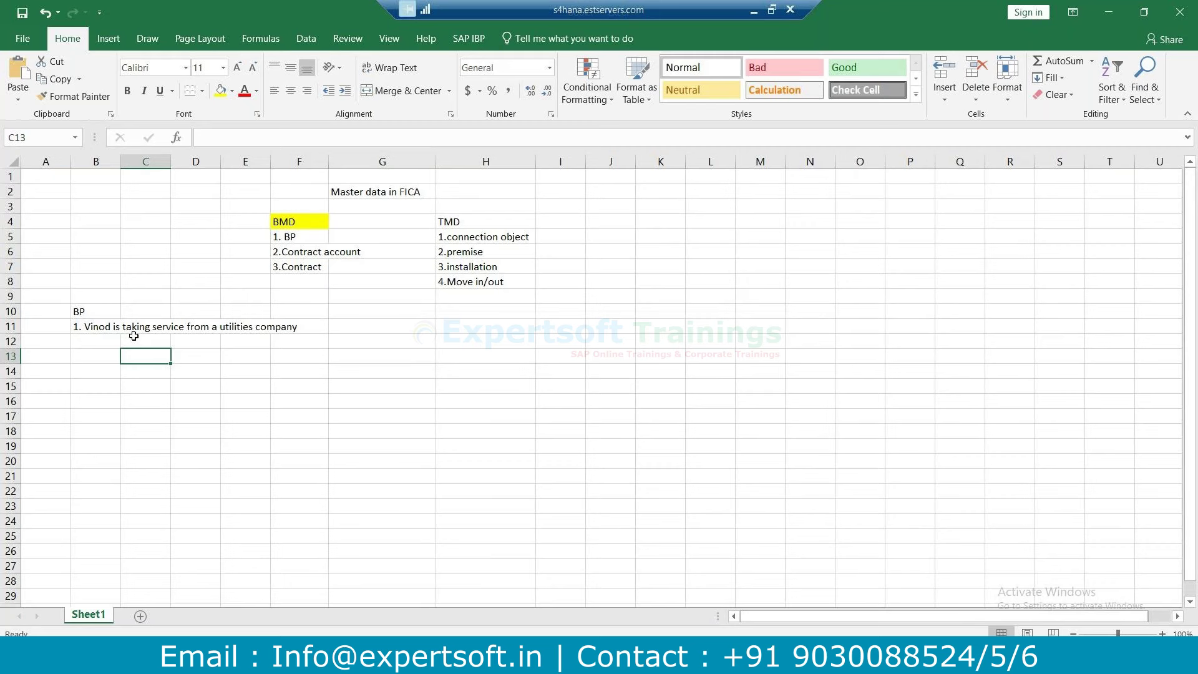
# Enter the heading "Contract account" in cell B13, below the BP note.
pyautogui.click(93, 311)
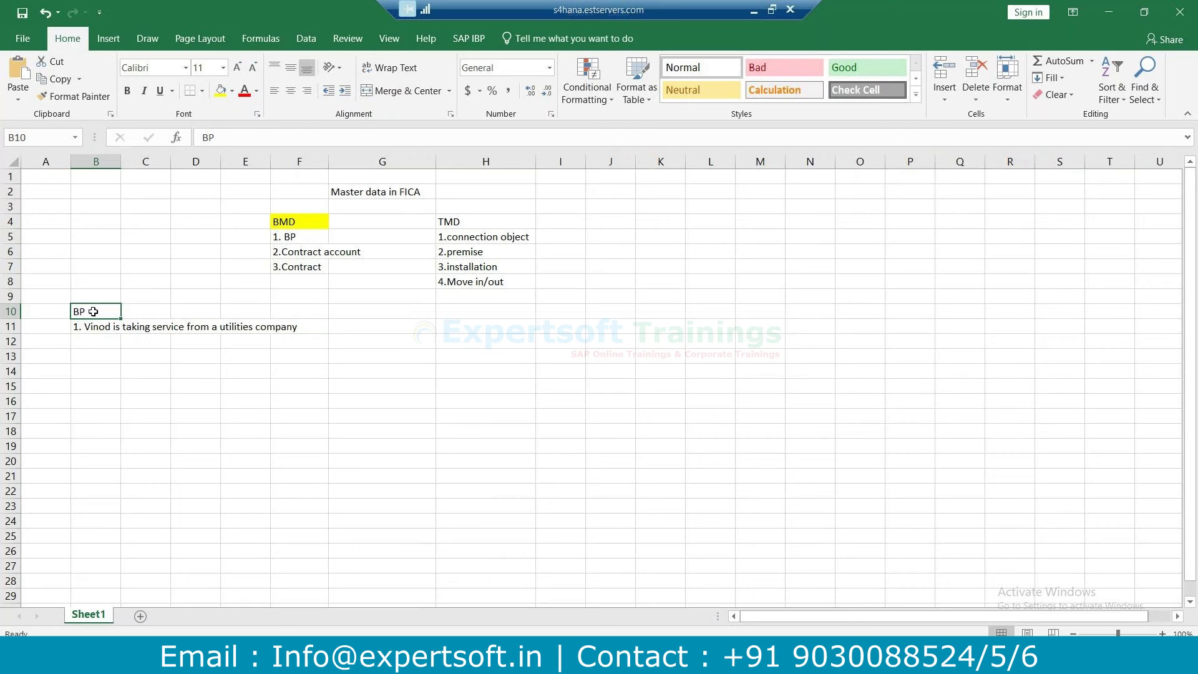
pyautogui.click(85, 356)
pyautogui.write('Co')
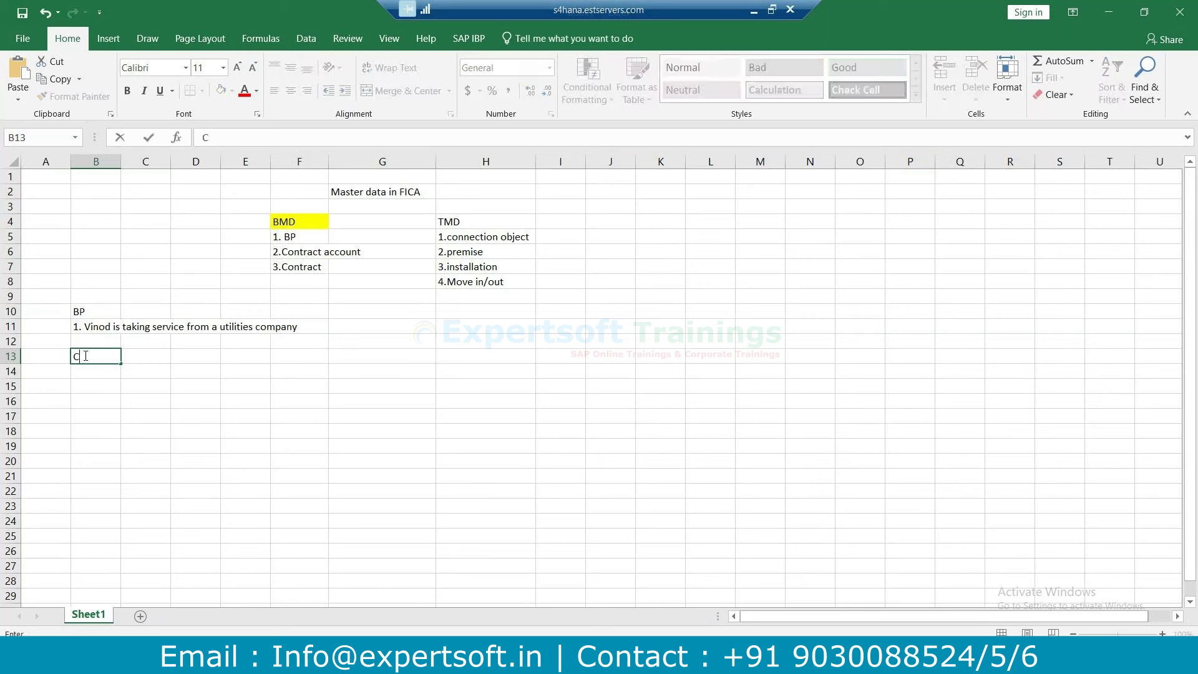
pyautogui.press('BackSpace')
pyautogui.write('ontrat')
pyautogui.press('BackSpace')
pyautogui.write('ct acco')
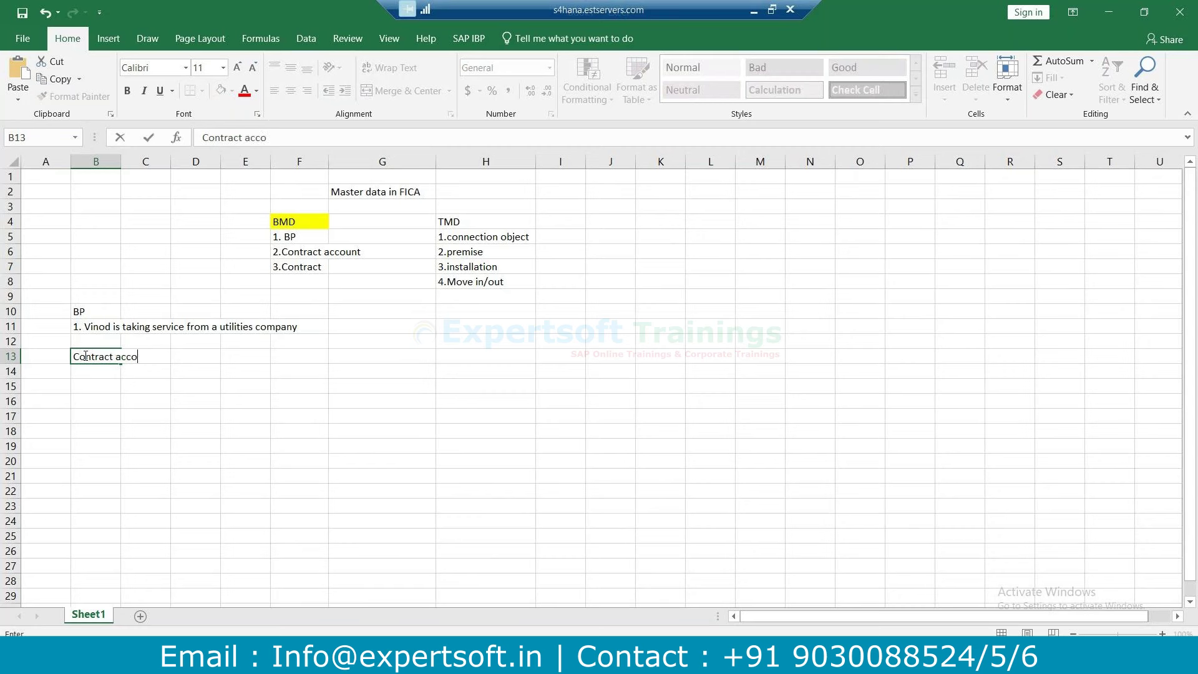
pyautogui.write('unt')
pyautogui.click(86, 372)
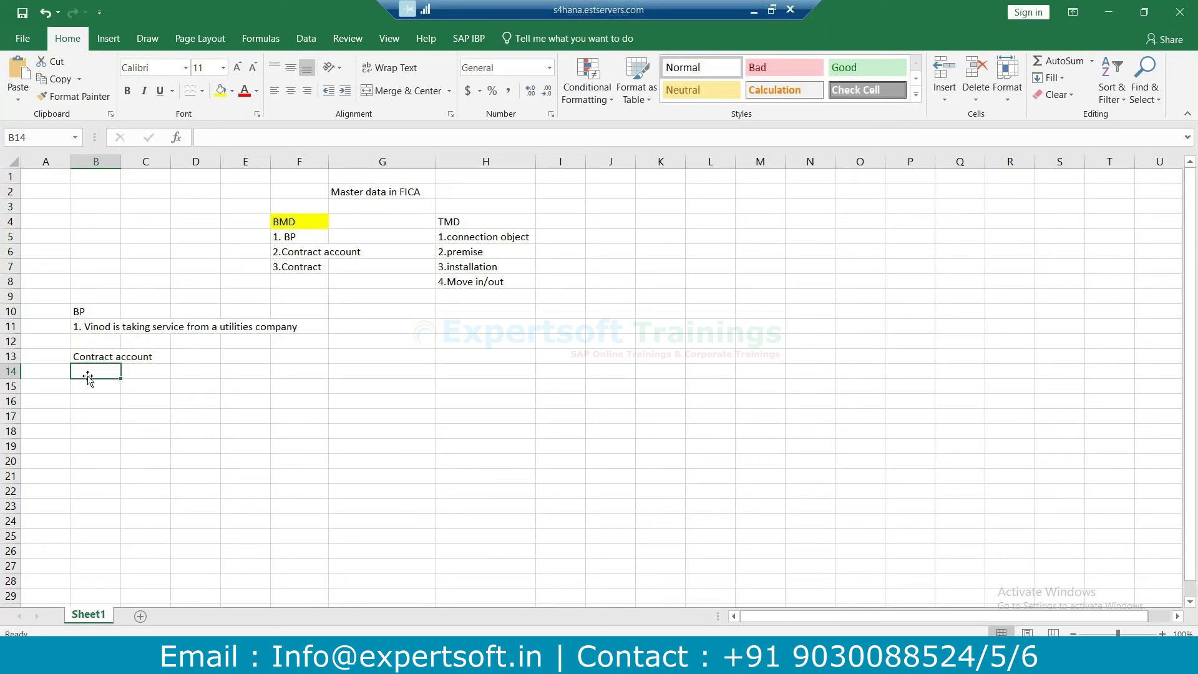
# Enter the company name "jiopower" in cell G14.
pyautogui.click(96, 325)
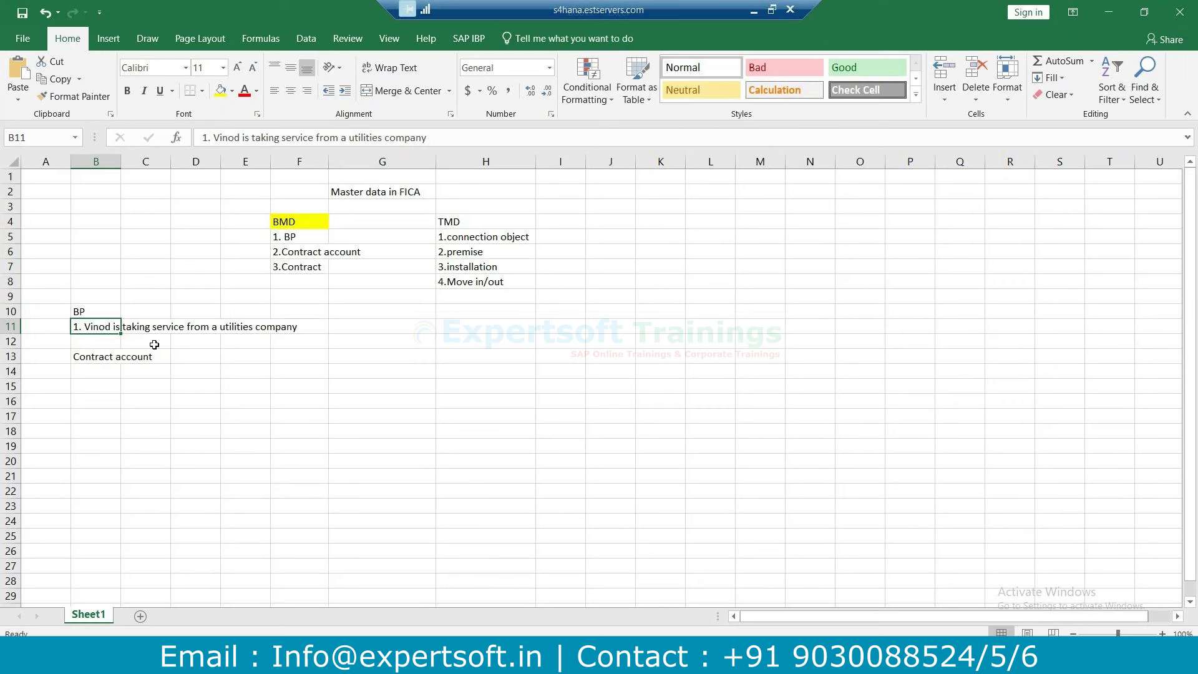
pyautogui.click(336, 368)
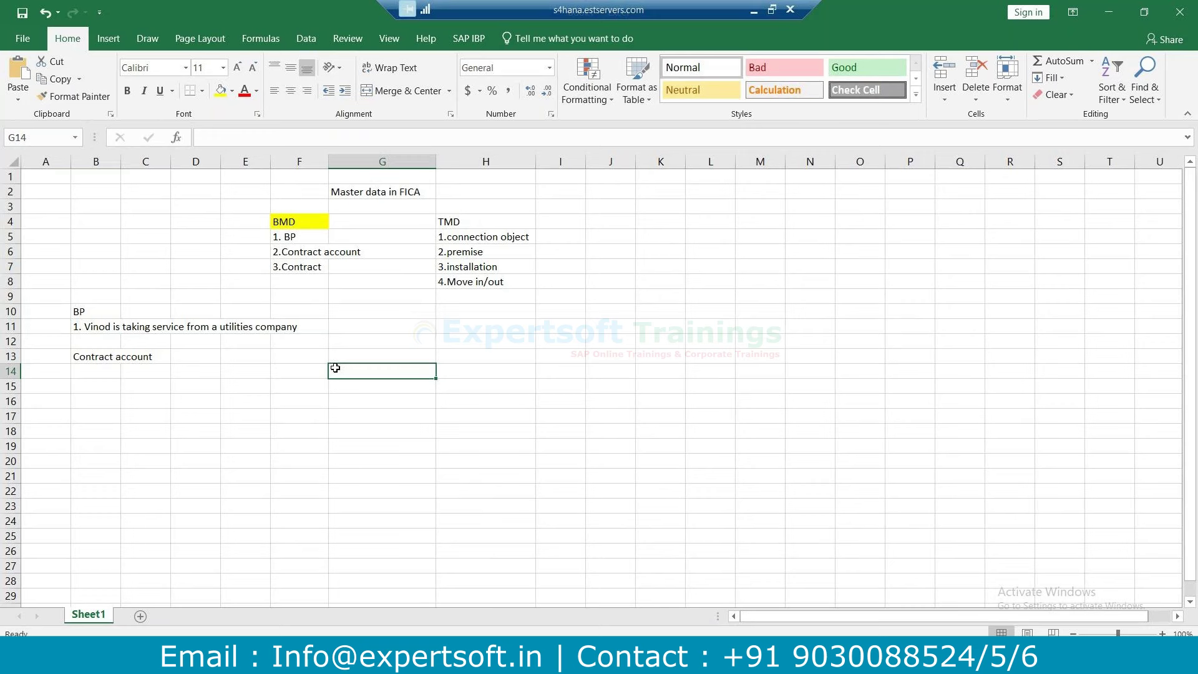
pyautogui.write('jiop')
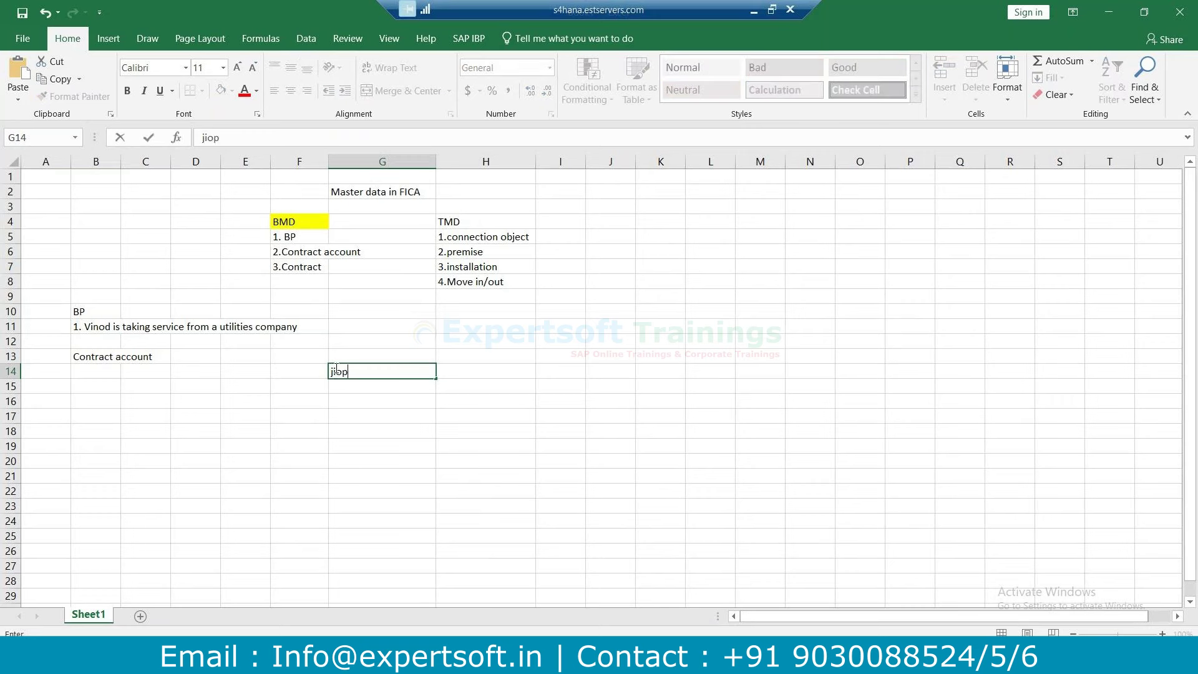
pyautogui.write('ower')
pyautogui.click(356, 415)
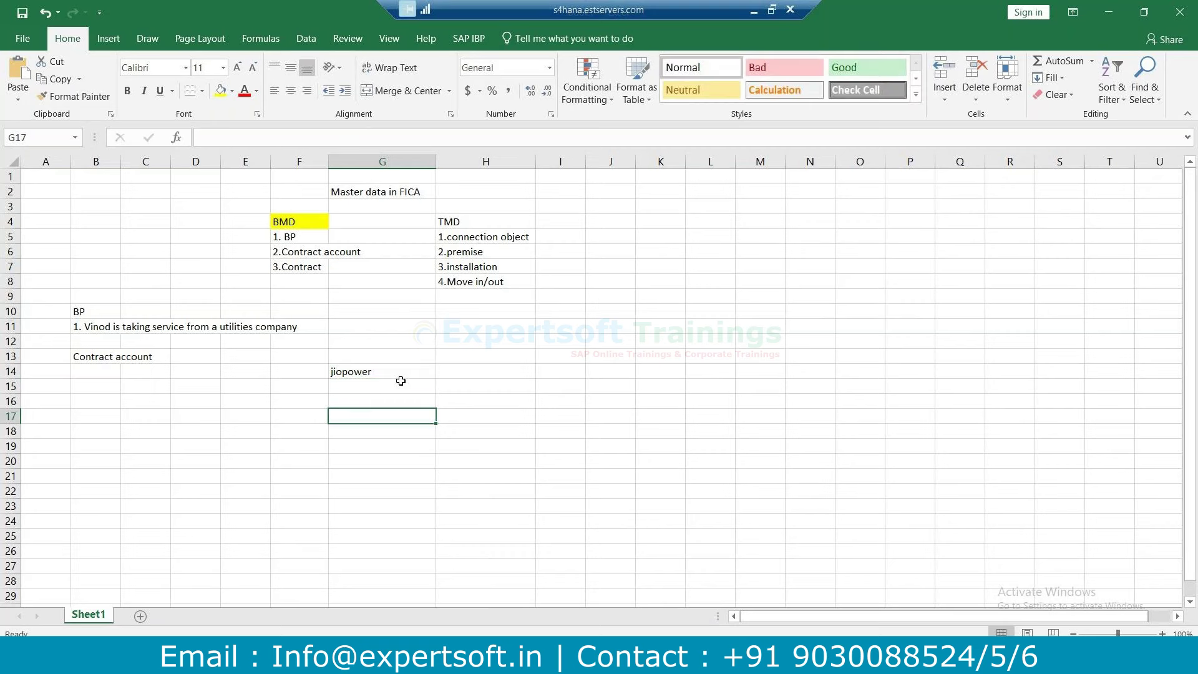
# Enter the description "utilities company" in H14, beside the jiopower entry.
pyautogui.click(467, 371)
pyautogui.write('uti')
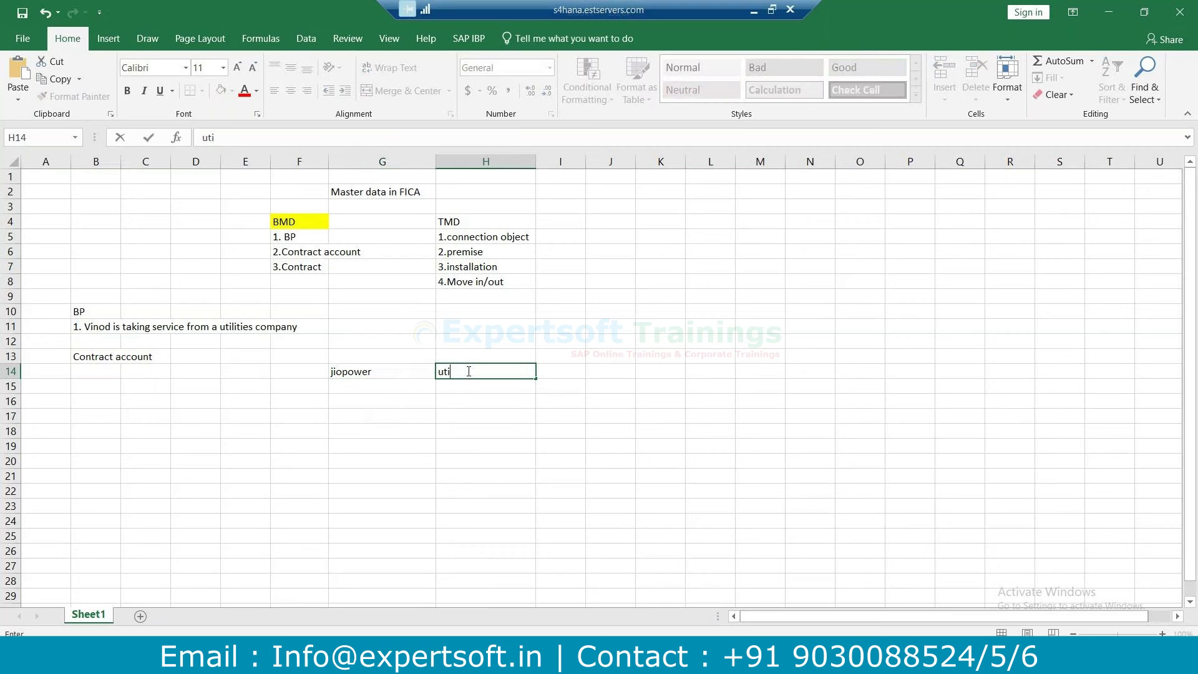
pyautogui.write('lities company')
pyautogui.press('BackSpace')
pyautogui.press('BackSpace')
pyautogui.press('BackSpace')
pyautogui.press('BackSpace')
pyautogui.write('a')
pyautogui.press('BackSpace')
pyautogui.write('pany')
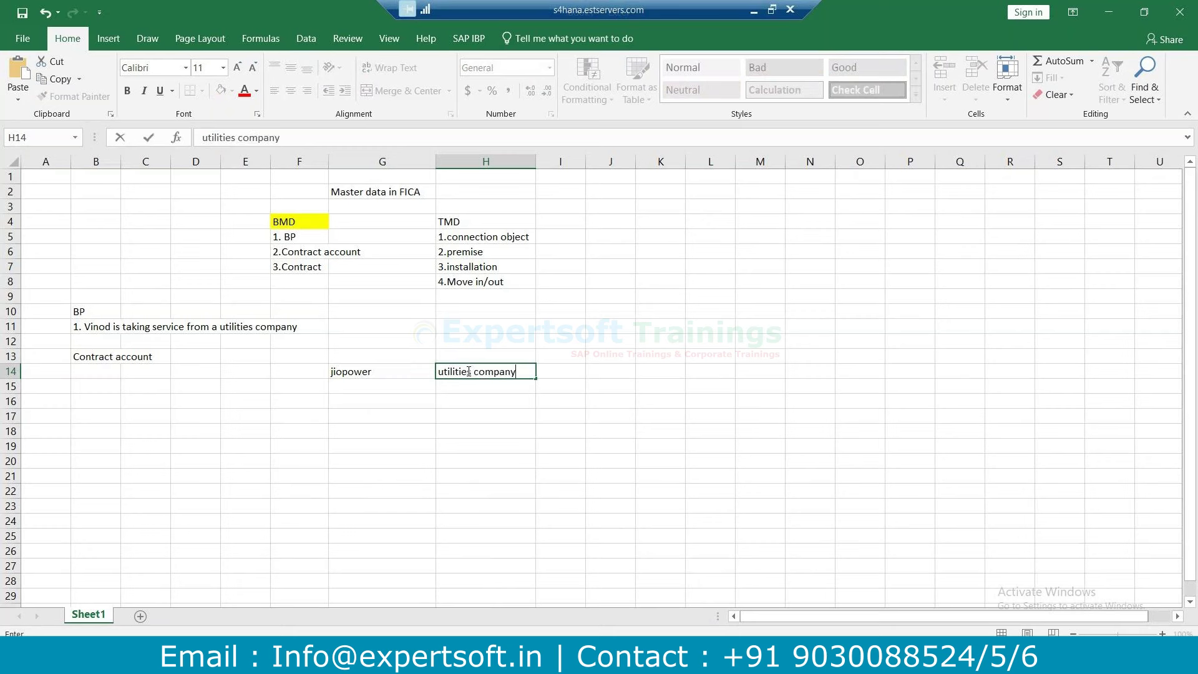
pyautogui.click(398, 399)
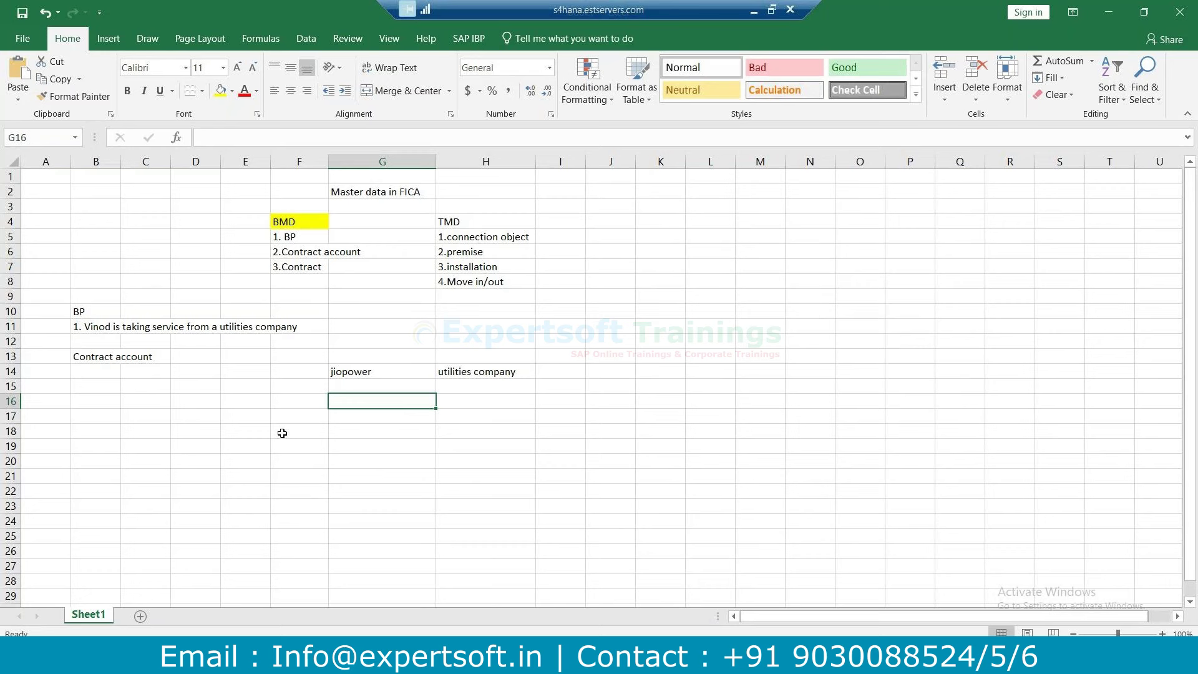
# Enter the numbered customers in row 16: "1." with the customer's first name in C16 and "2. brother" in E16.
pyautogui.click(142, 404)
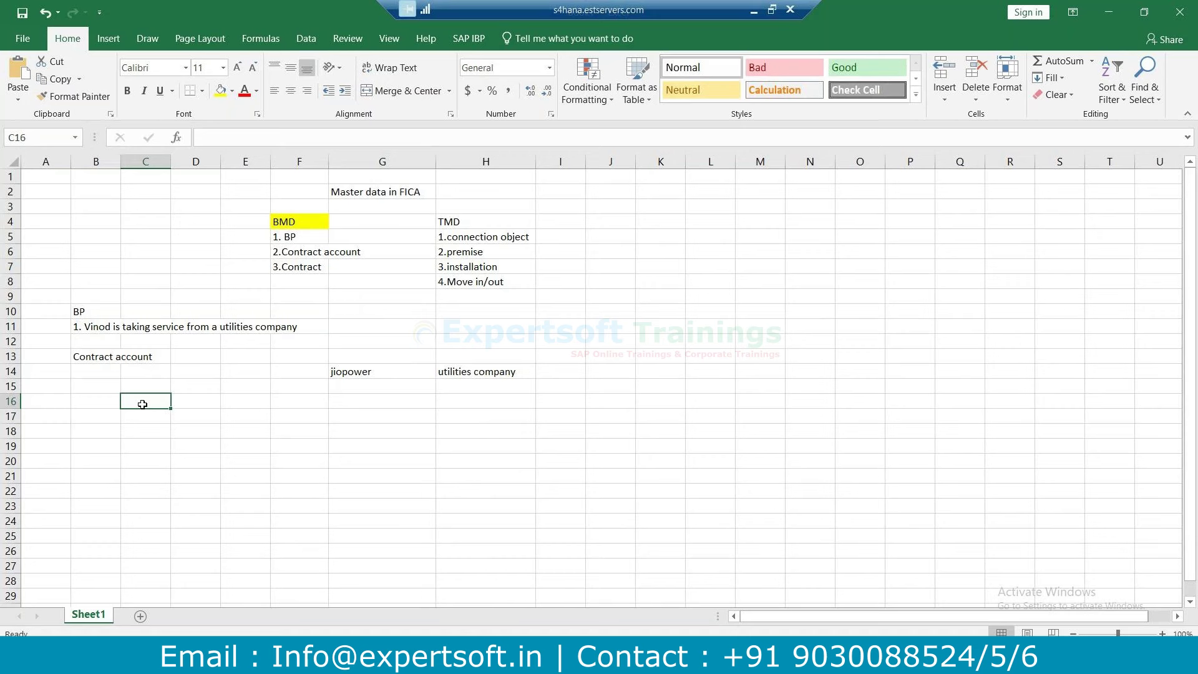
pyautogui.write('1. ')
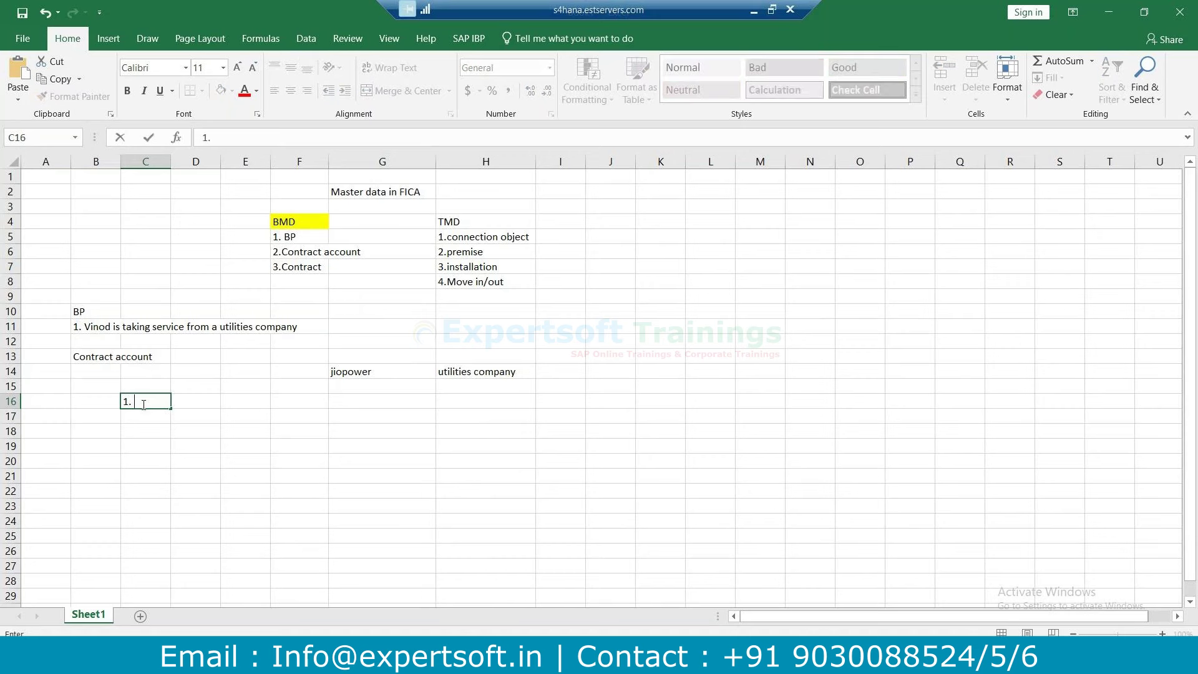
pyautogui.write('vinod')
pyautogui.click(242, 400)
pyautogui.write('2. ')
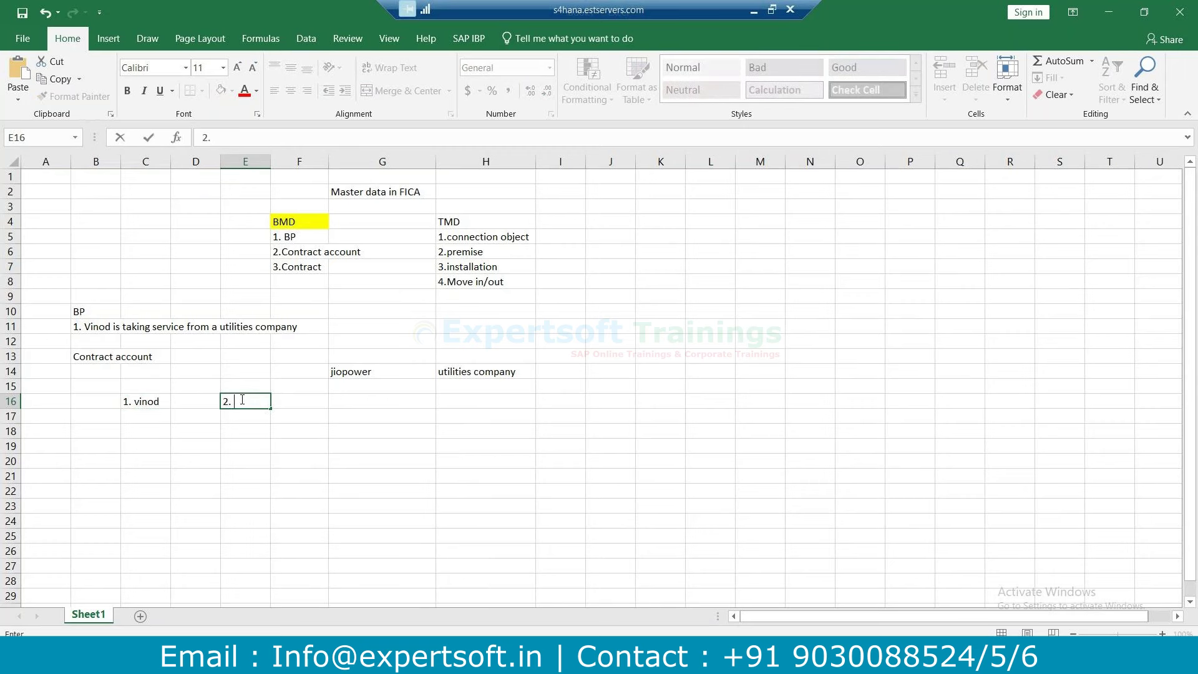
pyautogui.write('brother')
# Enter "BP-" followed by the customer's first name in cell D14.
pyautogui.click(198, 368)
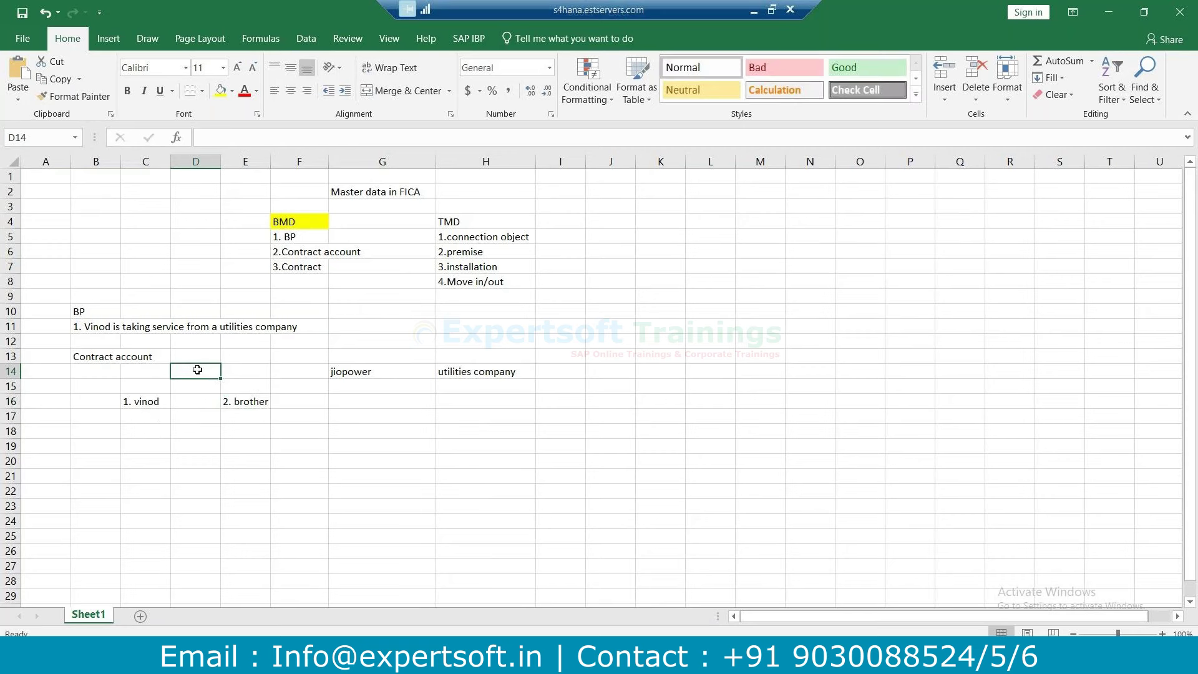
pyautogui.write('BP')
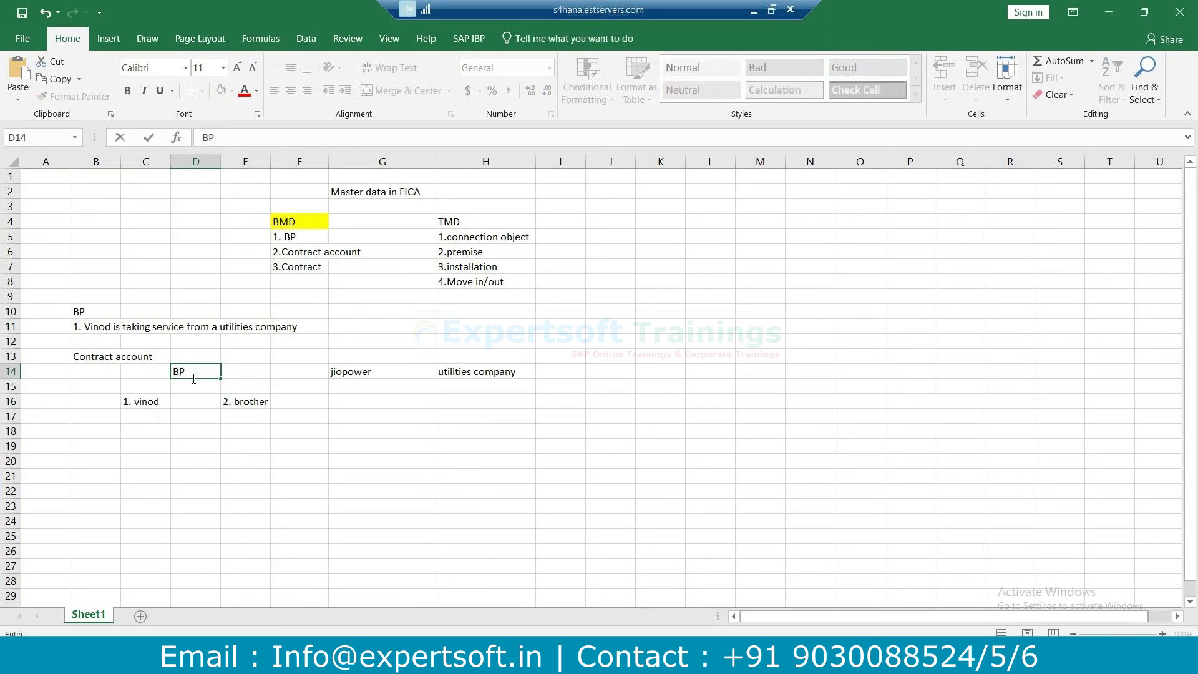
pyautogui.write('-Vinod')
pyautogui.click(150, 402)
# Label the numbered customers with their contract accounts: "CA 1" in B16 and "CA 2" in F16.
pyautogui.click(102, 403)
pyautogui.write('CA 1')
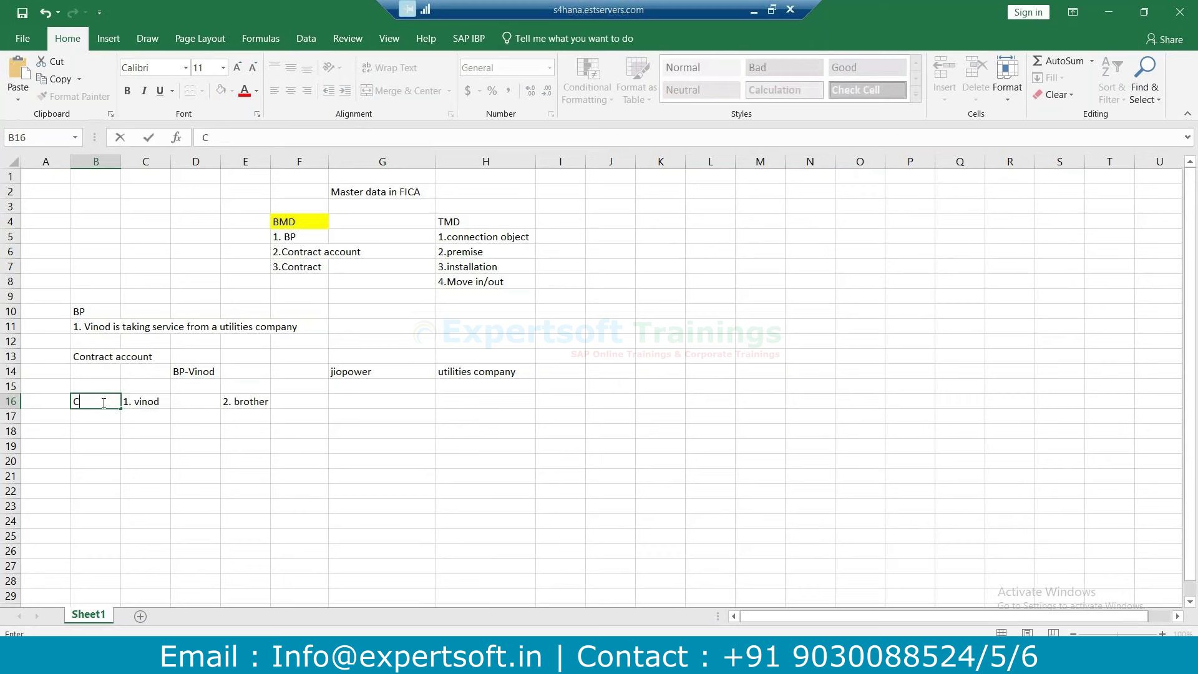
pyautogui.click(296, 403)
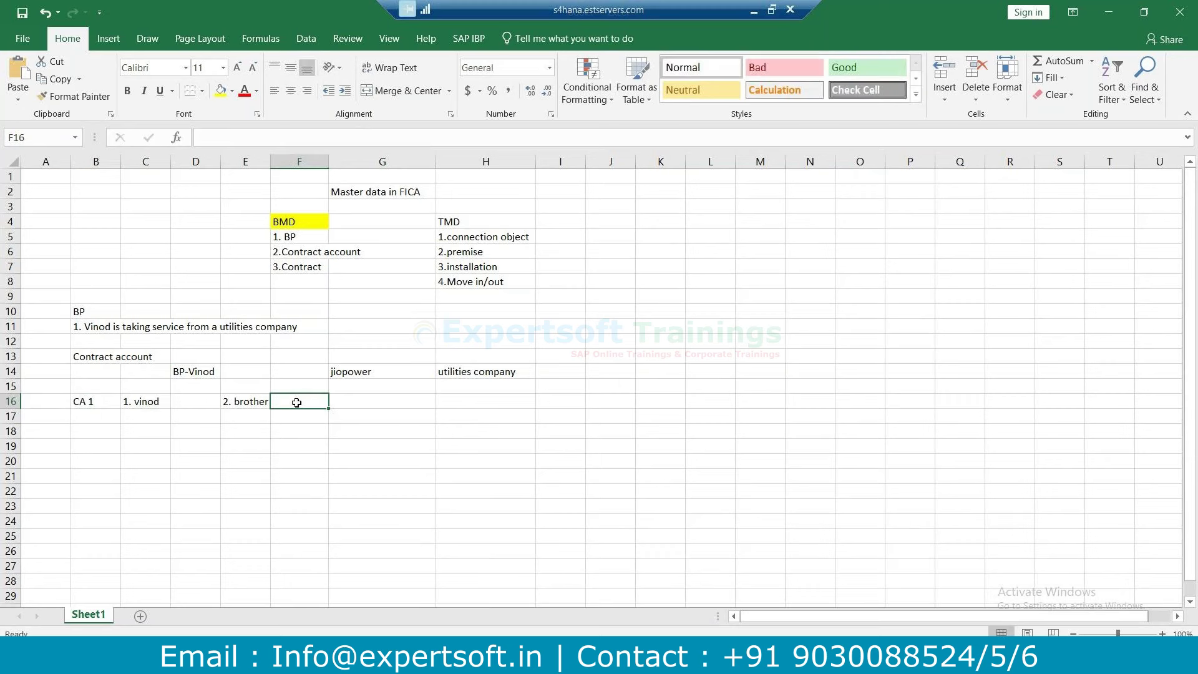
pyautogui.write('CA2')
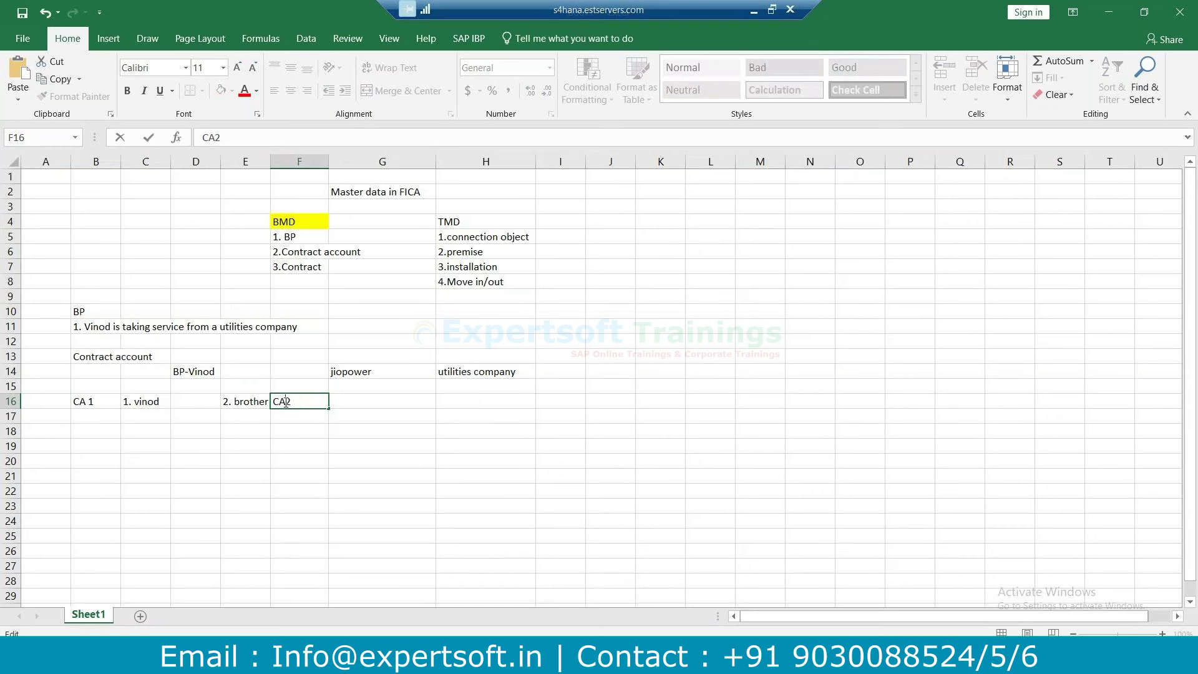
pyautogui.click(285, 402)
pyautogui.click(196, 437)
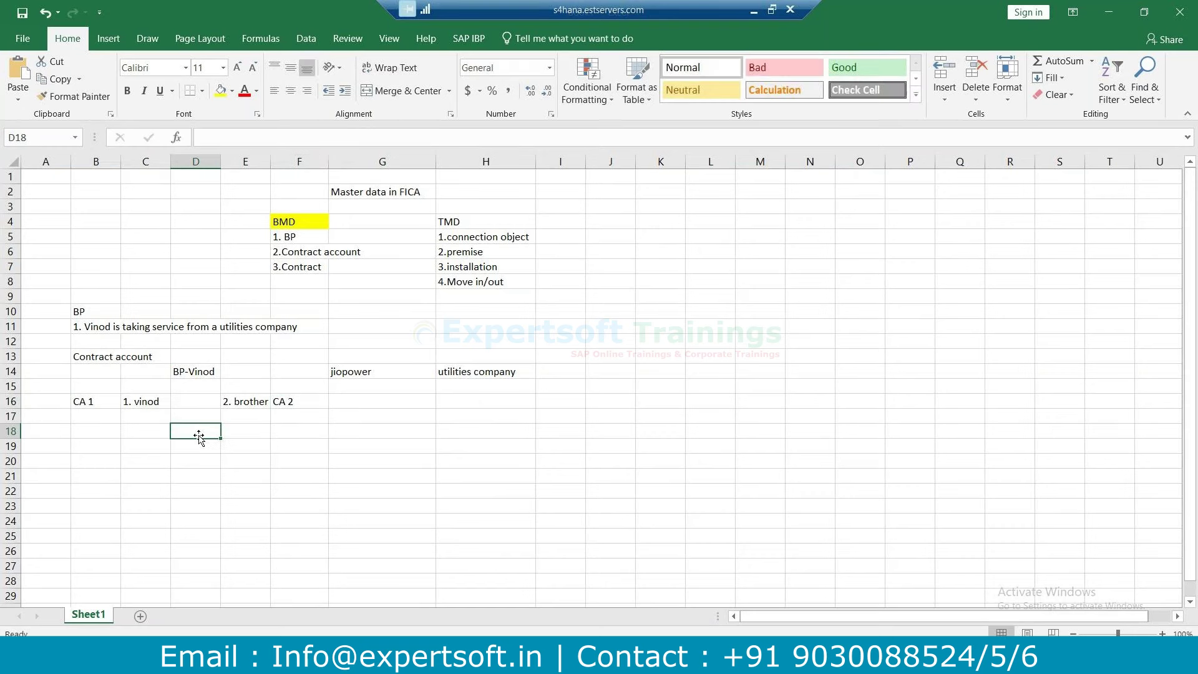
# Enter "brother" in E14, beside the customer's BP entry.
pyautogui.click(250, 404)
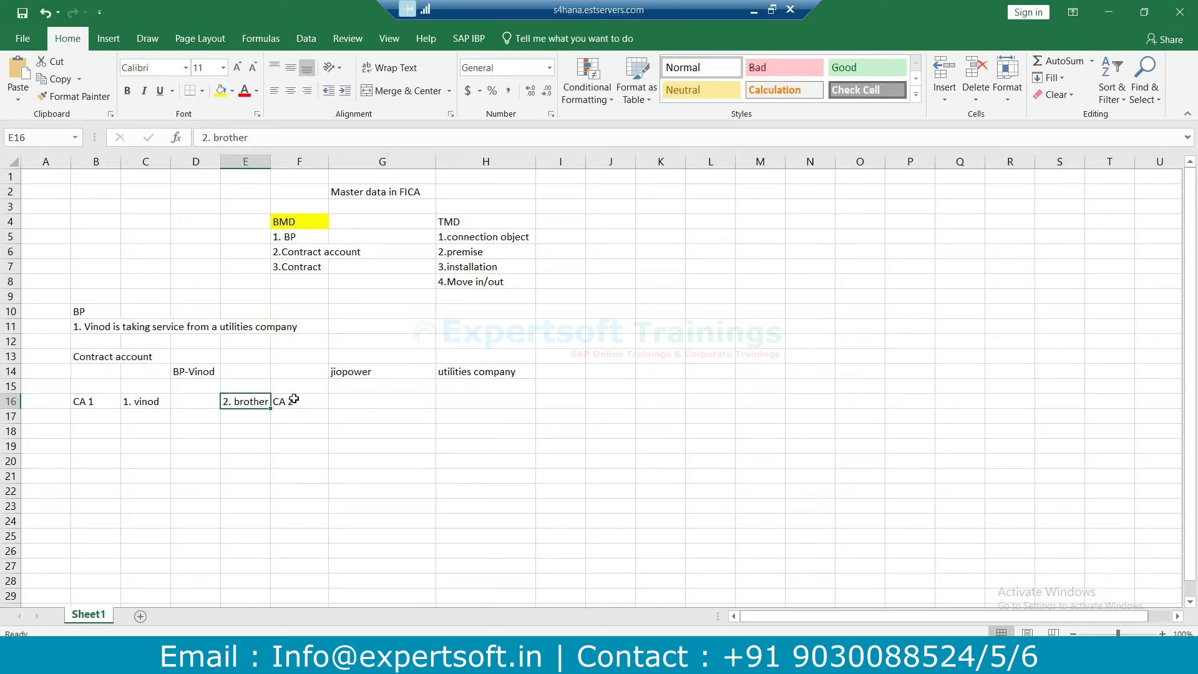
pyautogui.click(194, 374)
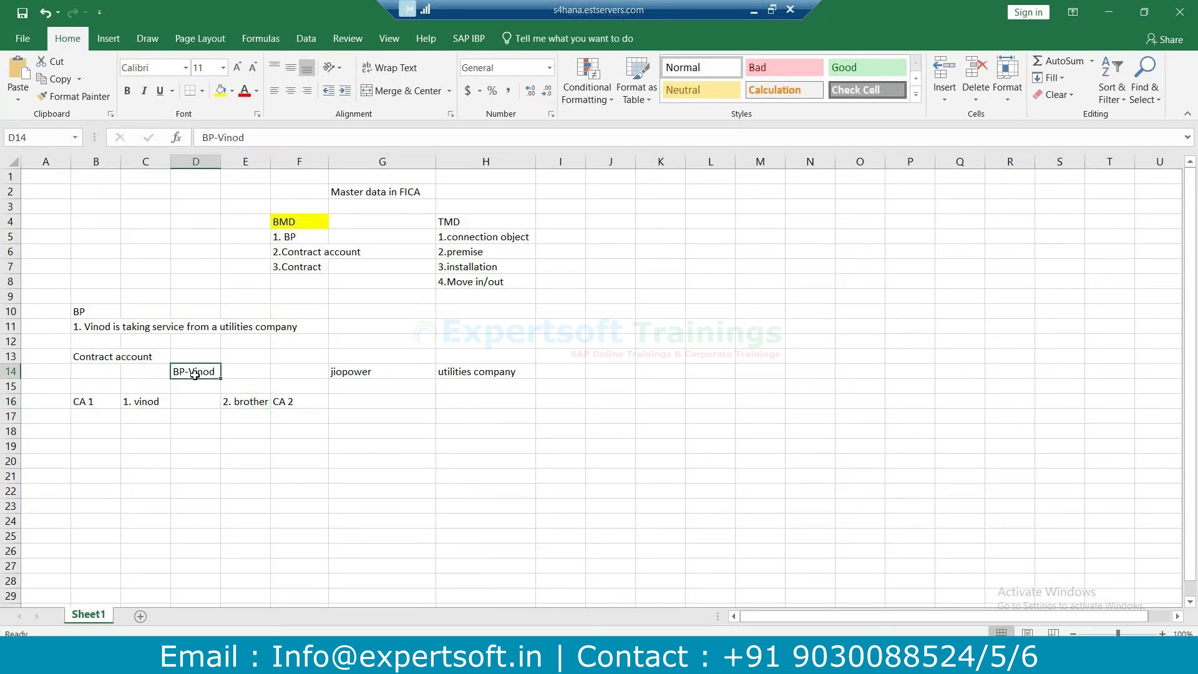
pyautogui.click(144, 400)
pyautogui.click(192, 375)
pyautogui.click(250, 404)
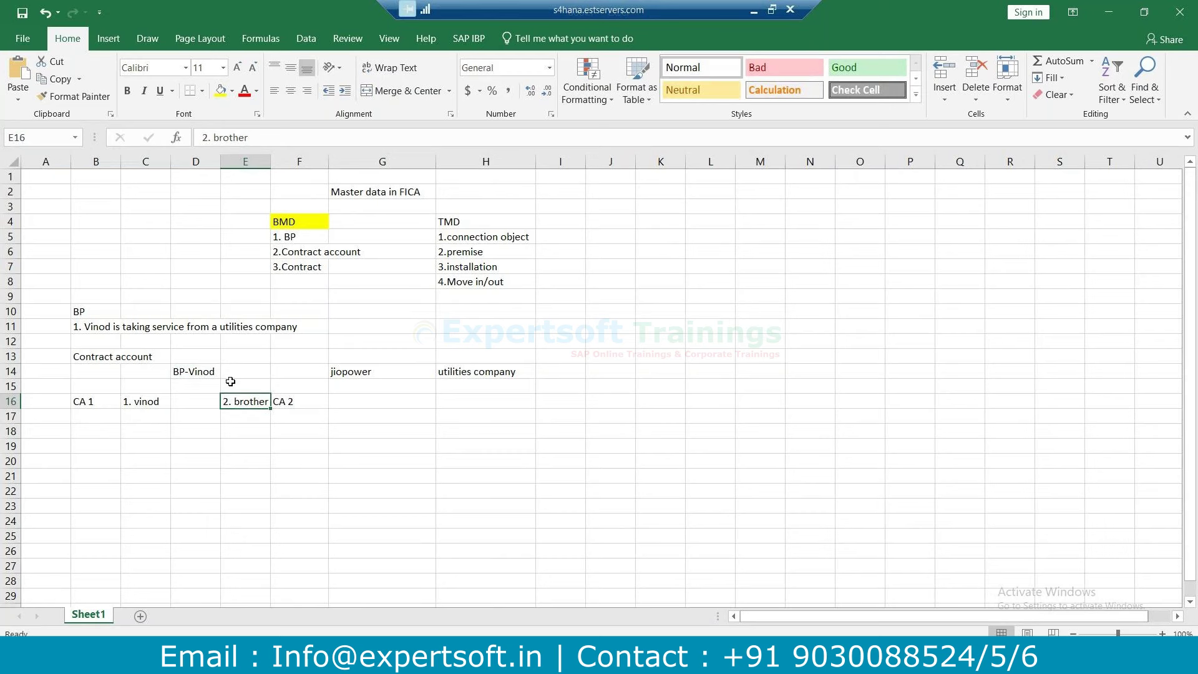
pyautogui.click(249, 375)
pyautogui.write('b')
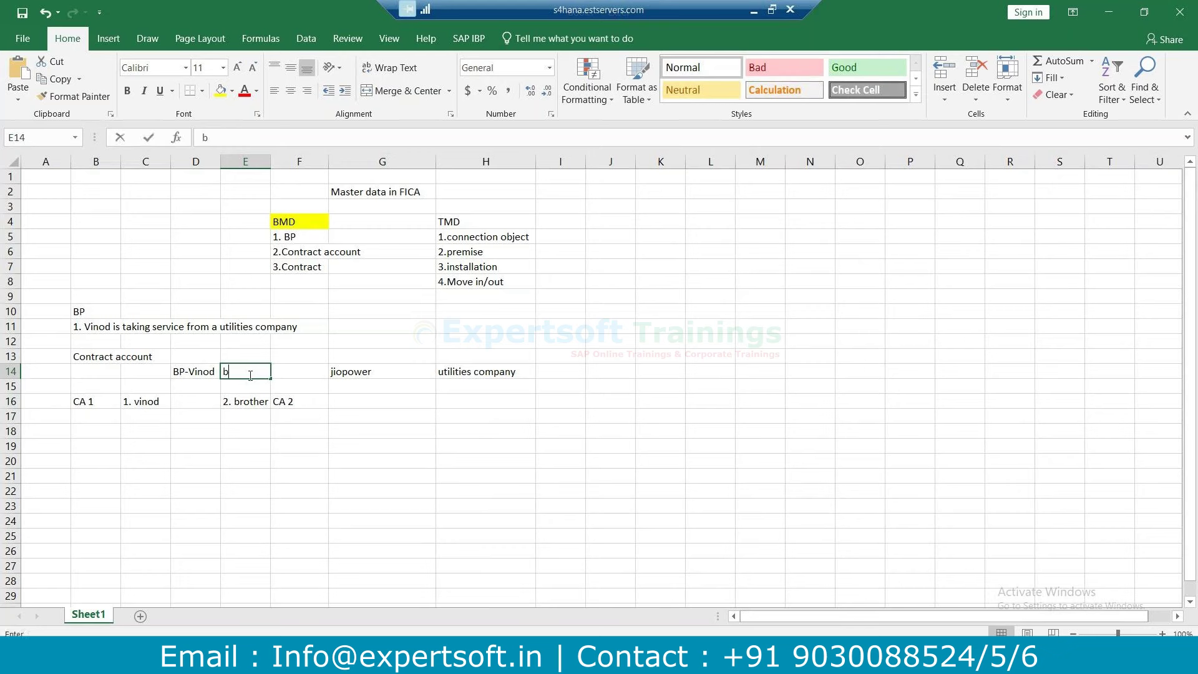
pyautogui.write('rother')
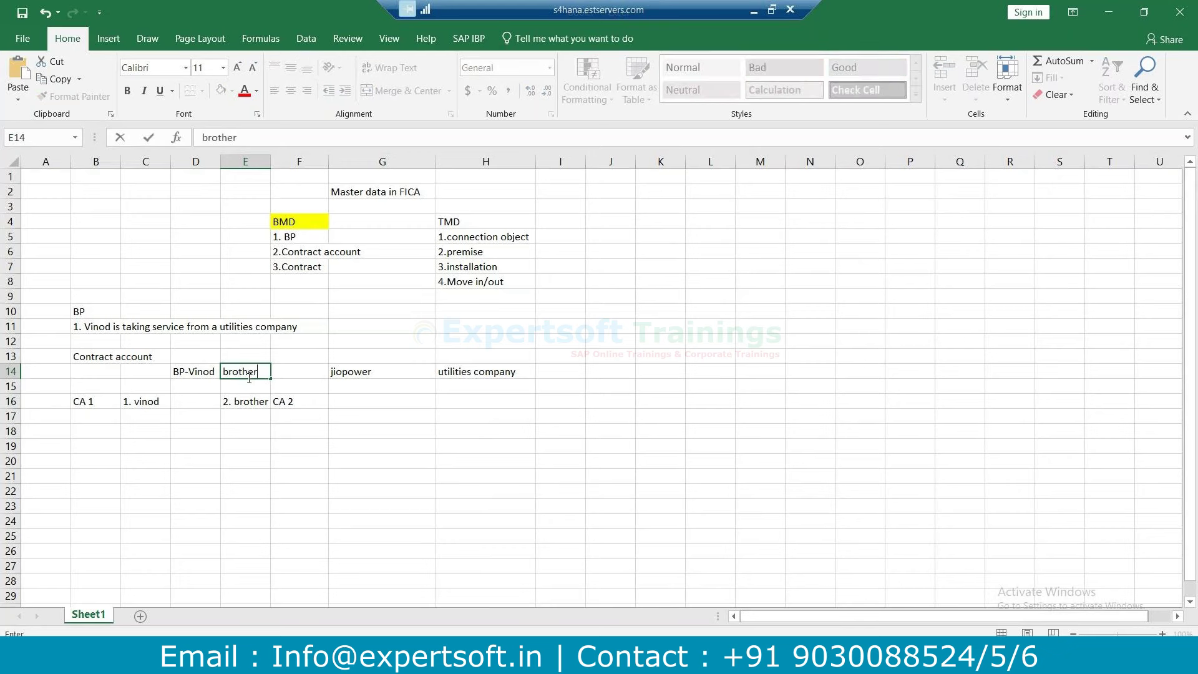
pyautogui.click(246, 382)
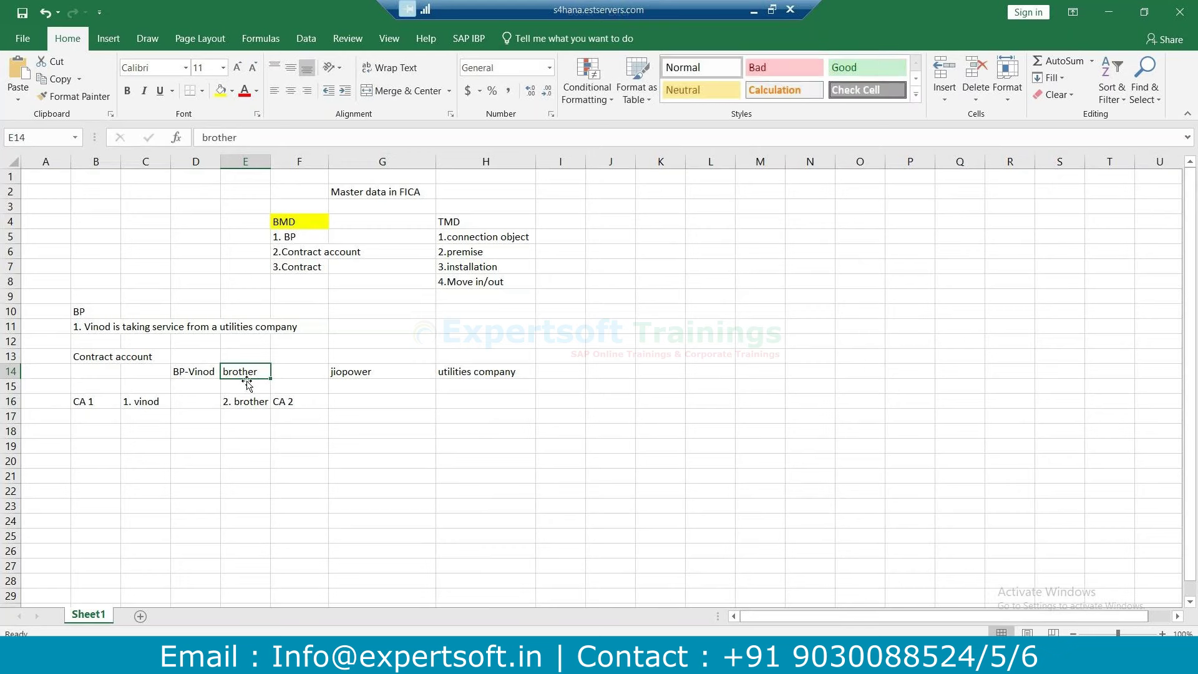
# Examine how the BP entries in row 14 relate to the contract accounts and customers in row 16.
pyautogui.click(245, 372)
pyautogui.moveTo(201, 371); pyautogui.dragTo(240, 372)
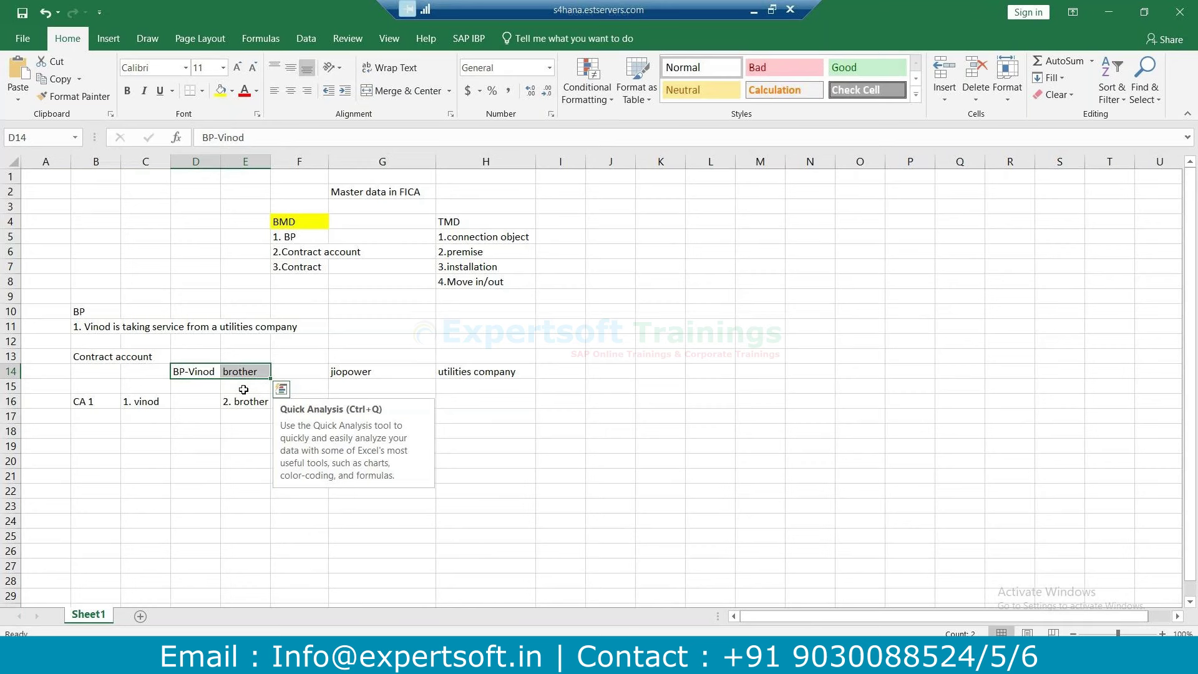
pyautogui.click(243, 389)
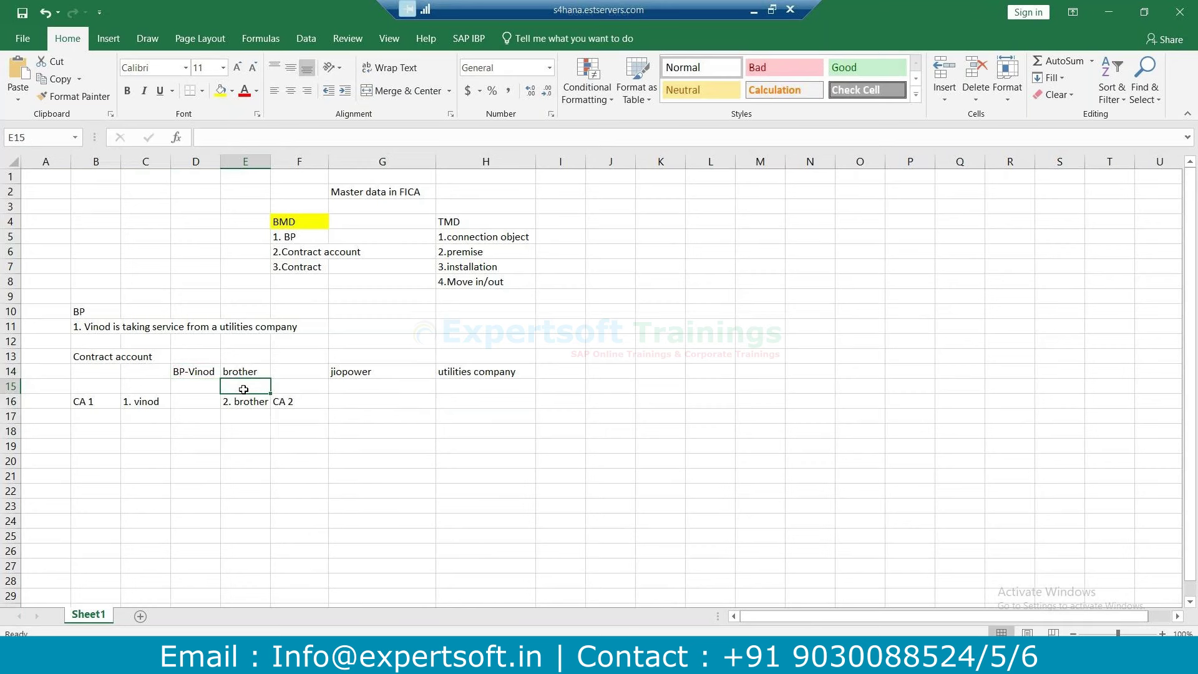
pyautogui.click(91, 402)
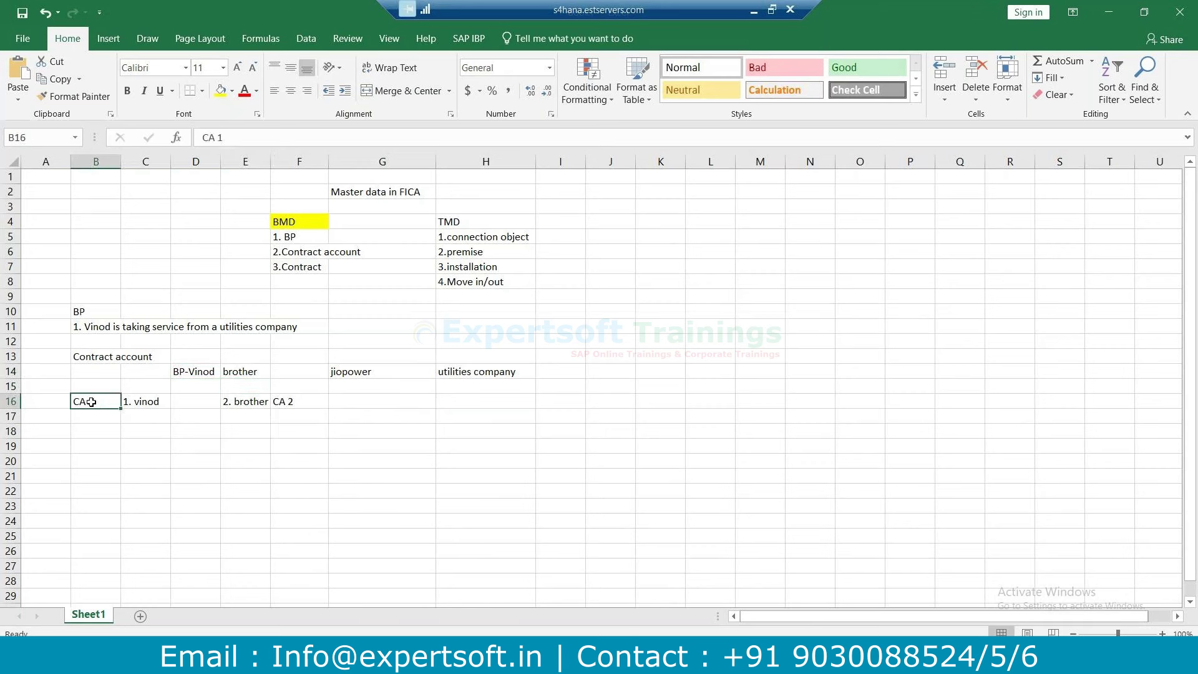
pyautogui.click(196, 372)
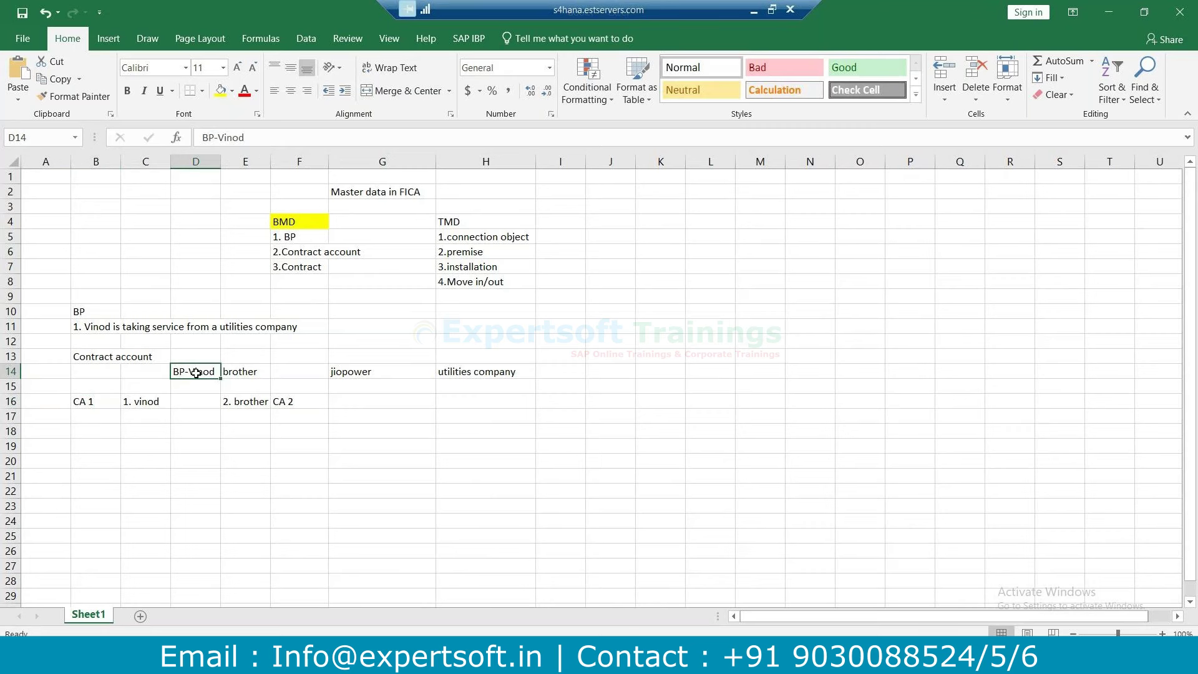
pyautogui.click(128, 405)
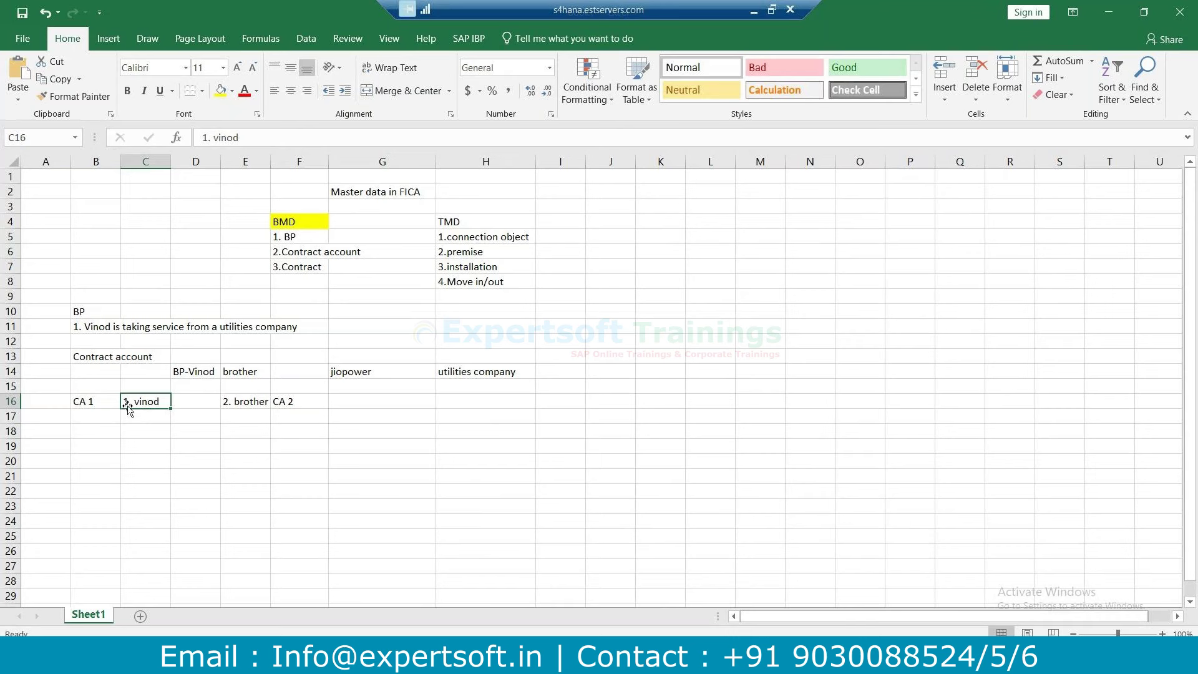
pyautogui.click(247, 404)
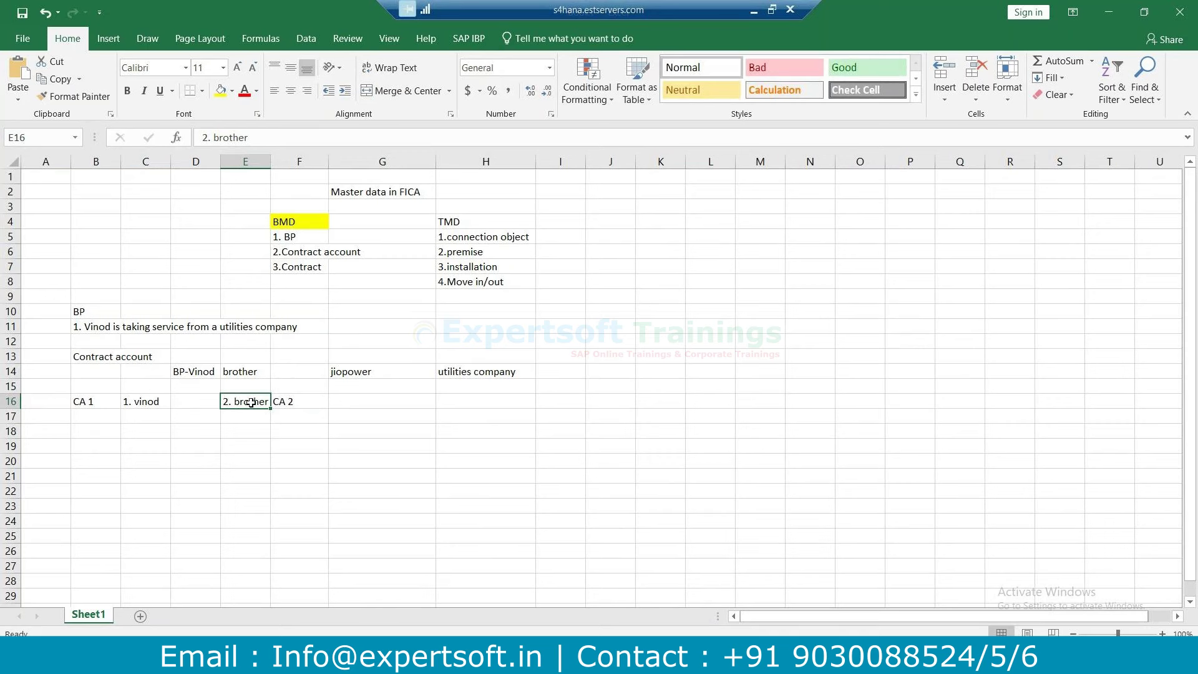
pyautogui.click(208, 379)
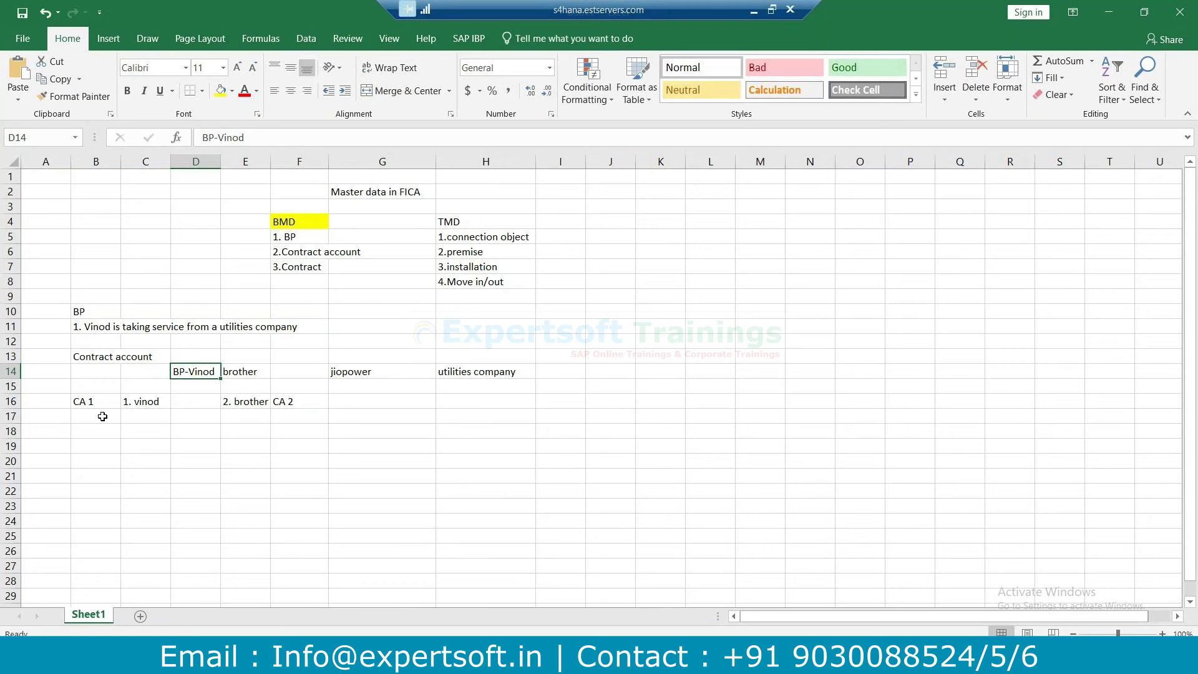
pyautogui.moveTo(101, 400); pyautogui.dragTo(123, 429)
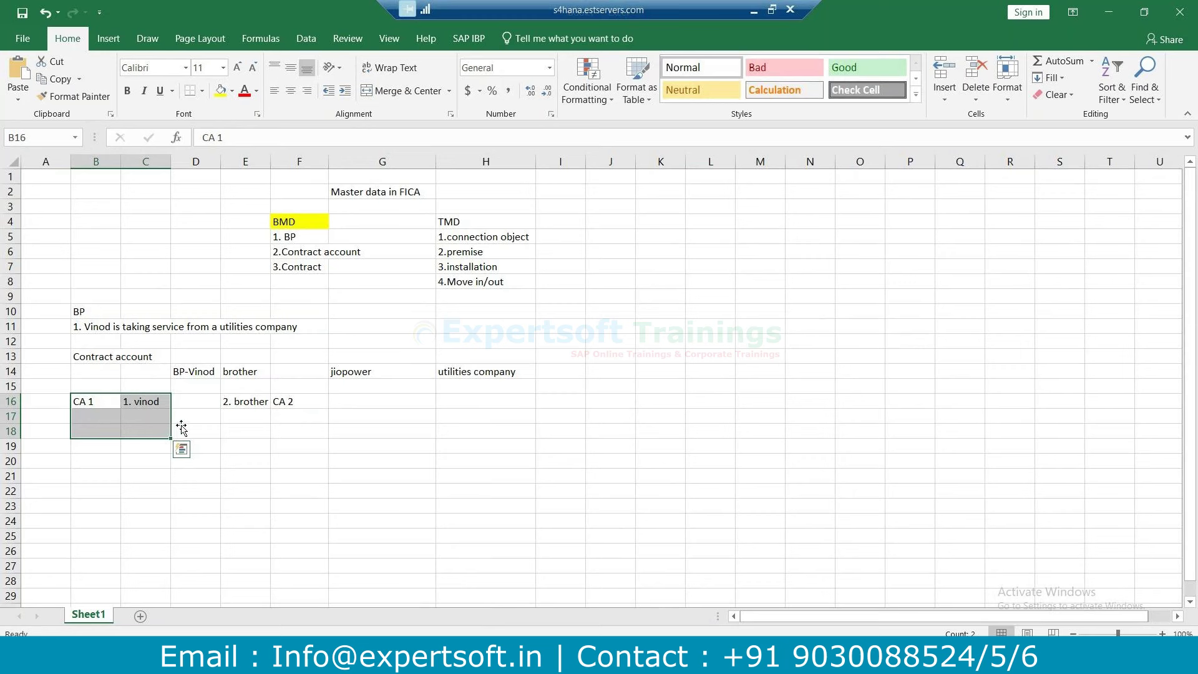
pyautogui.press('Escape')
# Start a BP hierarchy example with "BP" in M7 and "CA1" in L9.
pyautogui.click(746, 274)
pyautogui.write('BP')
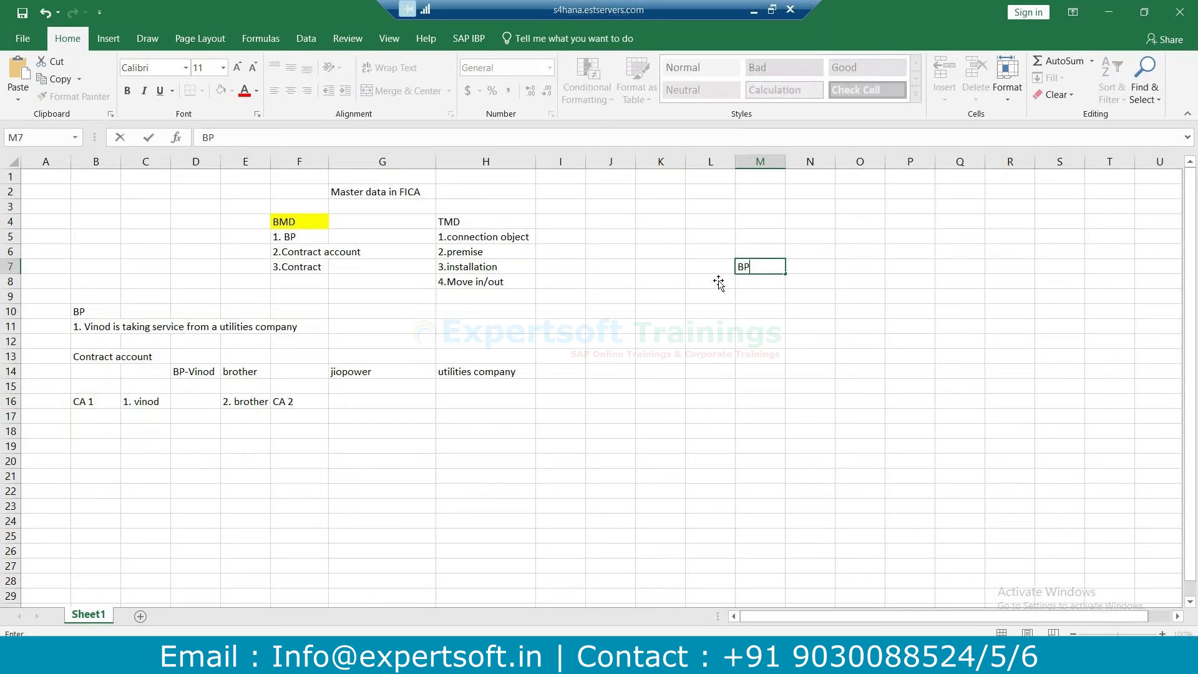
pyautogui.click(704, 295)
pyautogui.write('CA')
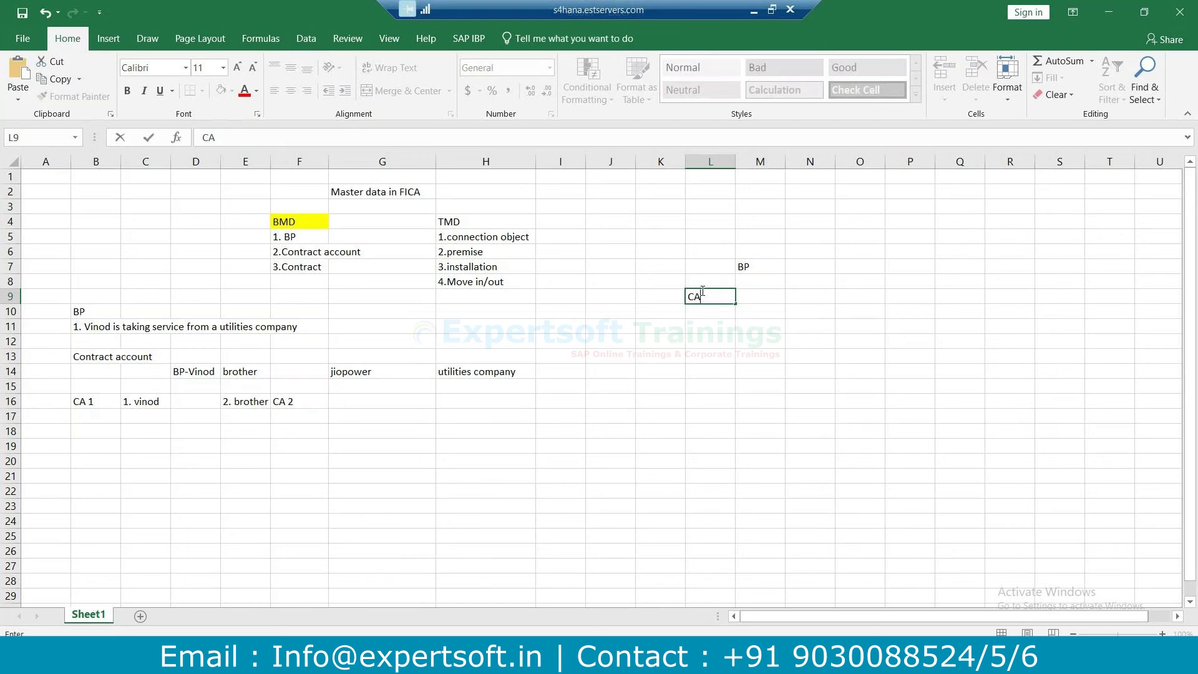
pyautogui.write('1')
# Extend the contract accounts below the BP with "CA2" in M9, "CA3" in N9 and "CA...n" in O9.
pyautogui.click(758, 294)
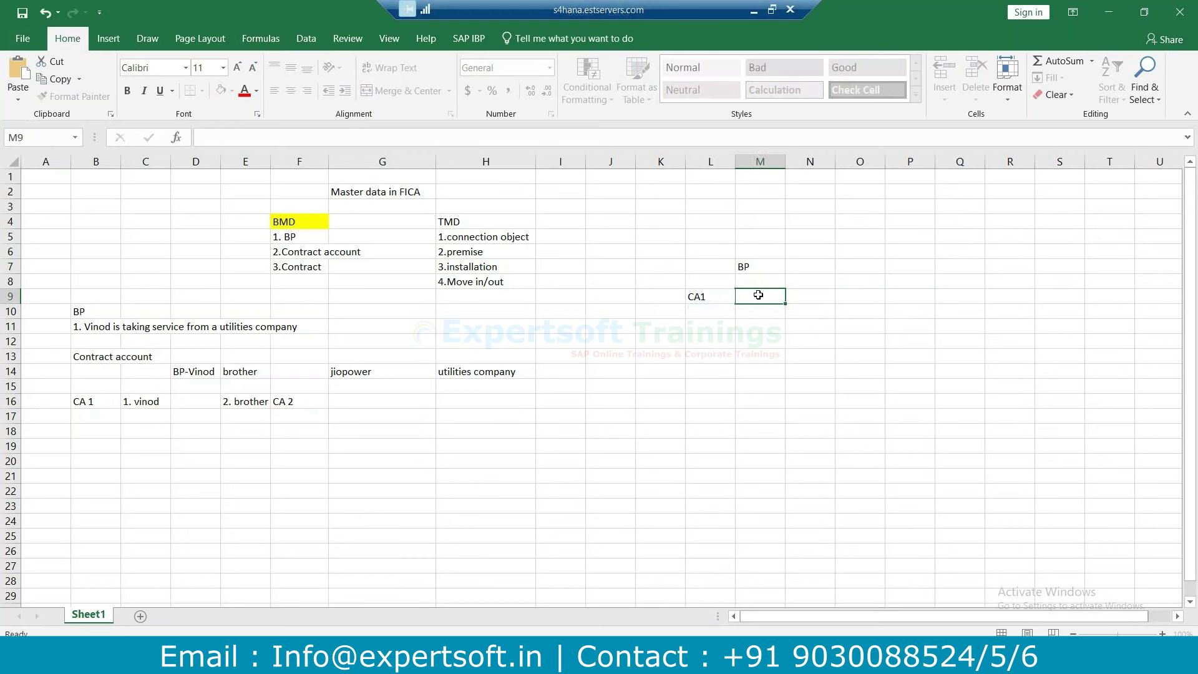
pyautogui.write('CA2')
pyautogui.click(806, 296)
pyautogui.write('CA3')
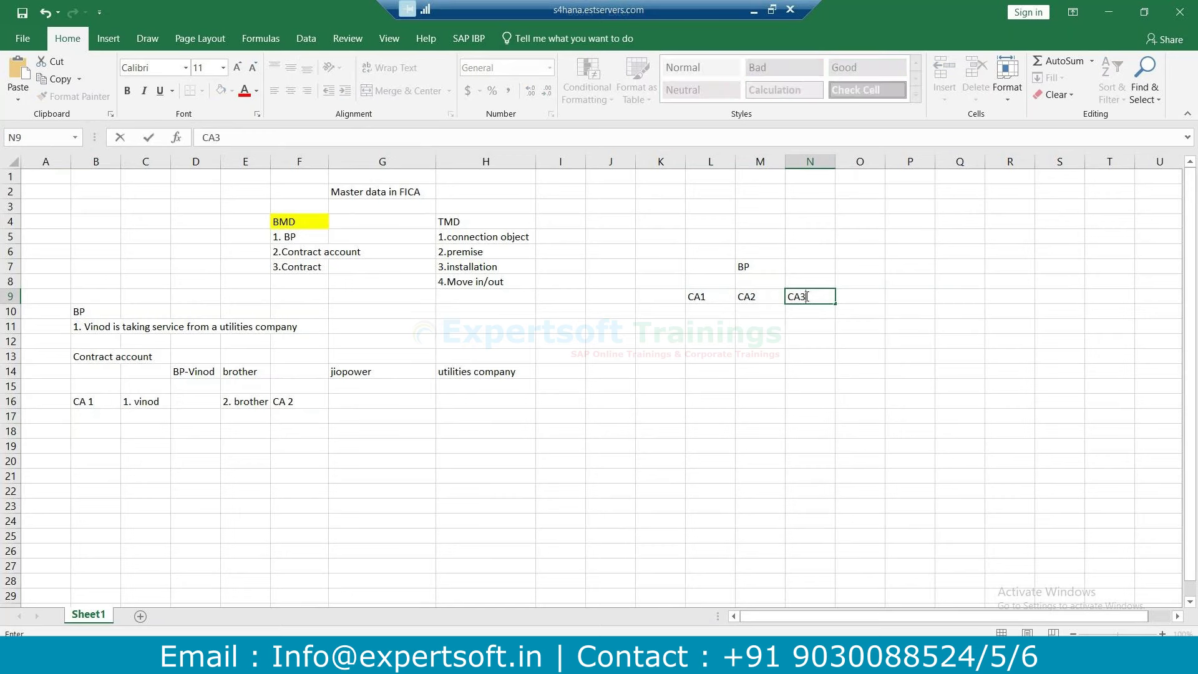
pyautogui.click(870, 297)
pyautogui.write('CA')
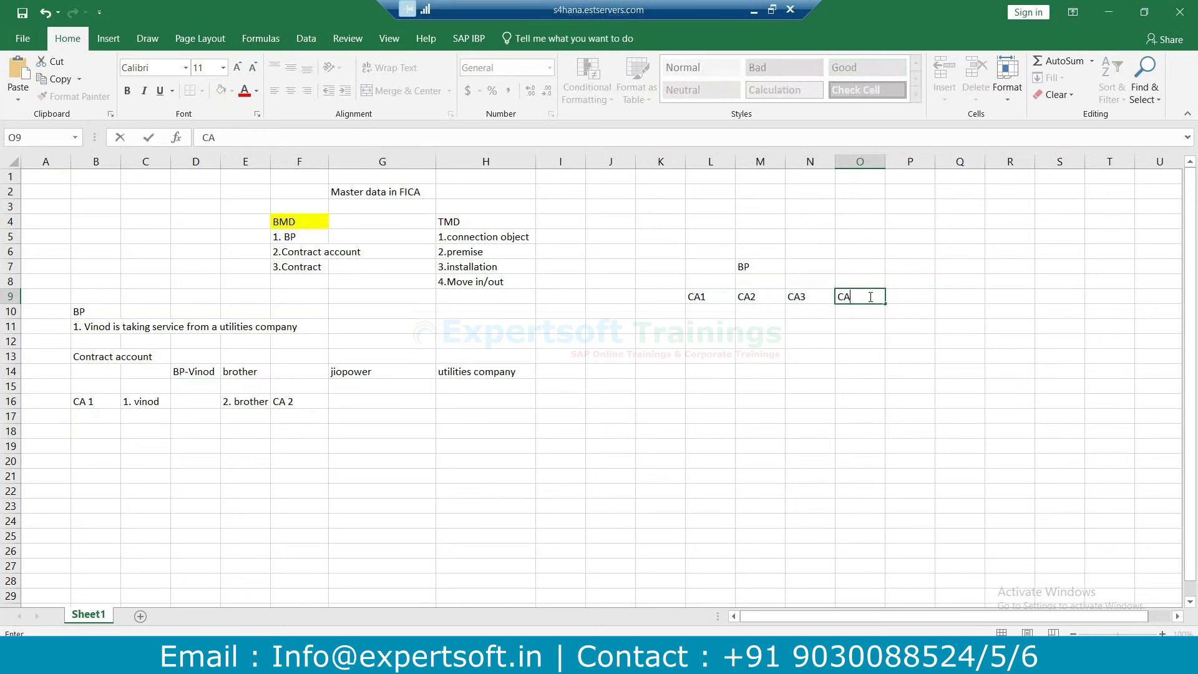
pyautogui.write('...n')
pyautogui.click(784, 273)
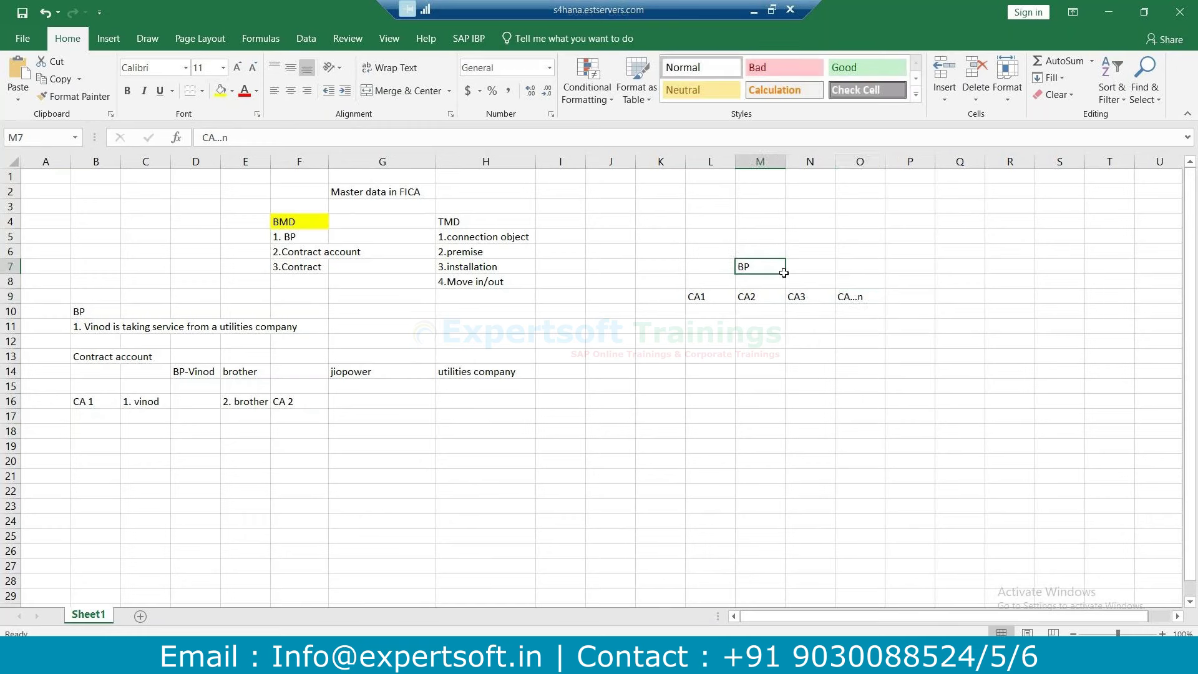
# Examine how the single BP in M7 relates to the contract accounts in row 9 and the cells below them.
pyautogui.click(696, 301)
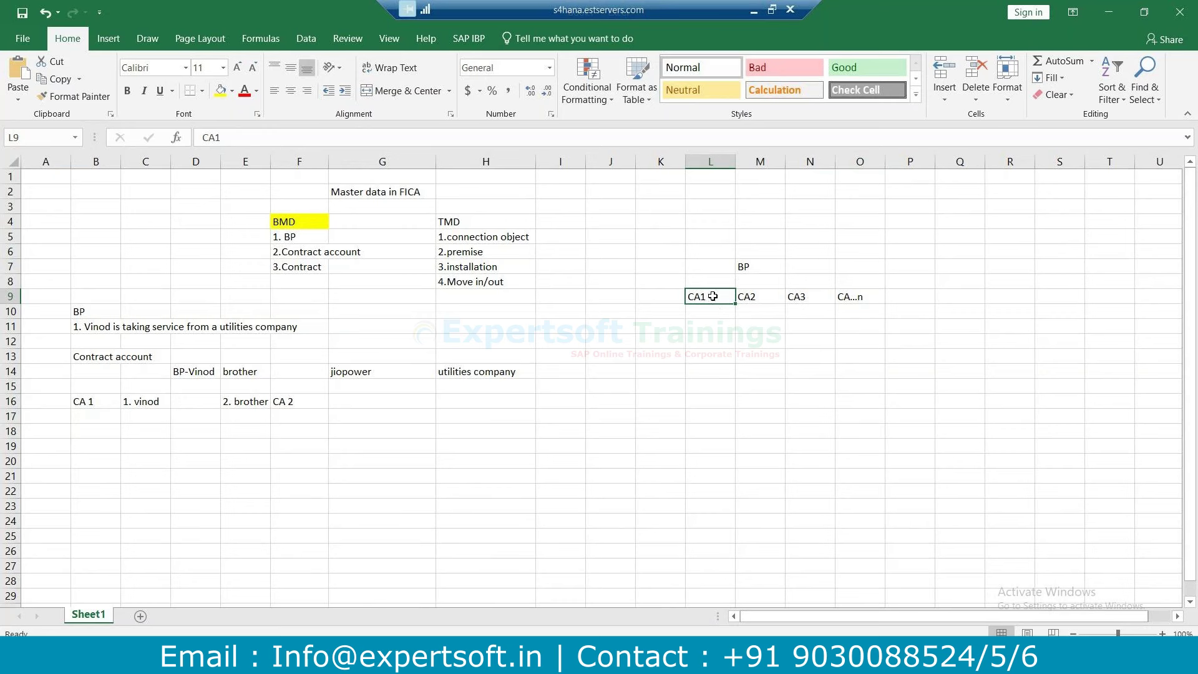
pyautogui.click(750, 268)
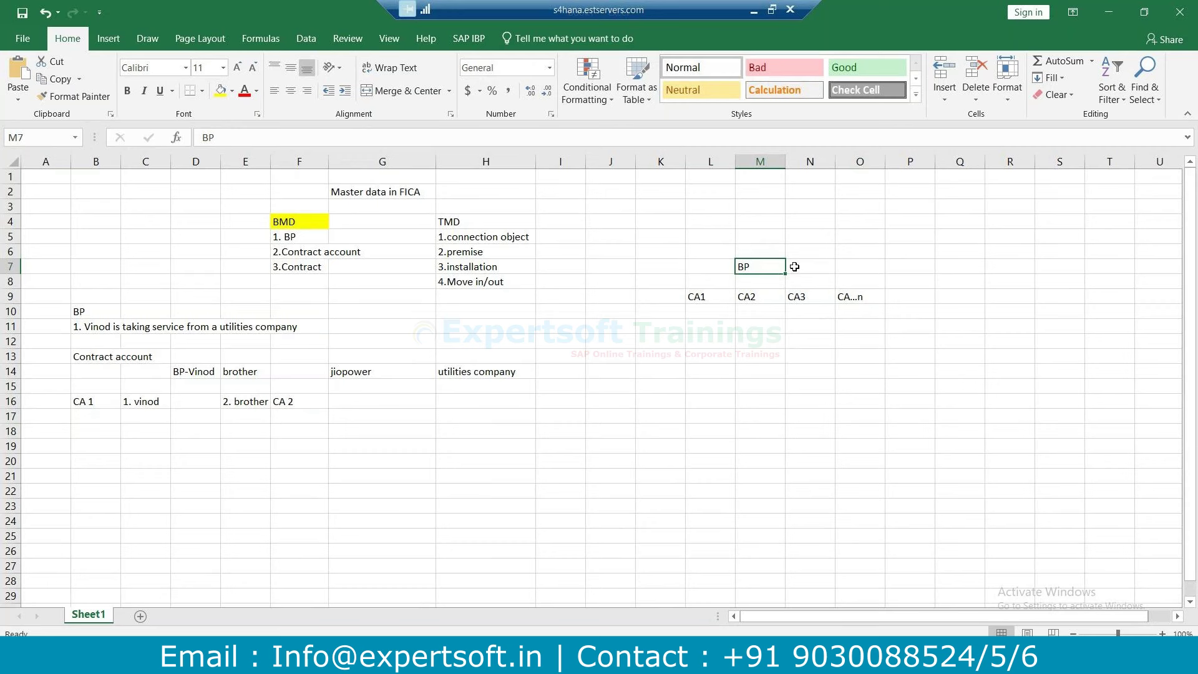
pyautogui.click(708, 313)
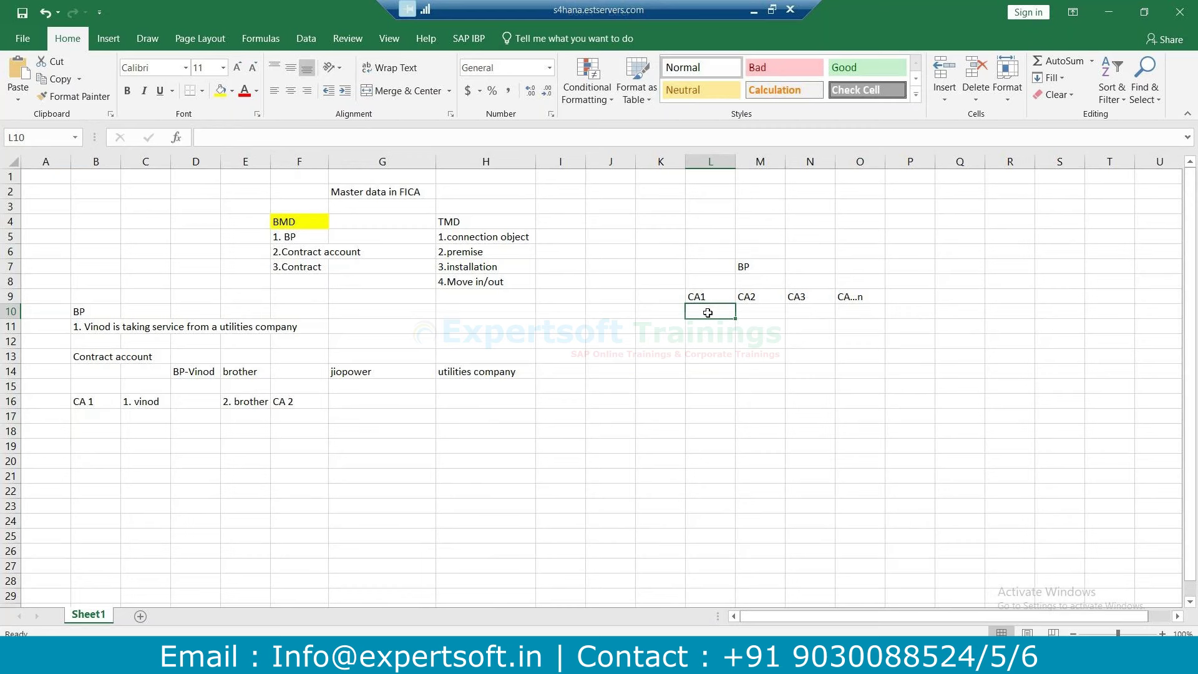
pyautogui.click(760, 311)
pyautogui.click(802, 312)
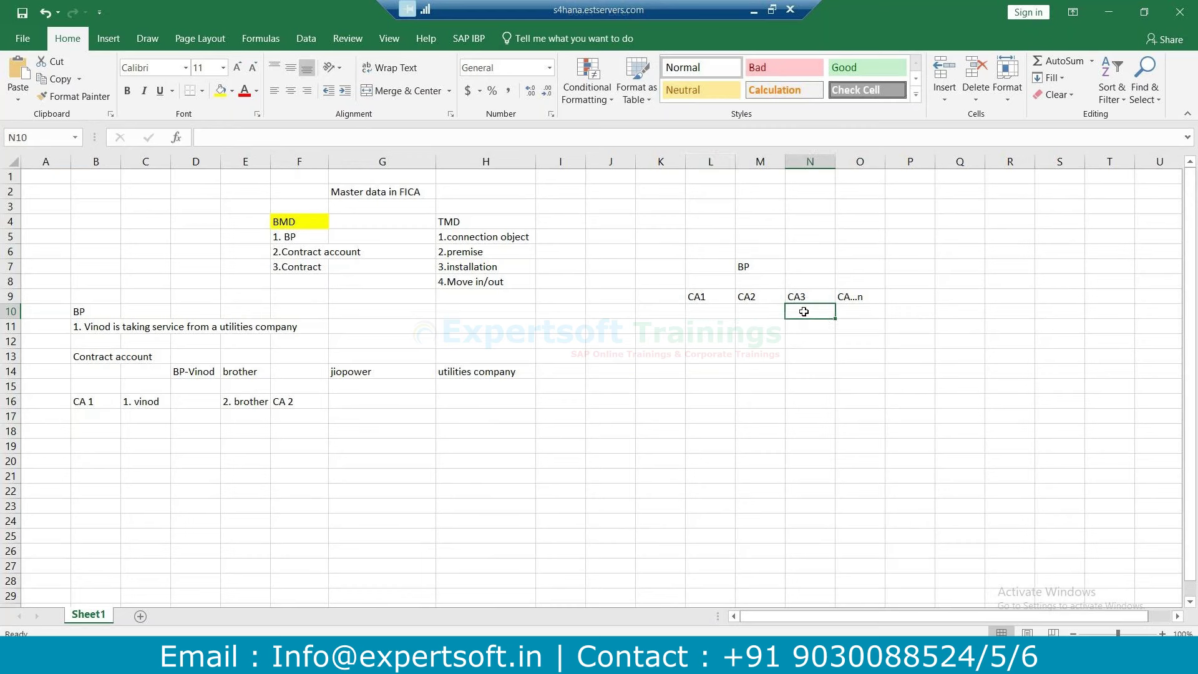
pyautogui.click(856, 312)
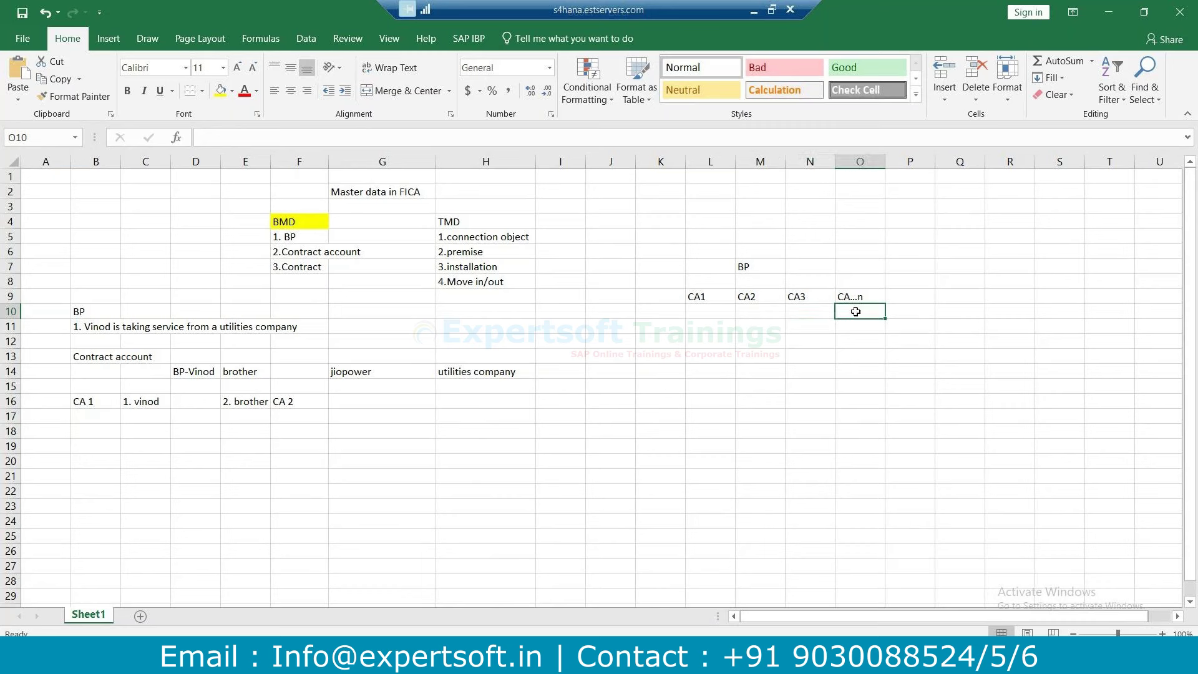
pyautogui.click(703, 316)
pyautogui.moveTo(703, 316); pyautogui.dragTo(841, 298)
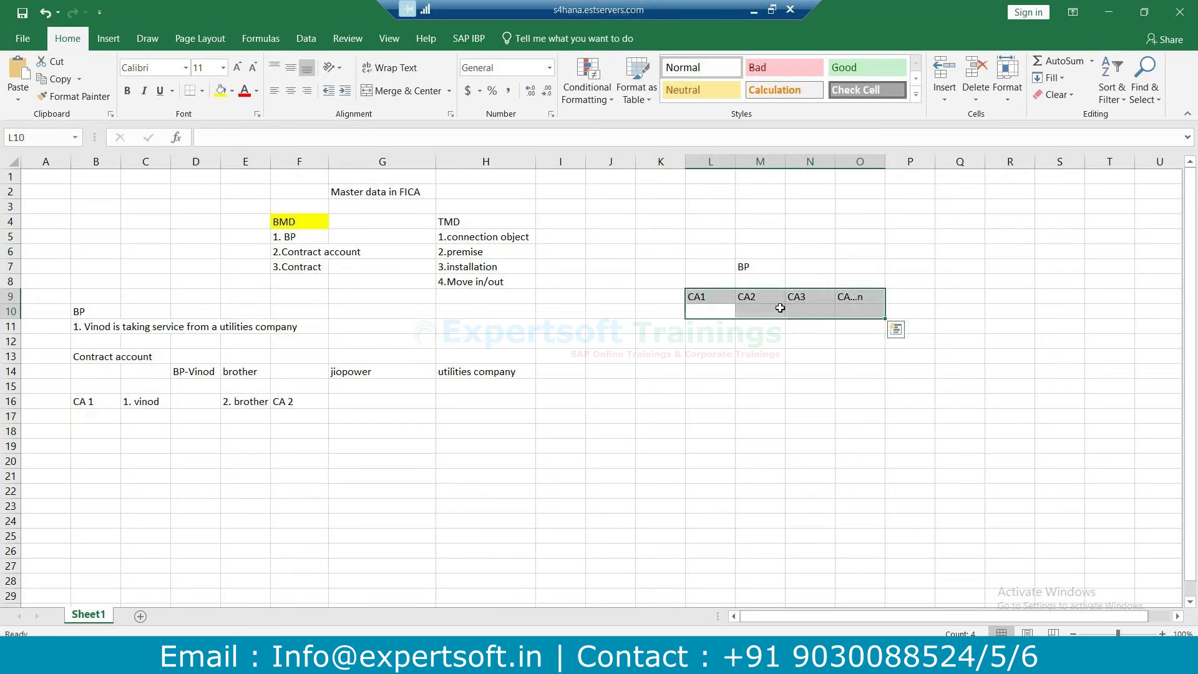
pyautogui.click(774, 309)
pyautogui.click(722, 309)
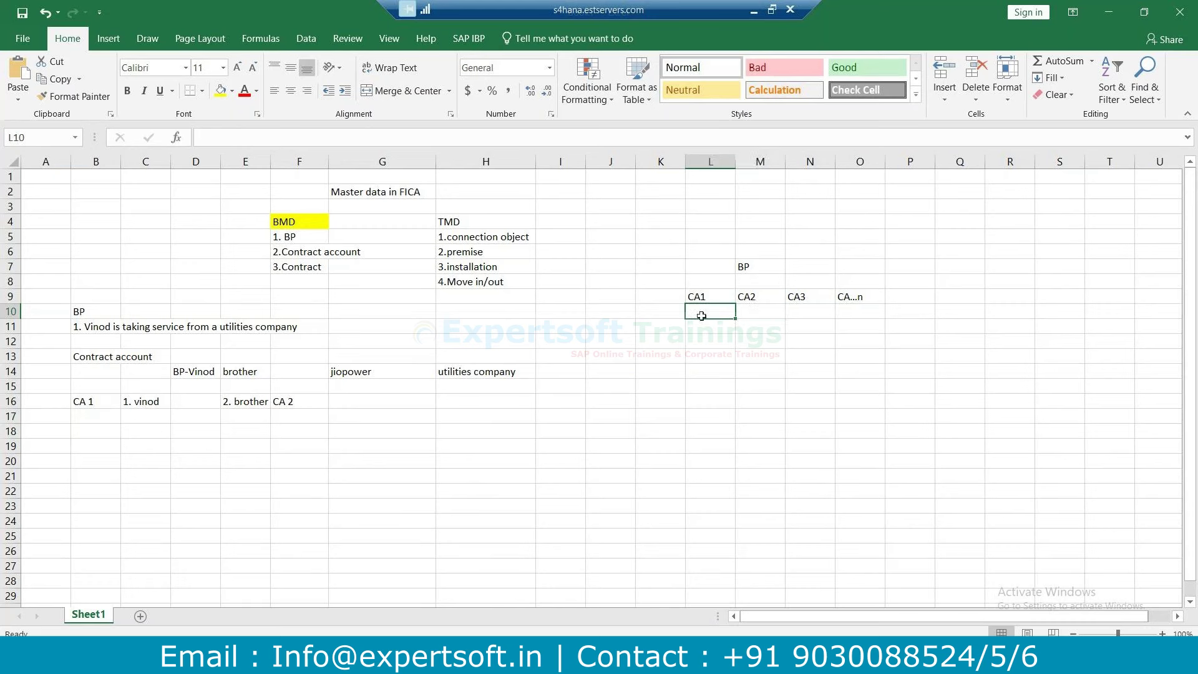
pyautogui.click(753, 270)
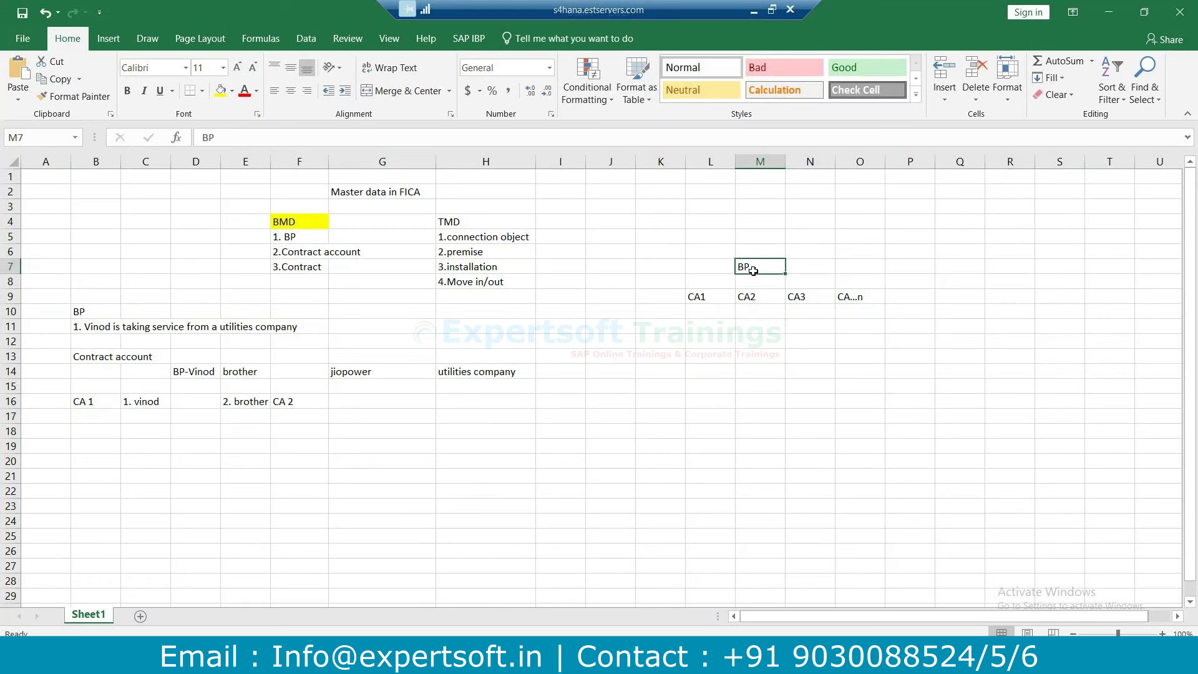
pyautogui.click(712, 309)
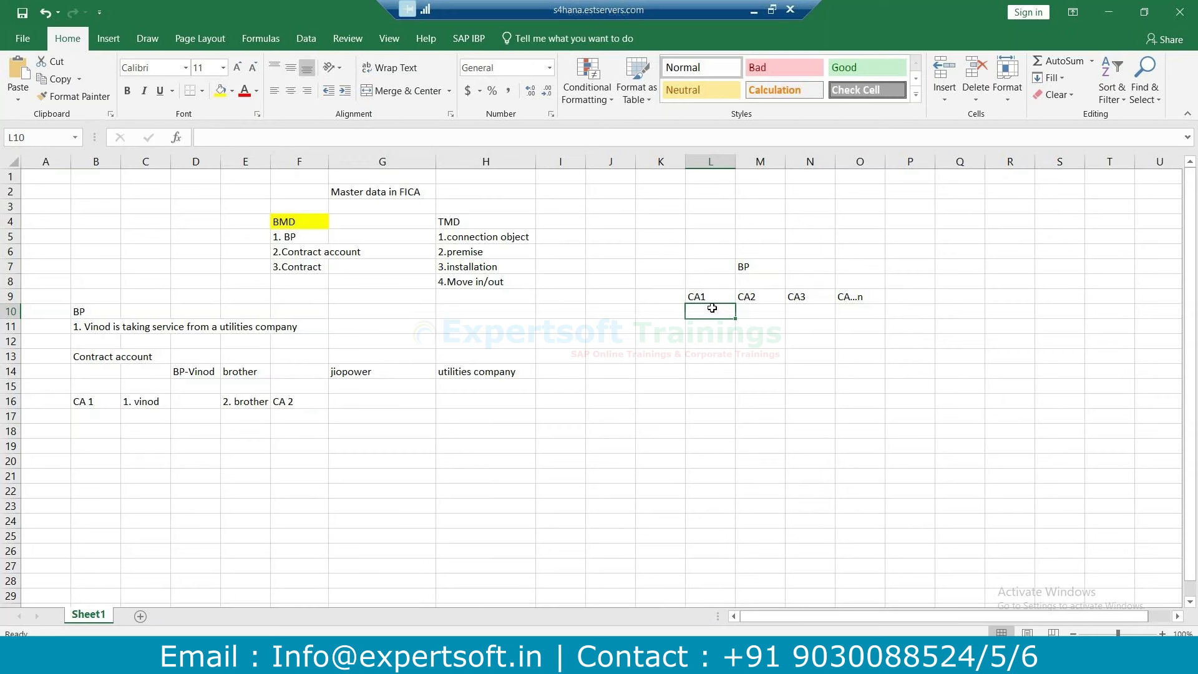
pyautogui.click(772, 295)
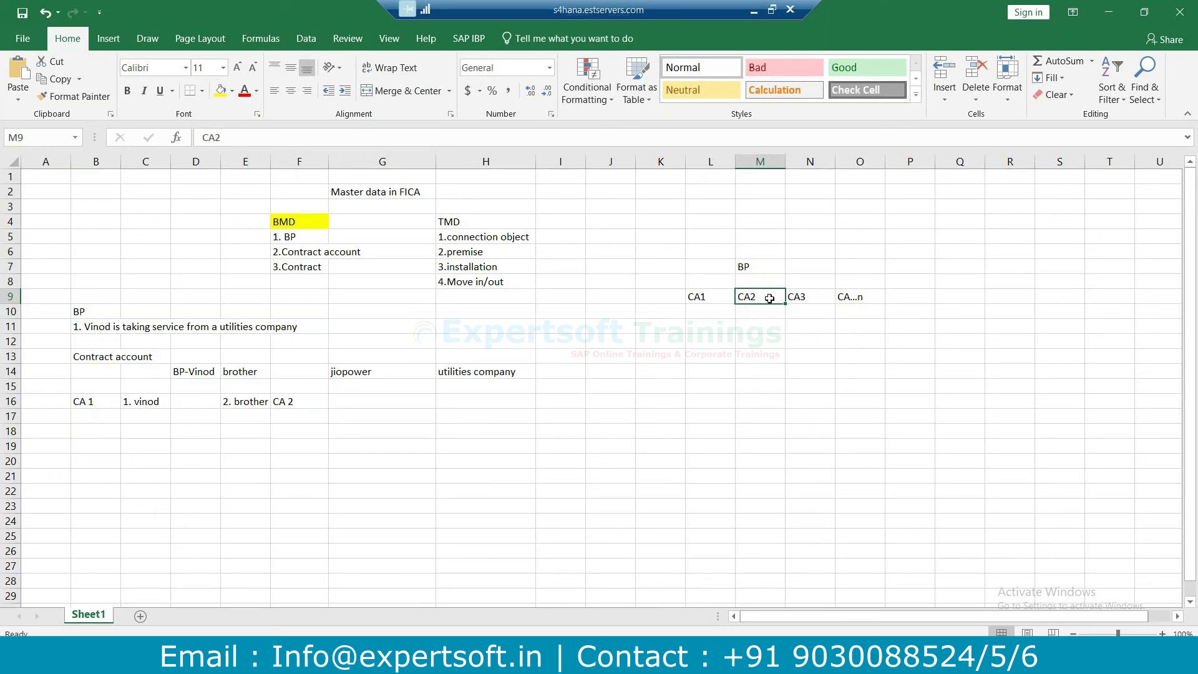
pyautogui.click(695, 314)
pyautogui.click(764, 312)
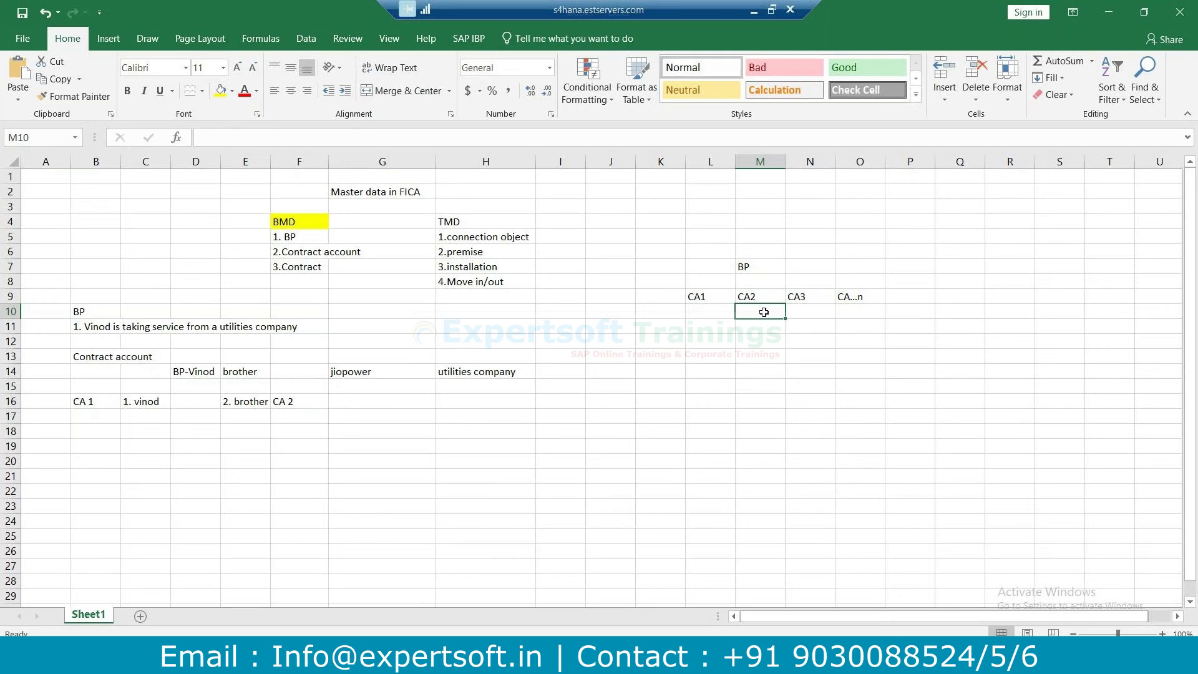
pyautogui.click(747, 267)
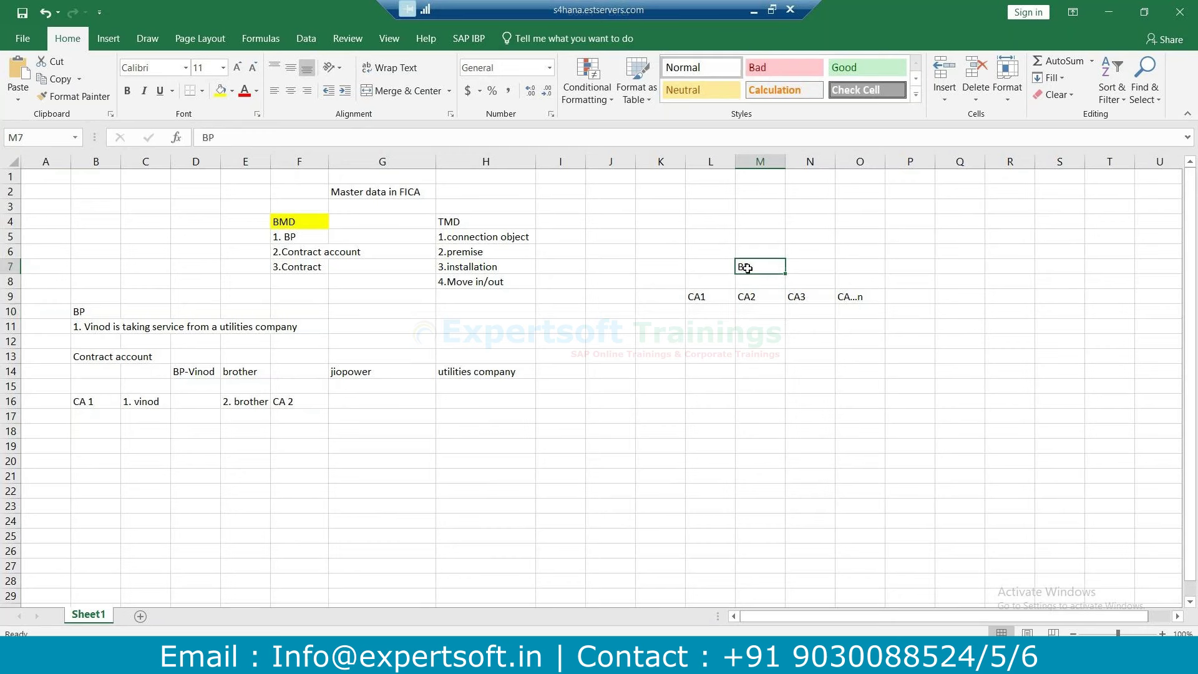
pyautogui.click(693, 300)
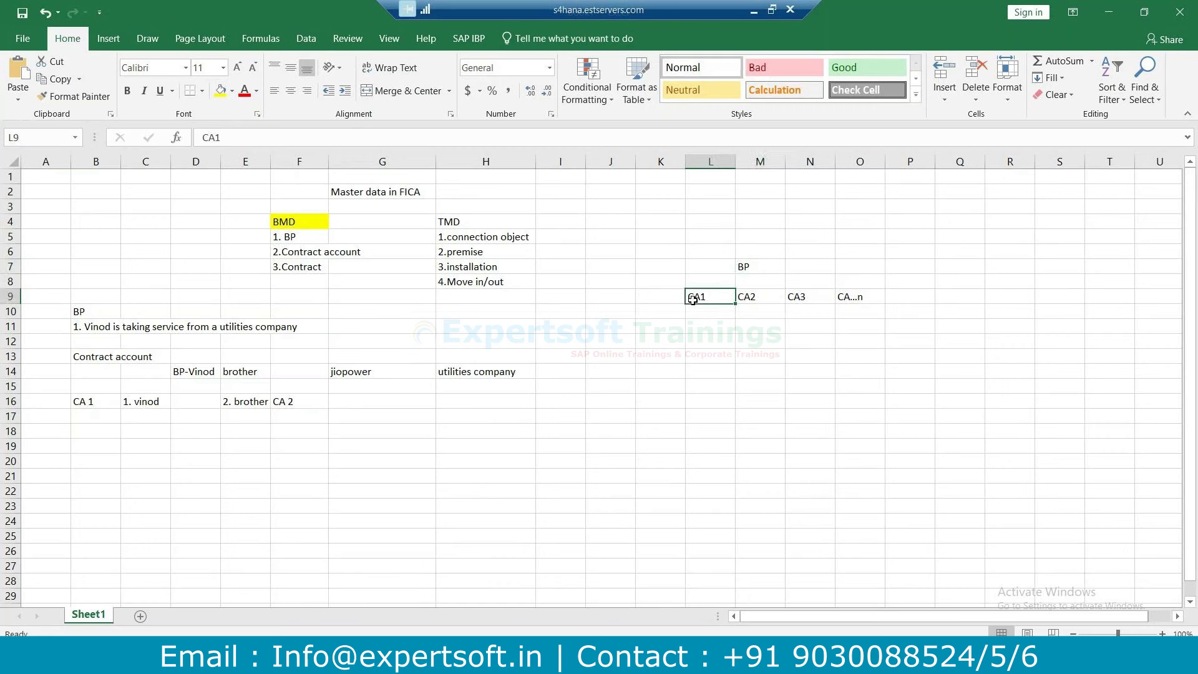
# List the services under jiopower: "1. electric" in G16 and "2. gas" in G17.
pyautogui.click(294, 267)
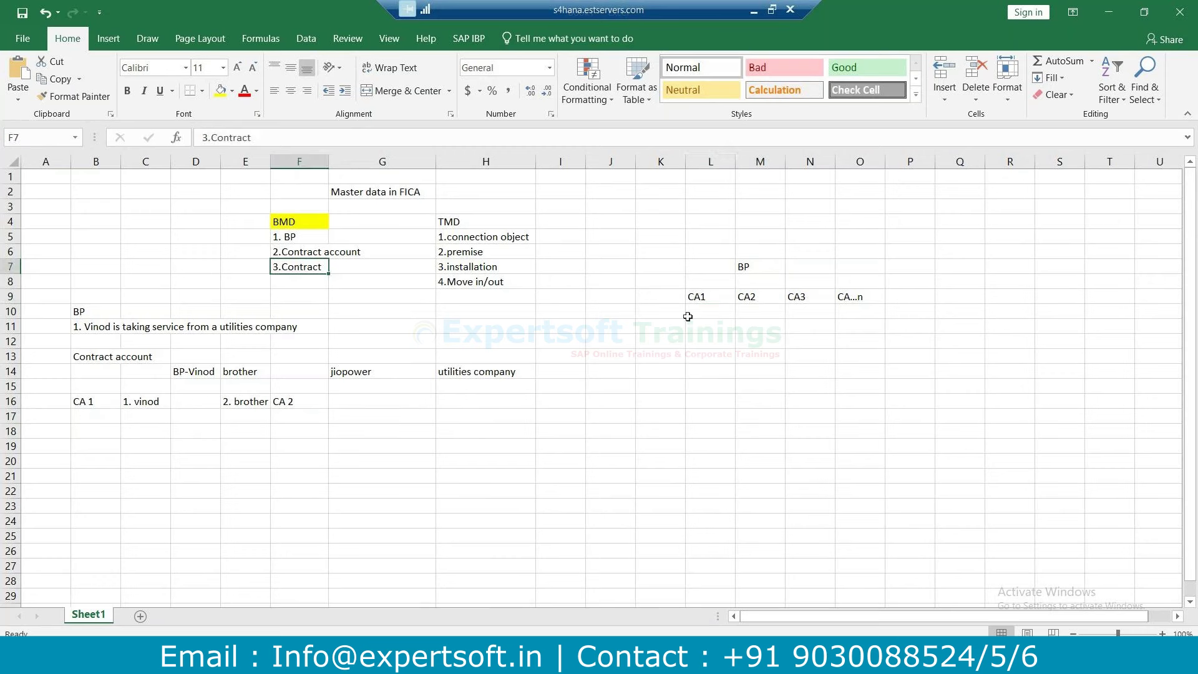
pyautogui.click(380, 378)
pyautogui.click(368, 399)
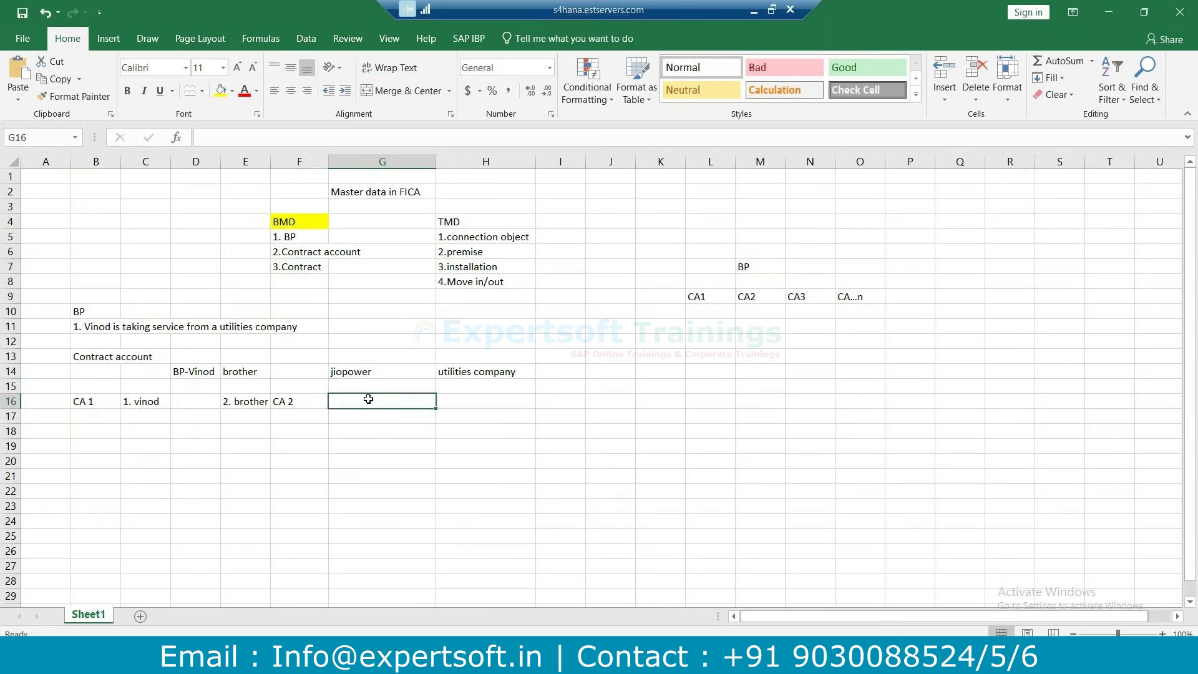
pyautogui.write('1. electric')
pyautogui.press('Return')
pyautogui.write('2.')
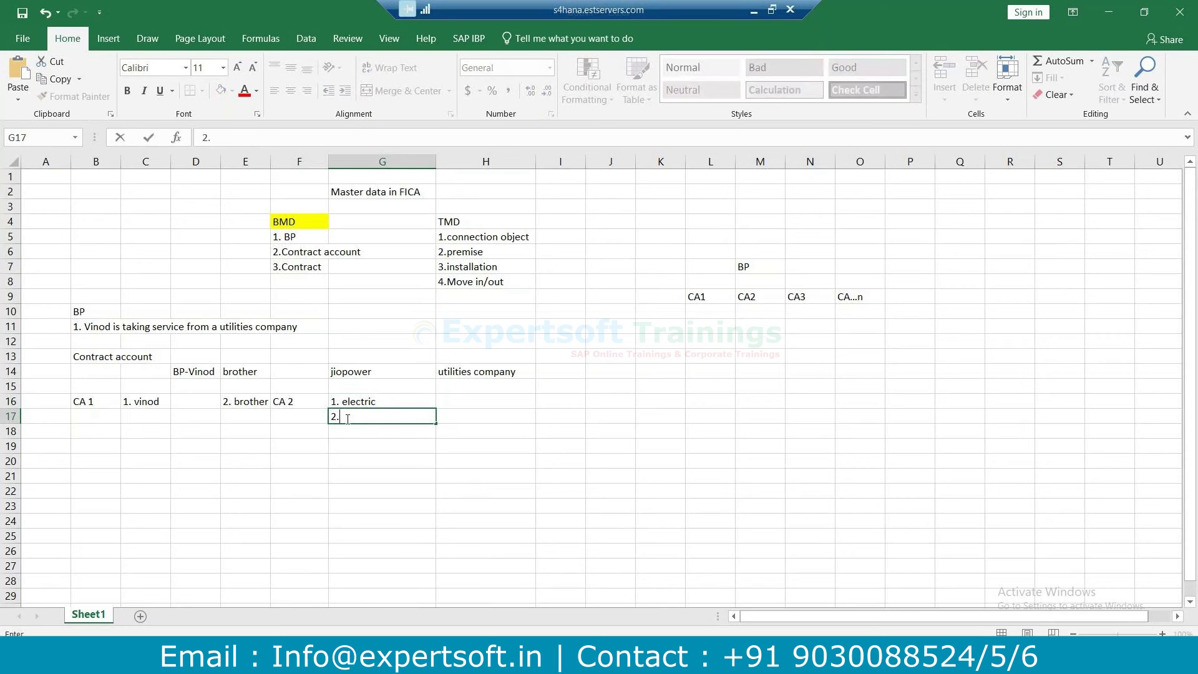
pyautogui.write(' gas')
pyautogui.click(337, 445)
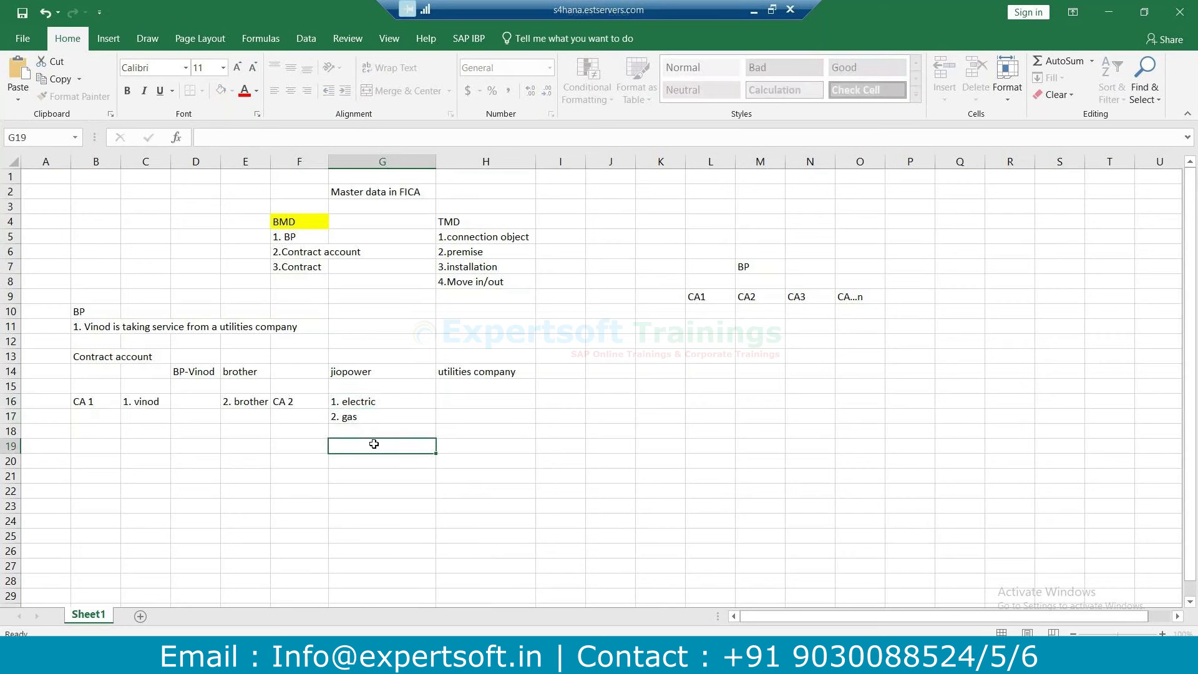
# Enter "1. electricity" in L11 under CA1 and widen column L to fit the text.
pyautogui.click(700, 326)
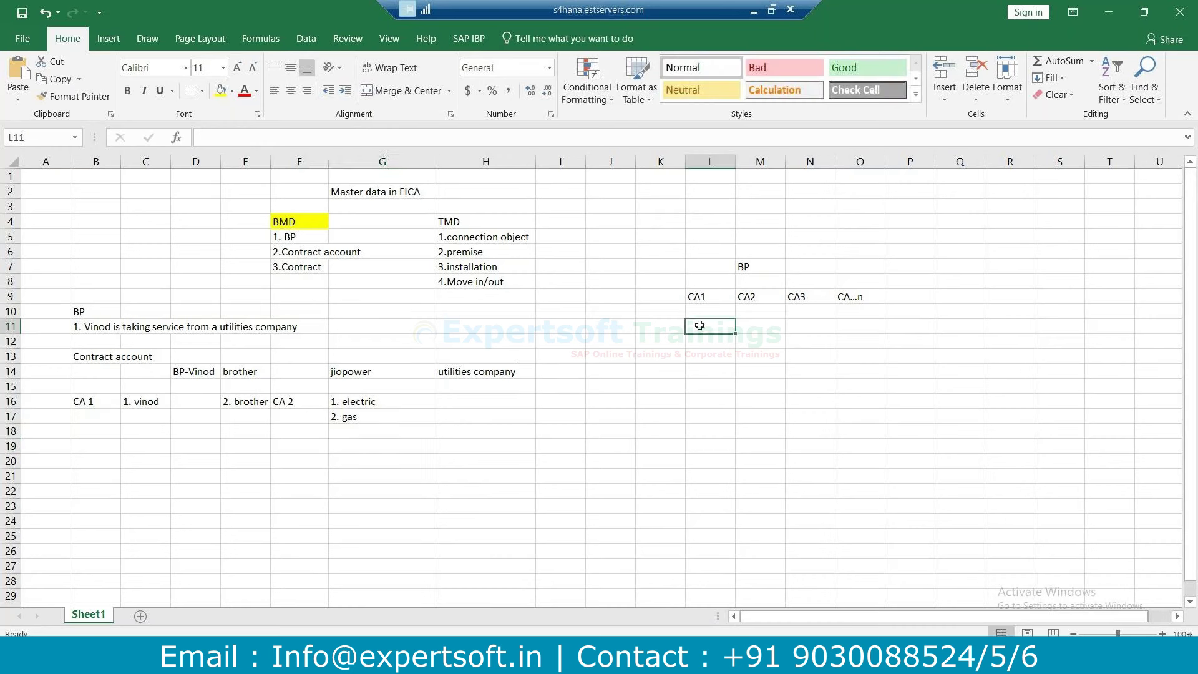
pyautogui.write('1')
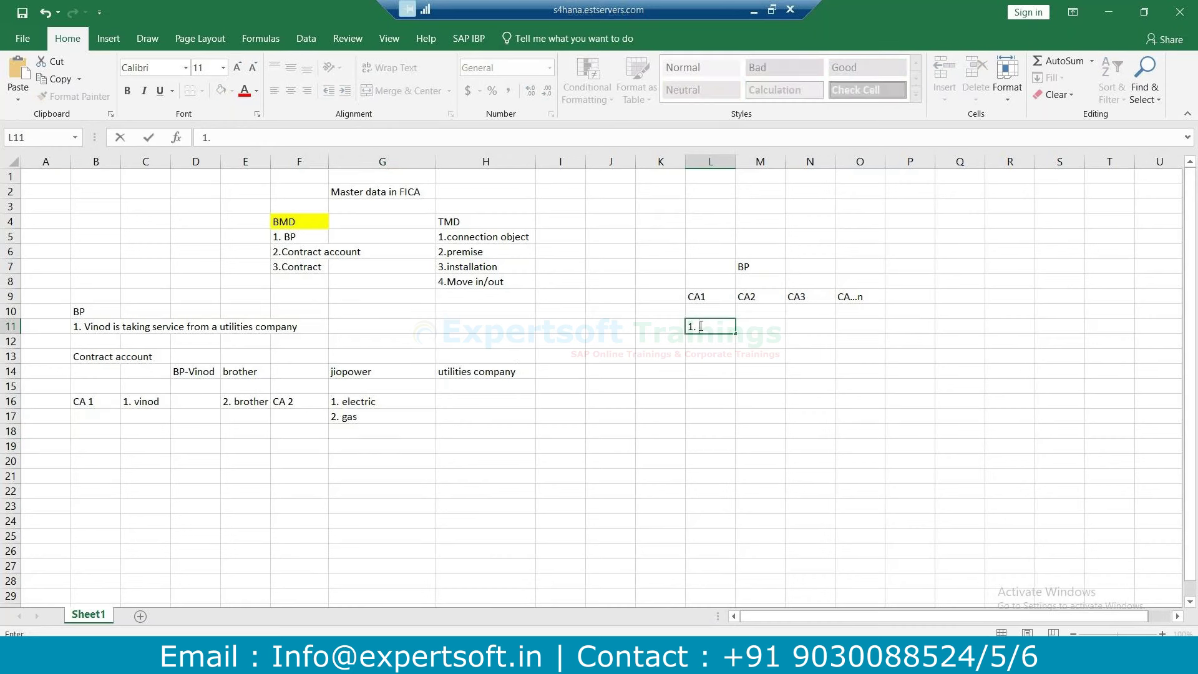
pyautogui.write('. electricity')
pyautogui.press('Return')
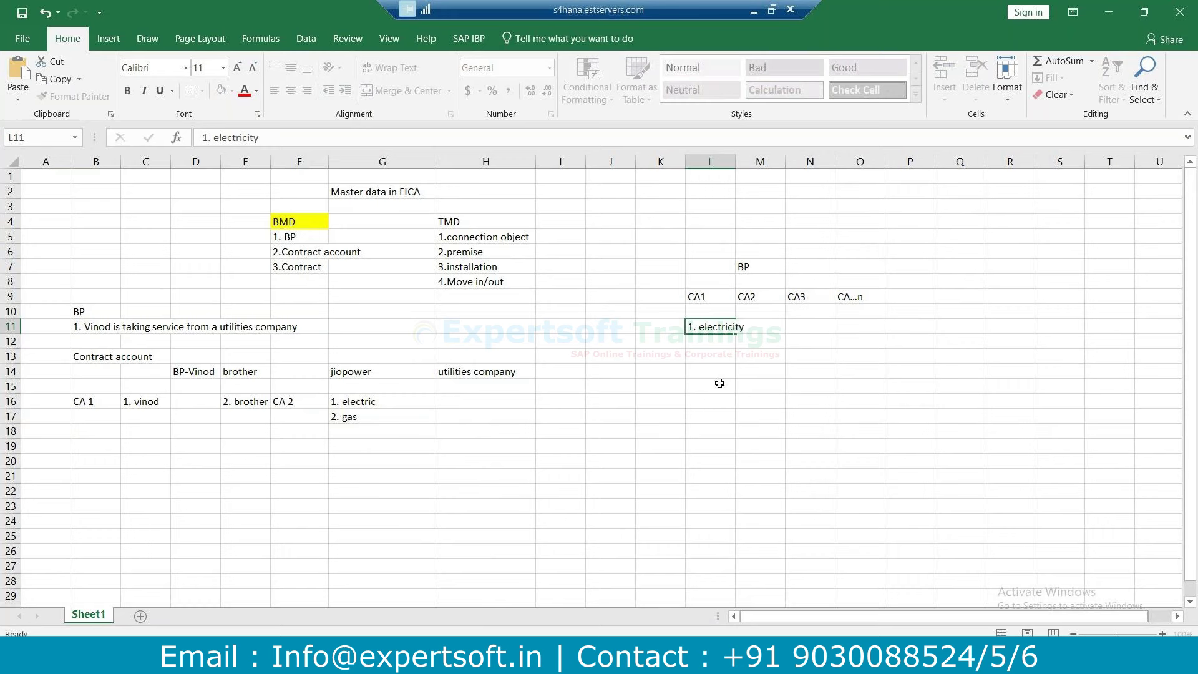
pyautogui.click(720, 383)
pyautogui.moveTo(736, 164); pyautogui.dragTo(754, 163)
# Enter "2. gas" in M11 under CA2, and "1.electri" in N11 with "2.gas" in N12 under CA3.
pyautogui.click(774, 324)
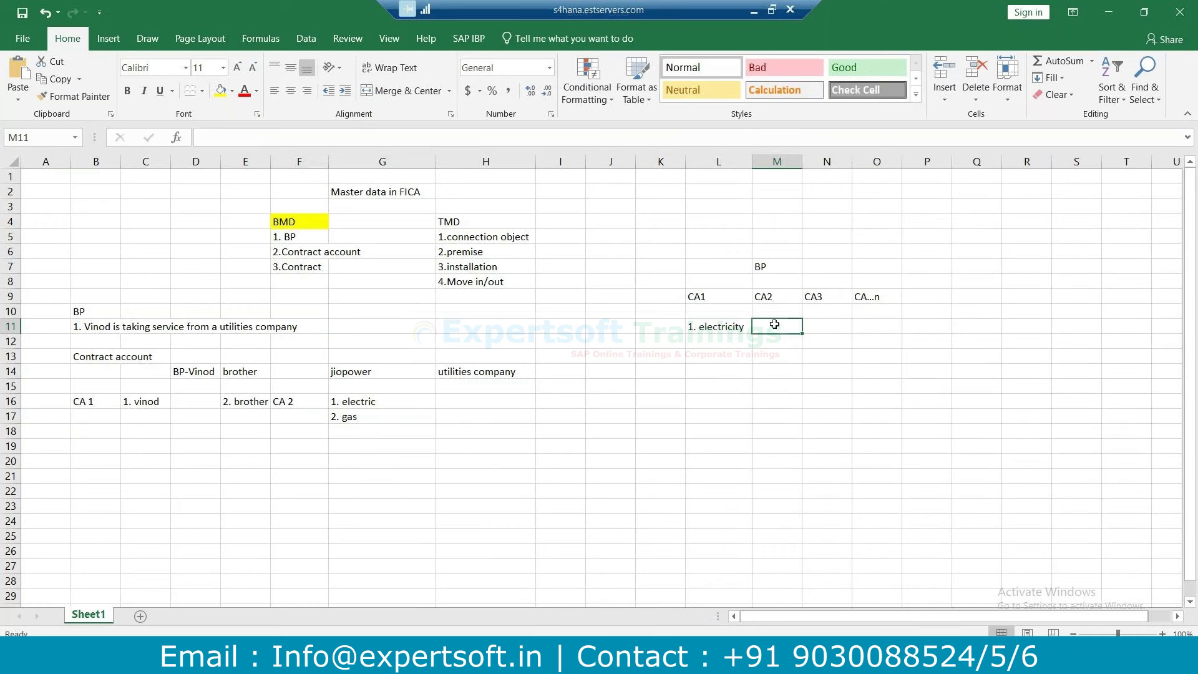
pyautogui.write('2. gas')
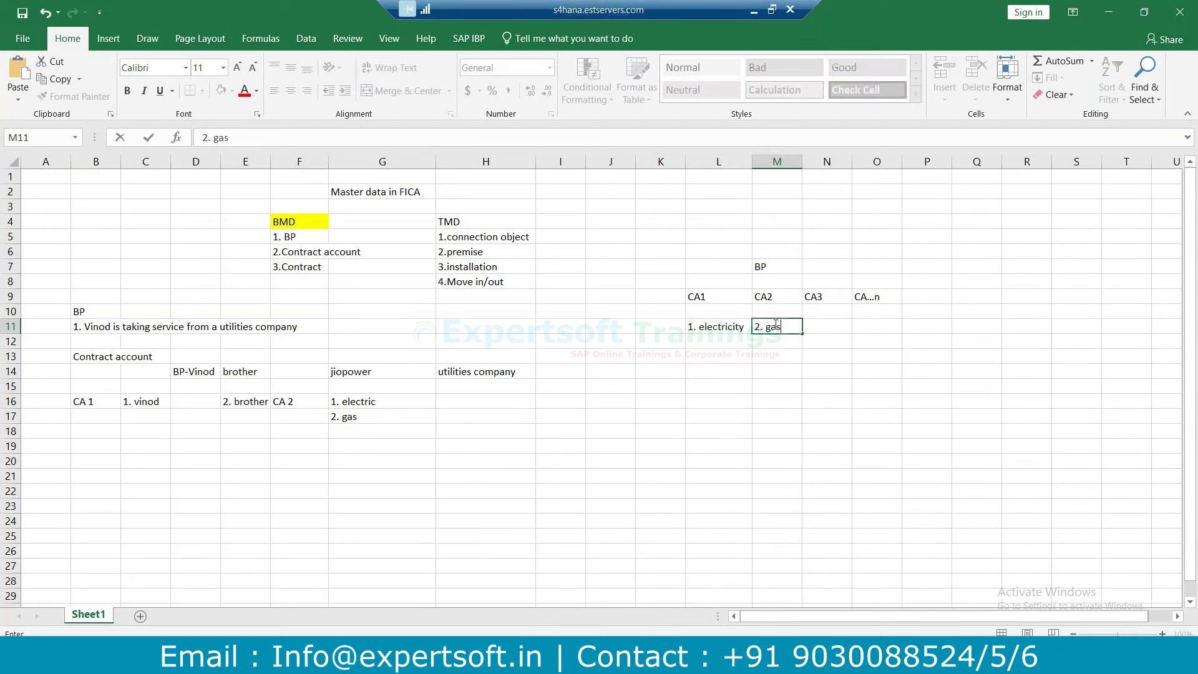
pyautogui.click(837, 328)
pyautogui.write('1.')
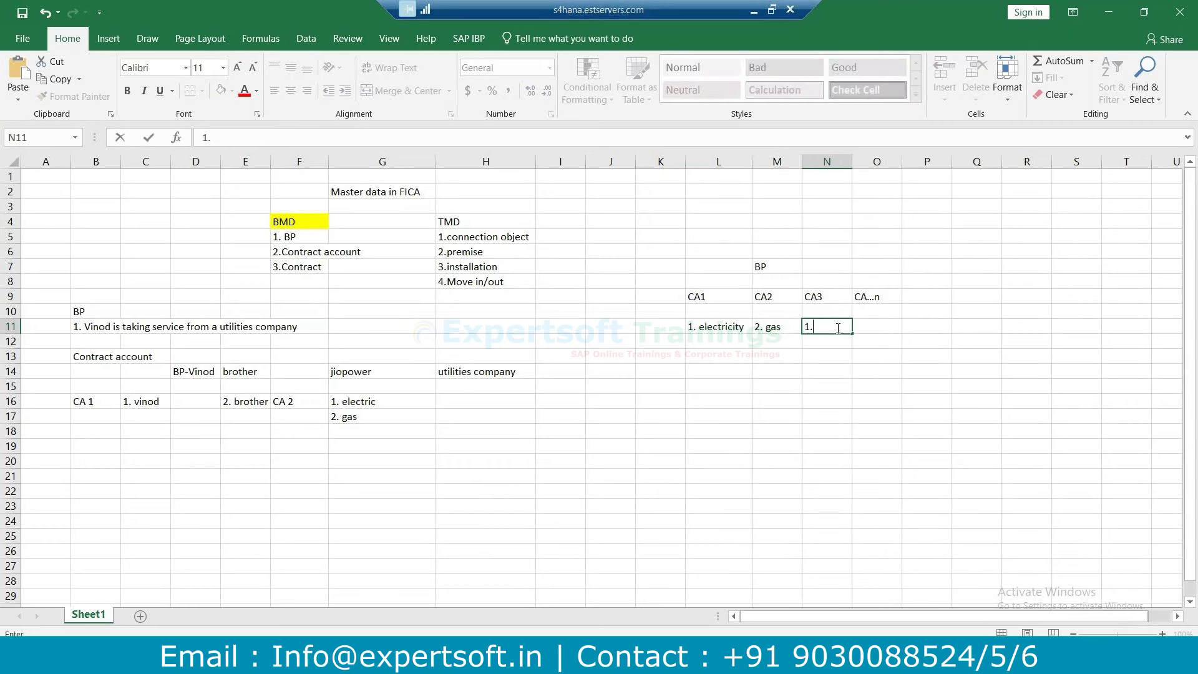
pyautogui.write('electri')
pyautogui.click(834, 339)
pyautogui.write('2.gas')
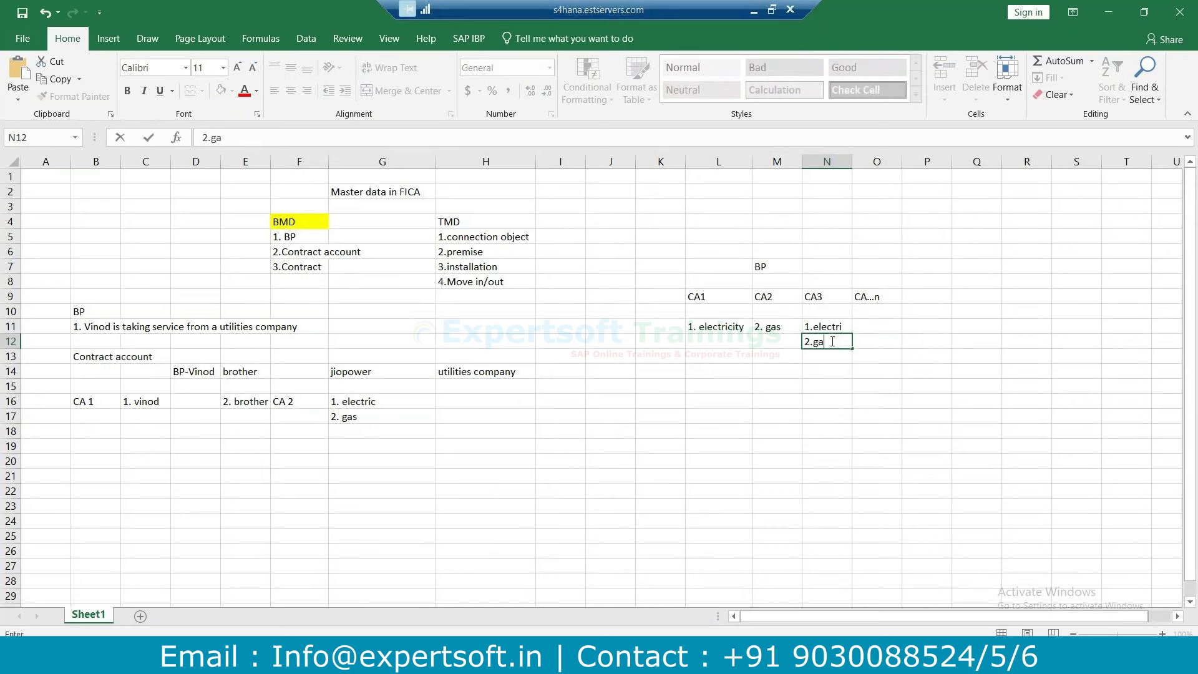
pyautogui.click(831, 370)
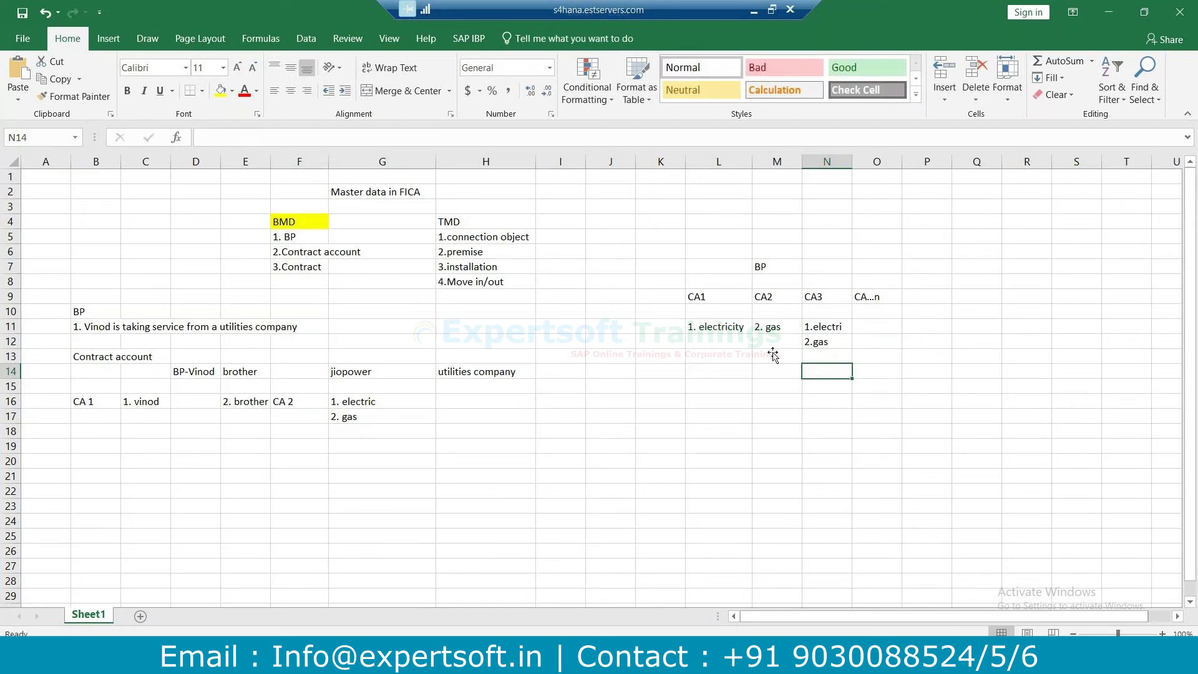
# Review which services in rows 11 and 12 belong to each contract account in row 9.
pyautogui.click(710, 298)
pyautogui.click(711, 324)
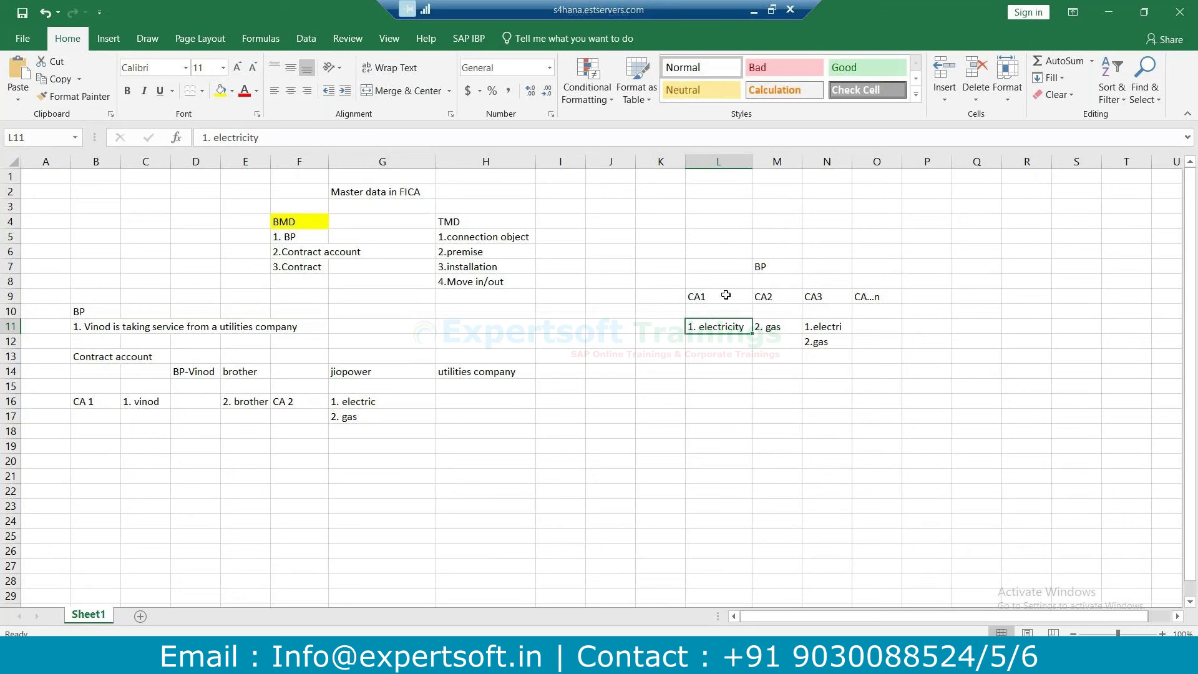
pyautogui.click(773, 296)
pyautogui.click(773, 325)
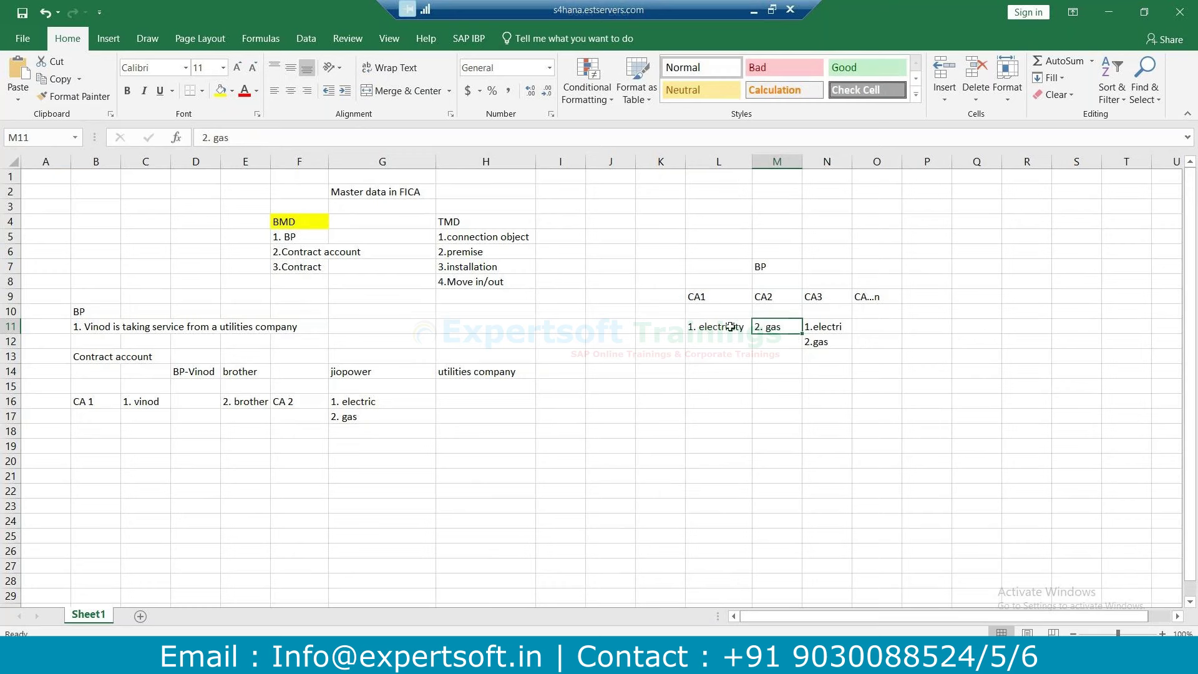
pyautogui.press('Left')
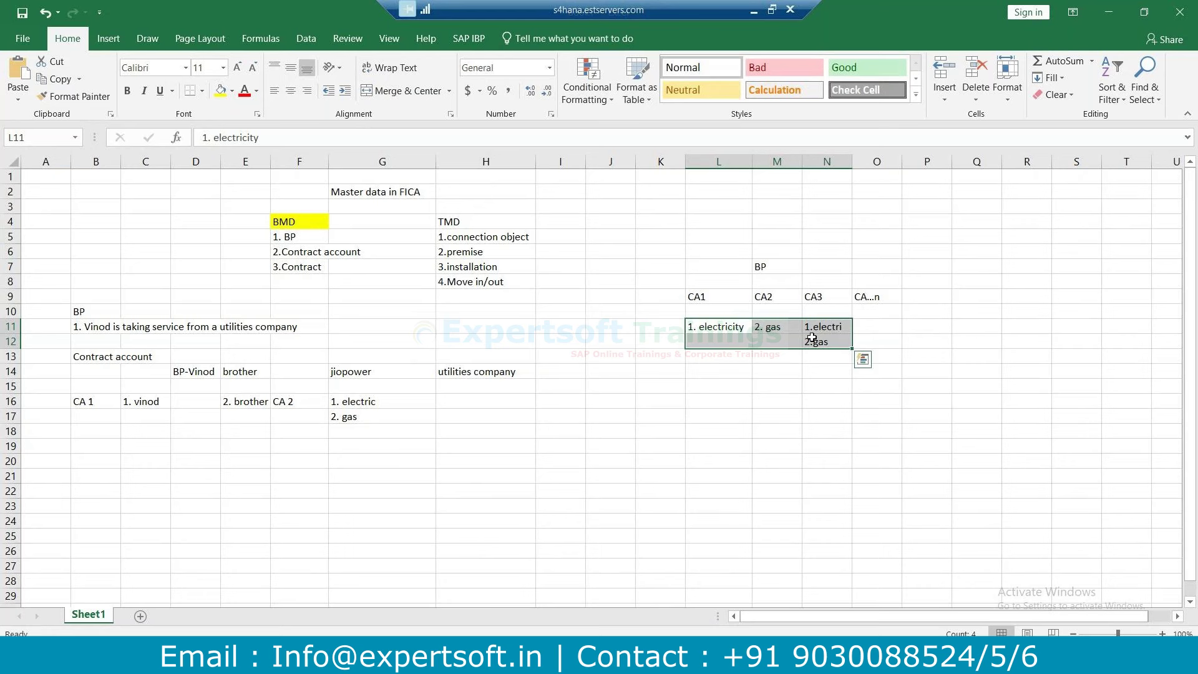
pyautogui.click(656, 355)
pyautogui.click(709, 326)
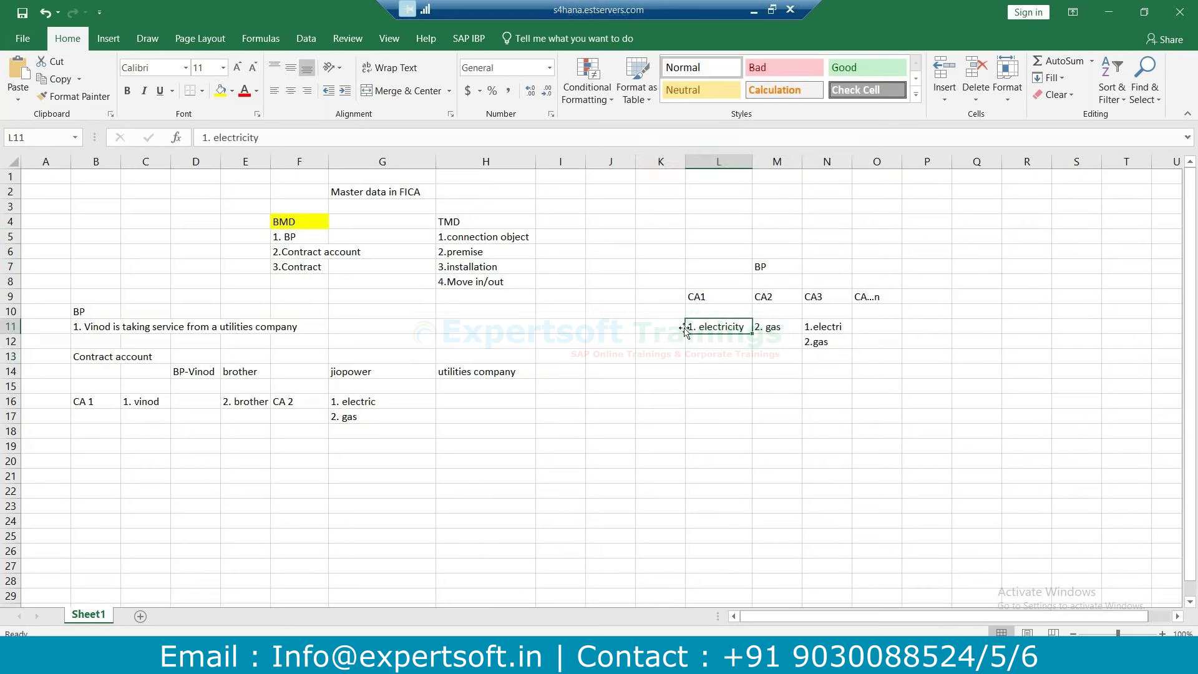
# Enter "contract" in L12, below the electricity service of CA1.
pyautogui.click(723, 347)
pyautogui.write('contract')
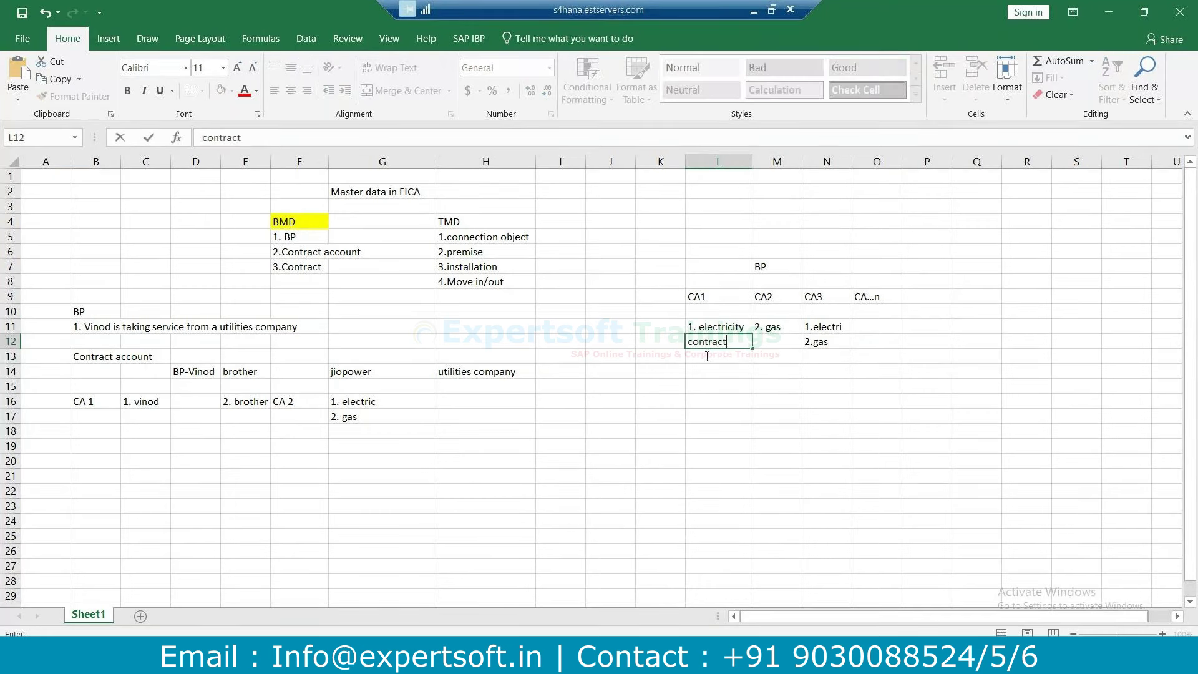
pyautogui.press('Return')
pyautogui.click(701, 344)
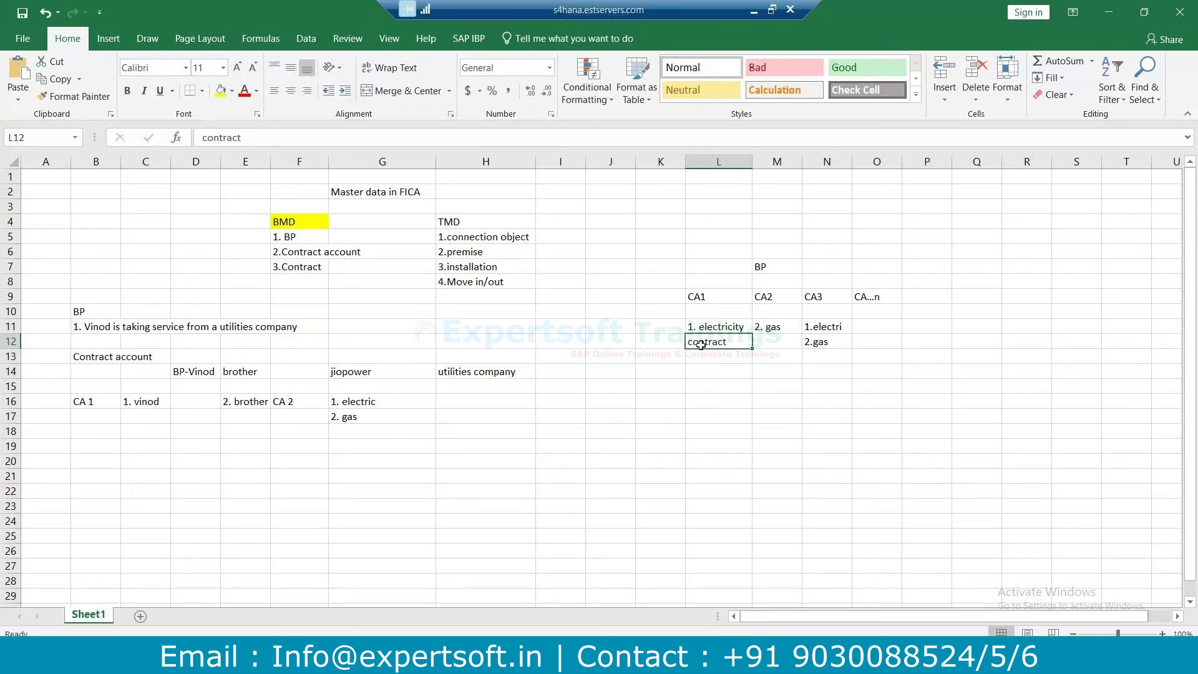
# Compare contract accounts CA1 and CA2 in row 9 with the services and contract listed beneath them.
pyautogui.click(696, 298)
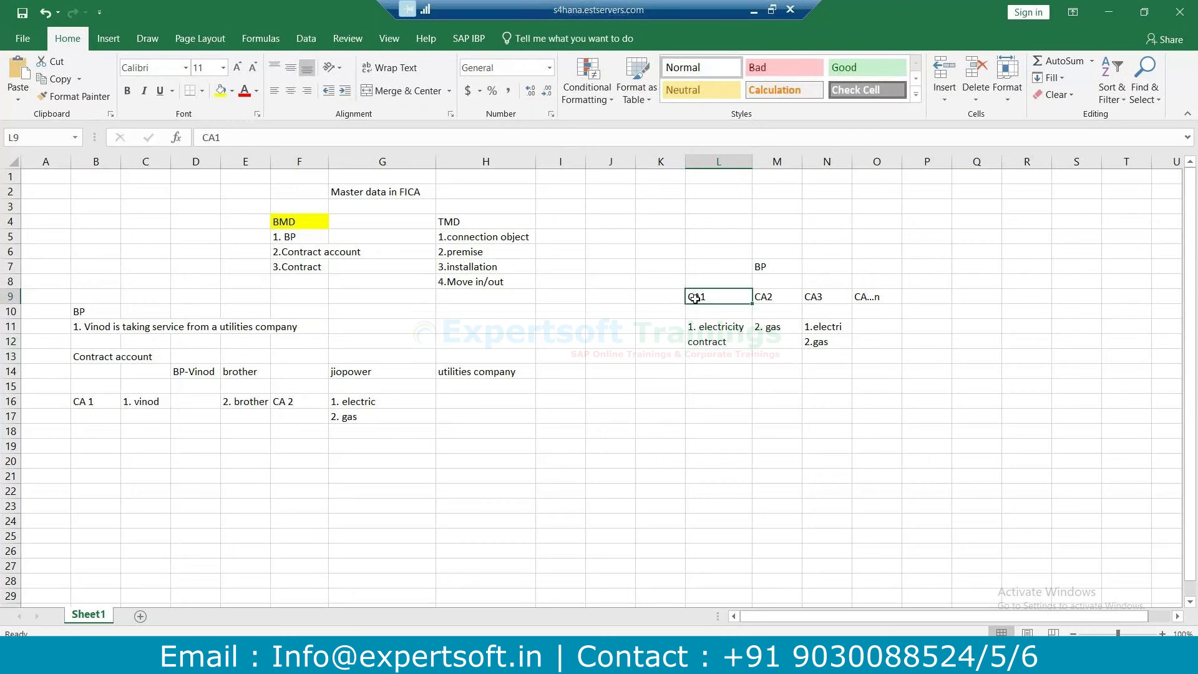
pyautogui.click(696, 341)
pyautogui.click(707, 302)
pyautogui.click(784, 302)
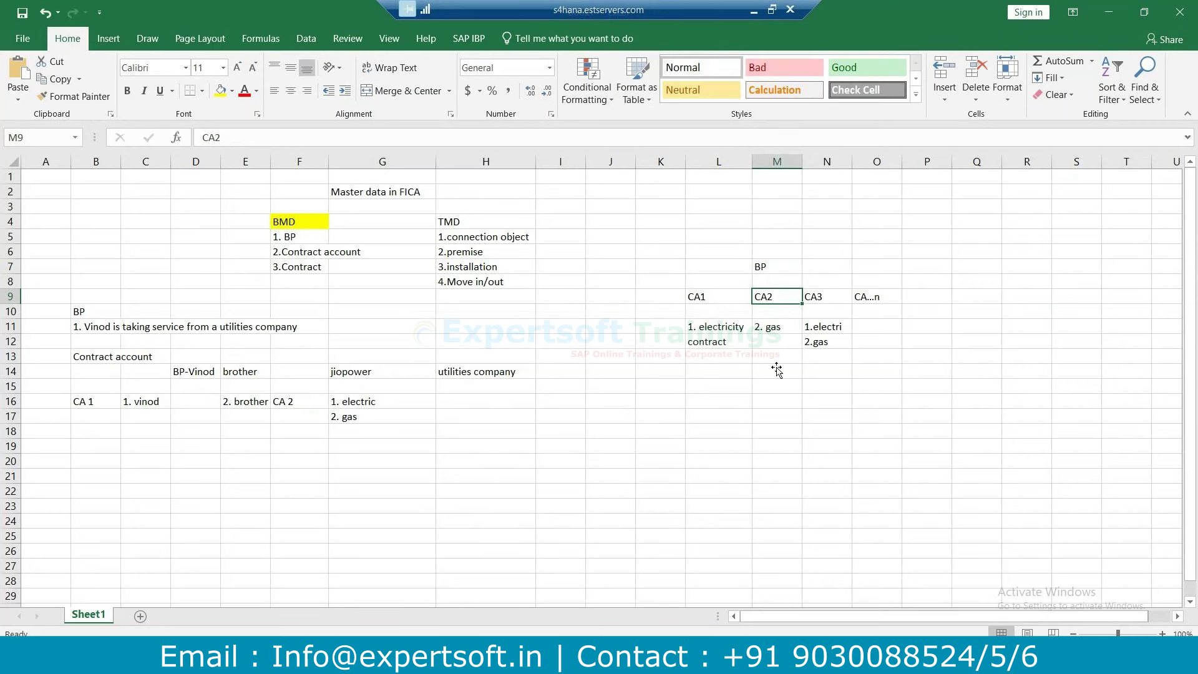
pyautogui.click(776, 327)
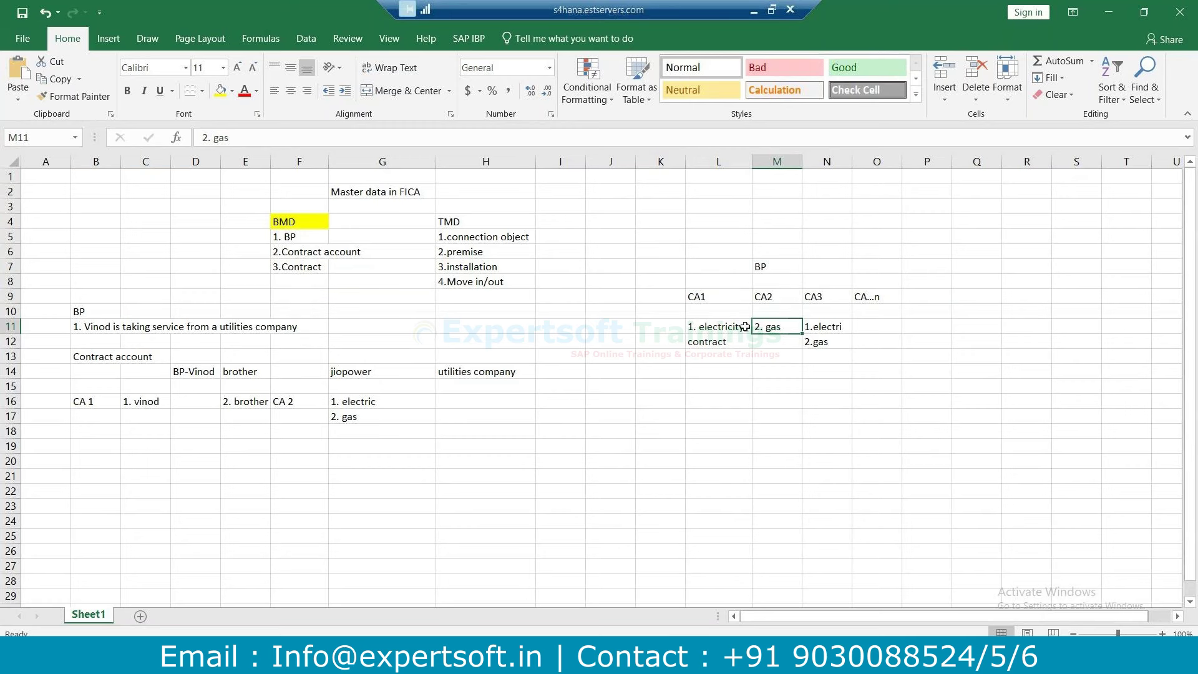
pyautogui.click(732, 343)
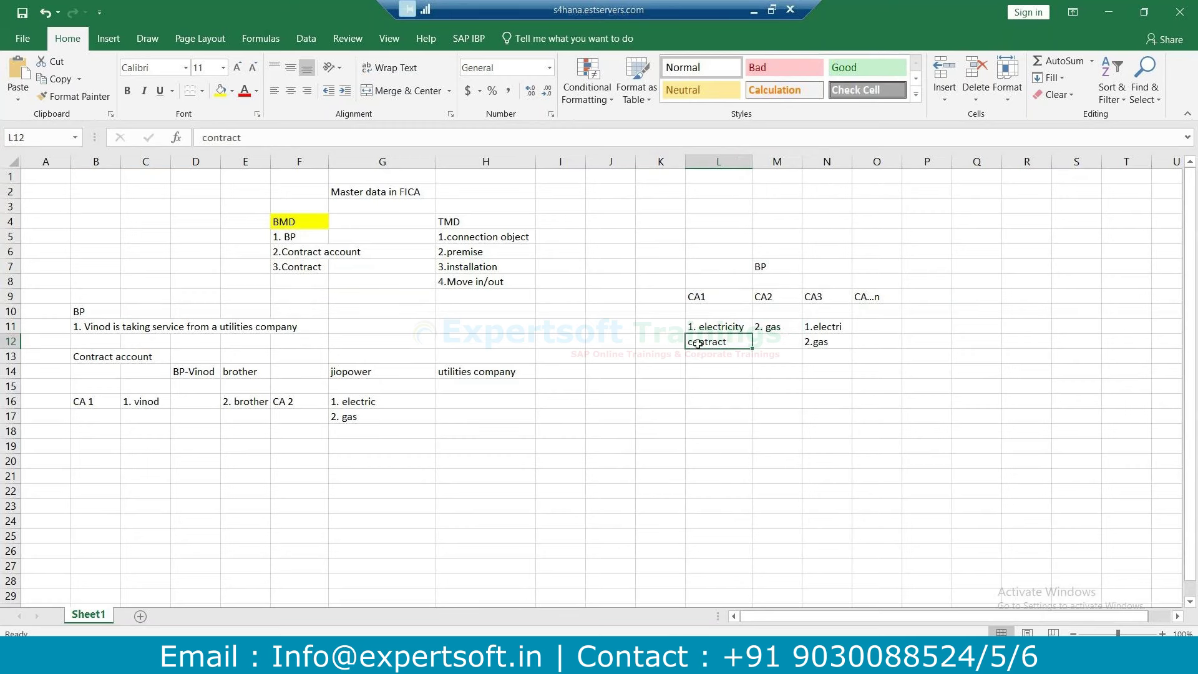
pyautogui.click(702, 298)
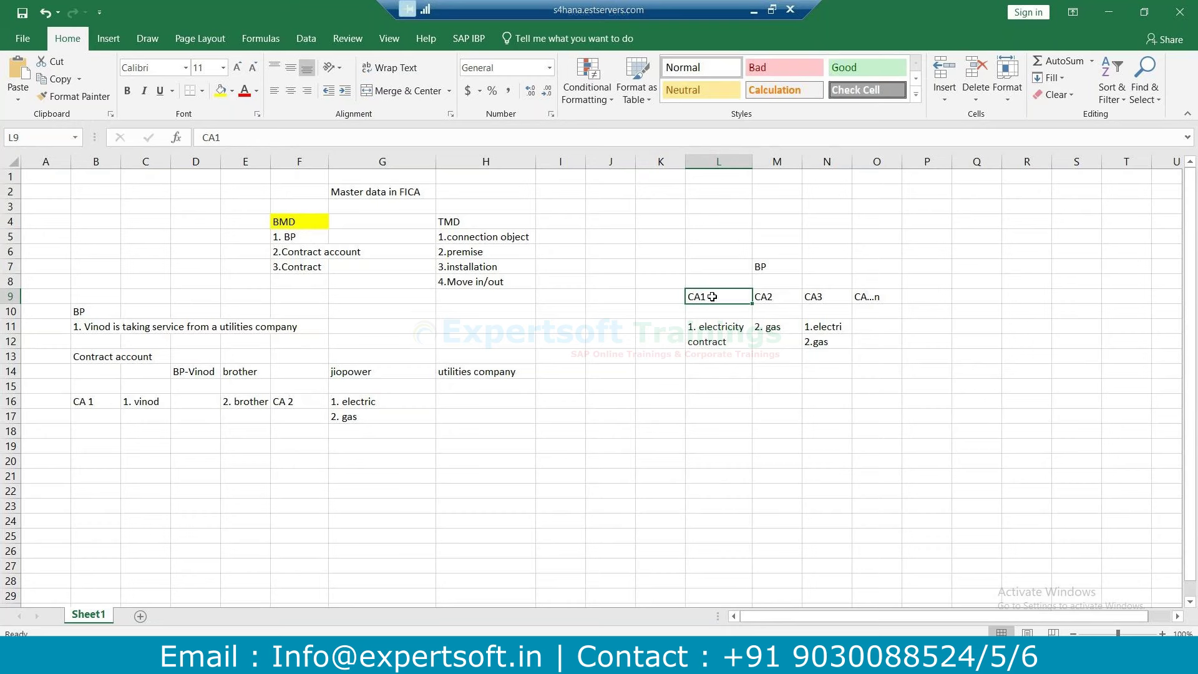
# Enter "2.gas" in L13, below the contract entry of CA1.
pyautogui.click(702, 358)
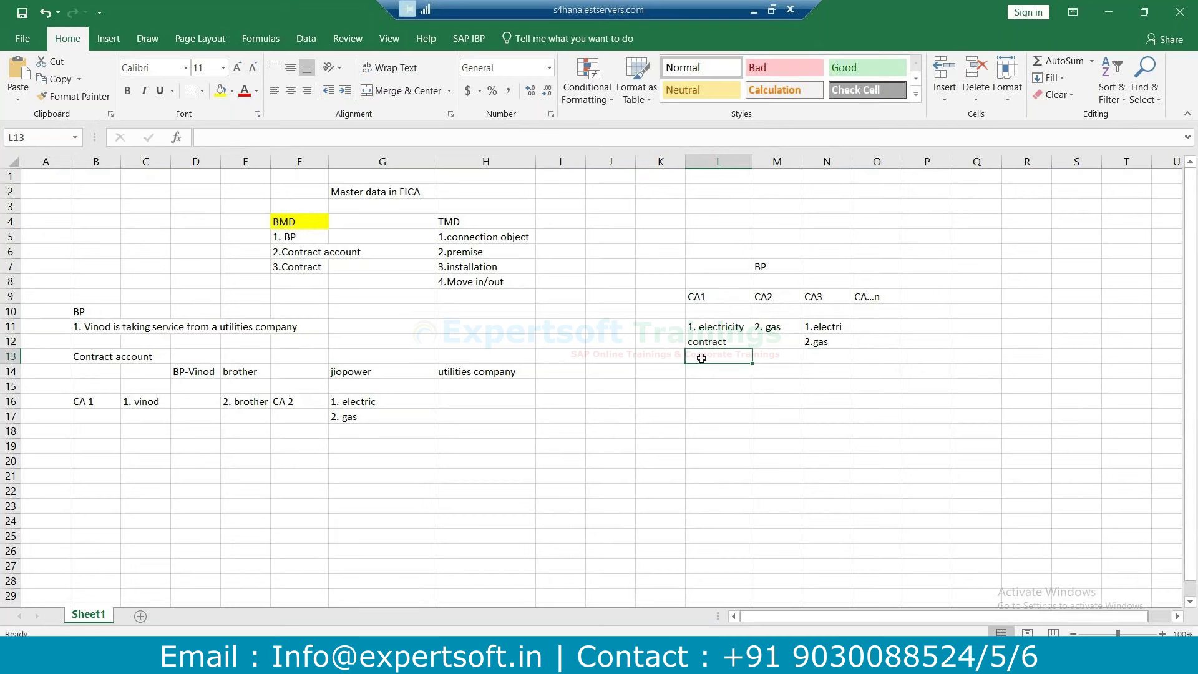
pyautogui.write('2.gas')
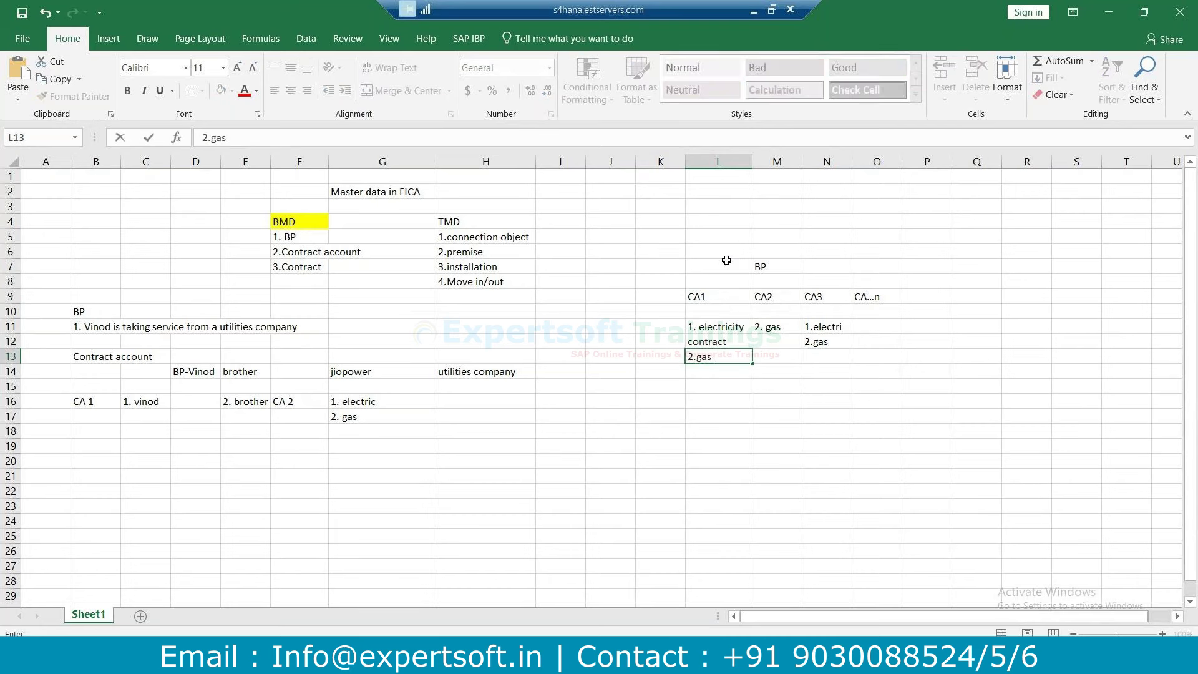
pyautogui.click(706, 296)
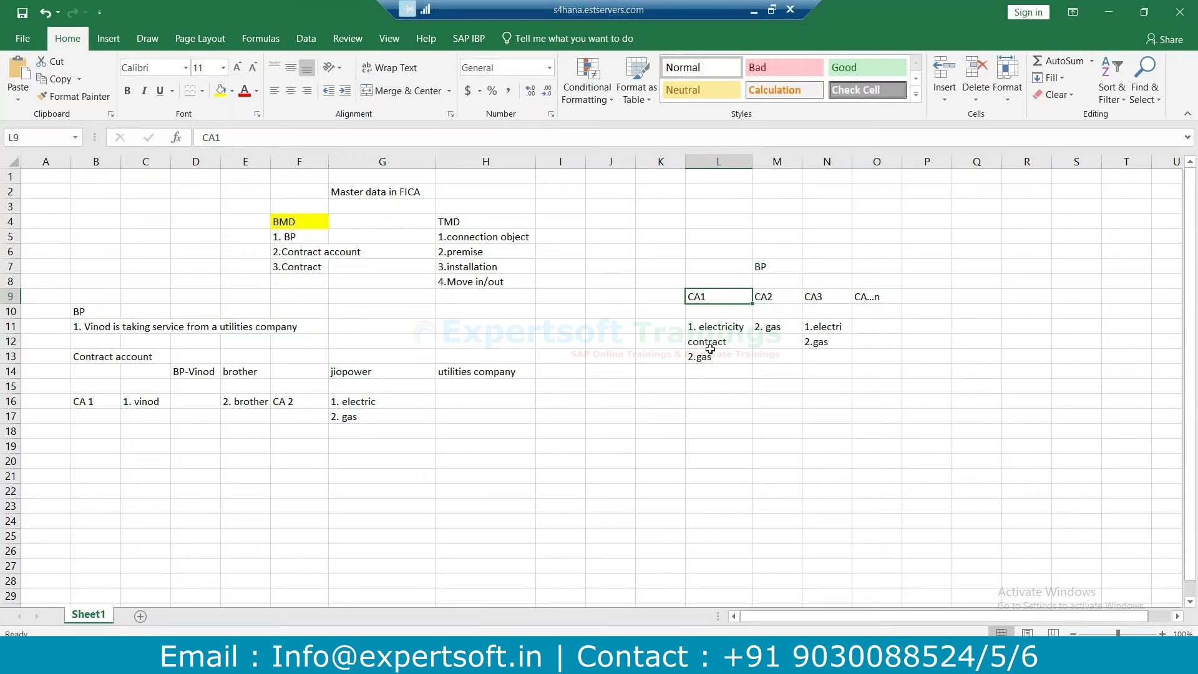
# Review the CA1 services in L11:L13 and the whole business partner overview in L7:O13.
pyautogui.moveTo(718, 329); pyautogui.dragTo(718, 355)
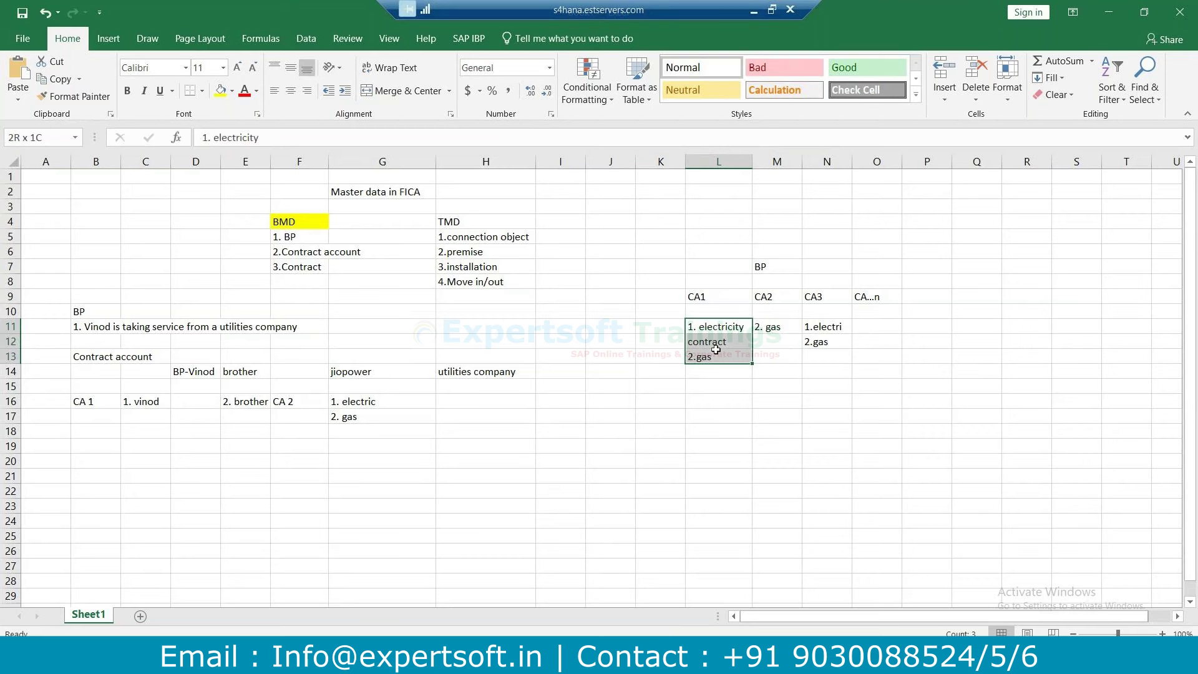
pyautogui.click(717, 299)
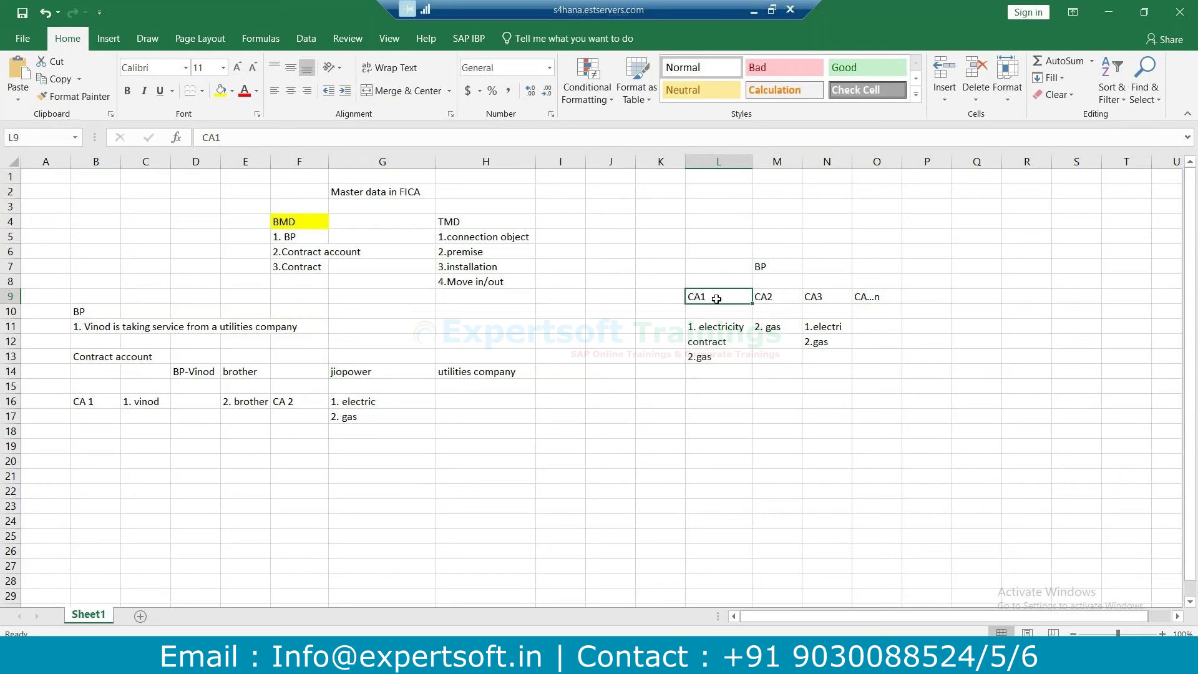
pyautogui.click(778, 263)
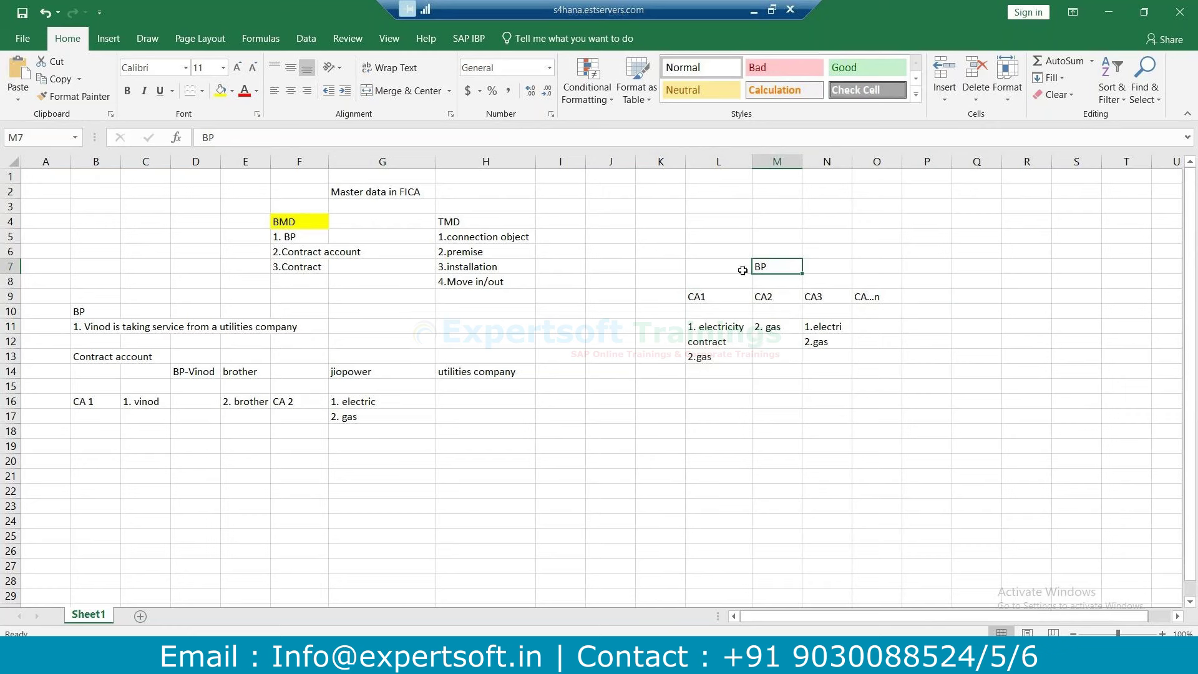
pyautogui.moveTo(742, 266); pyautogui.dragTo(858, 354)
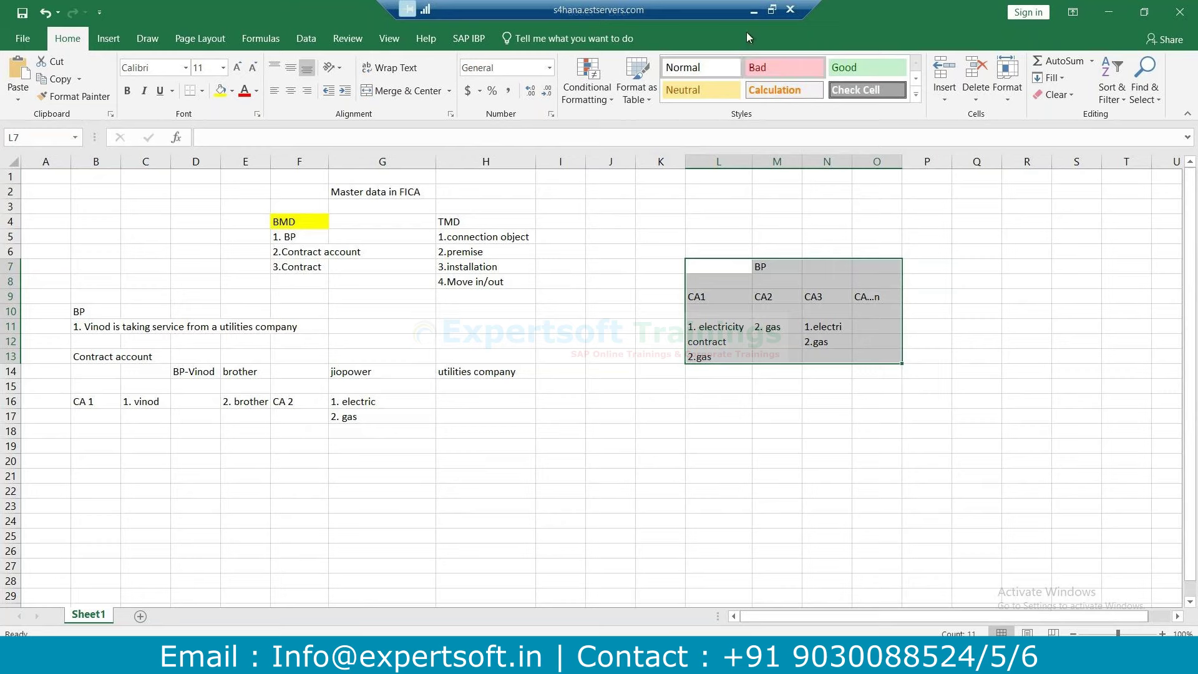
pyautogui.click(754, 10)
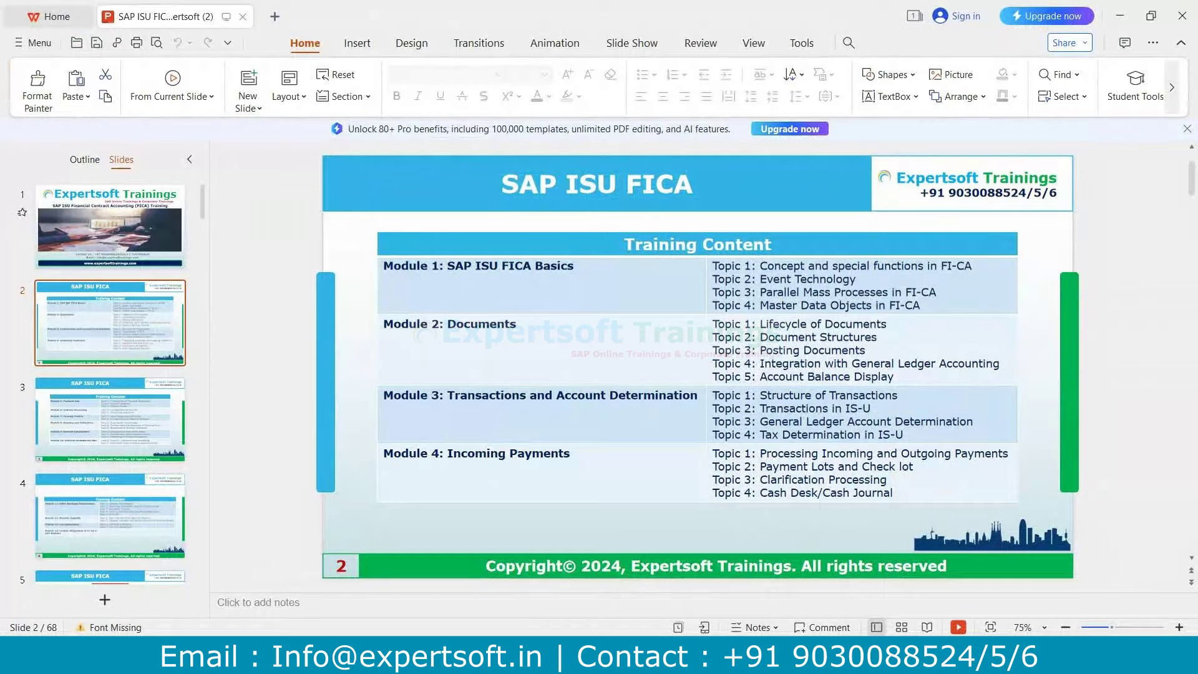
pyautogui.click(753, 562)
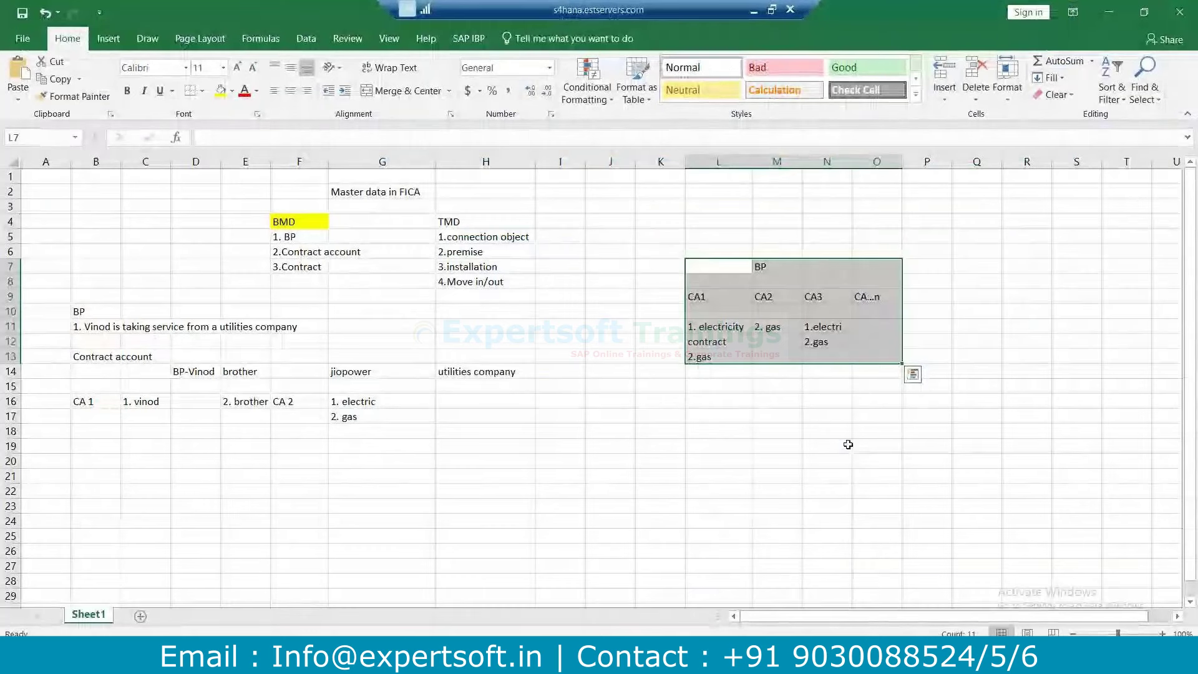
pyautogui.click(848, 444)
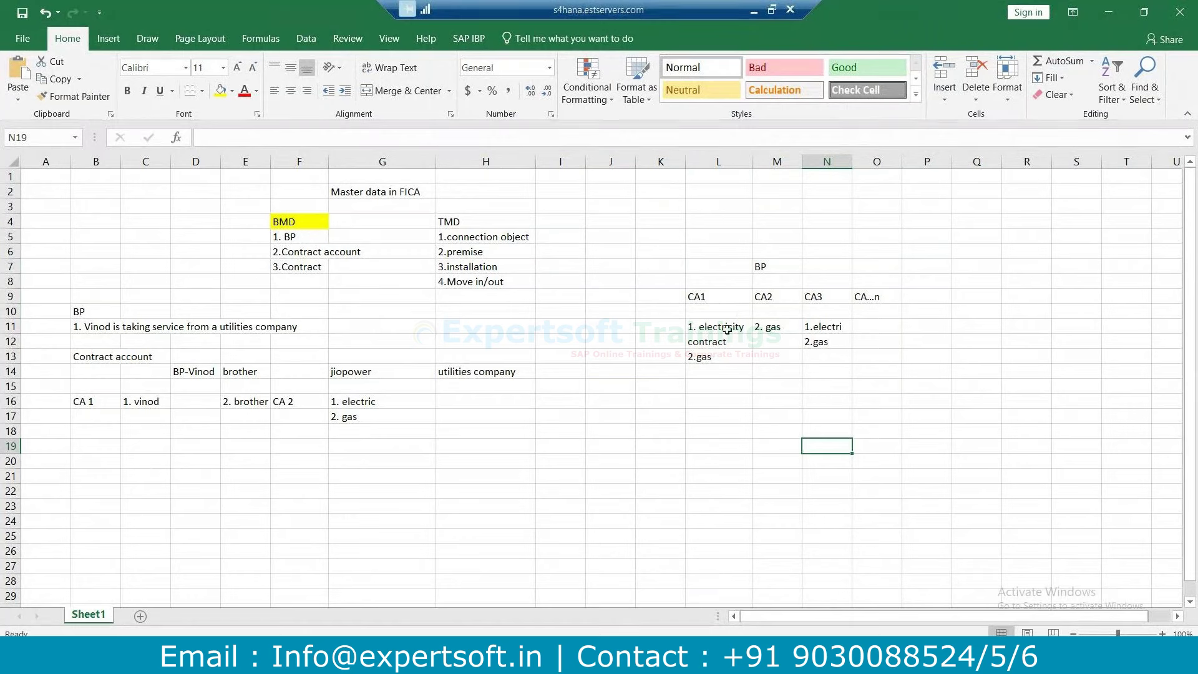
pyautogui.click(814, 273)
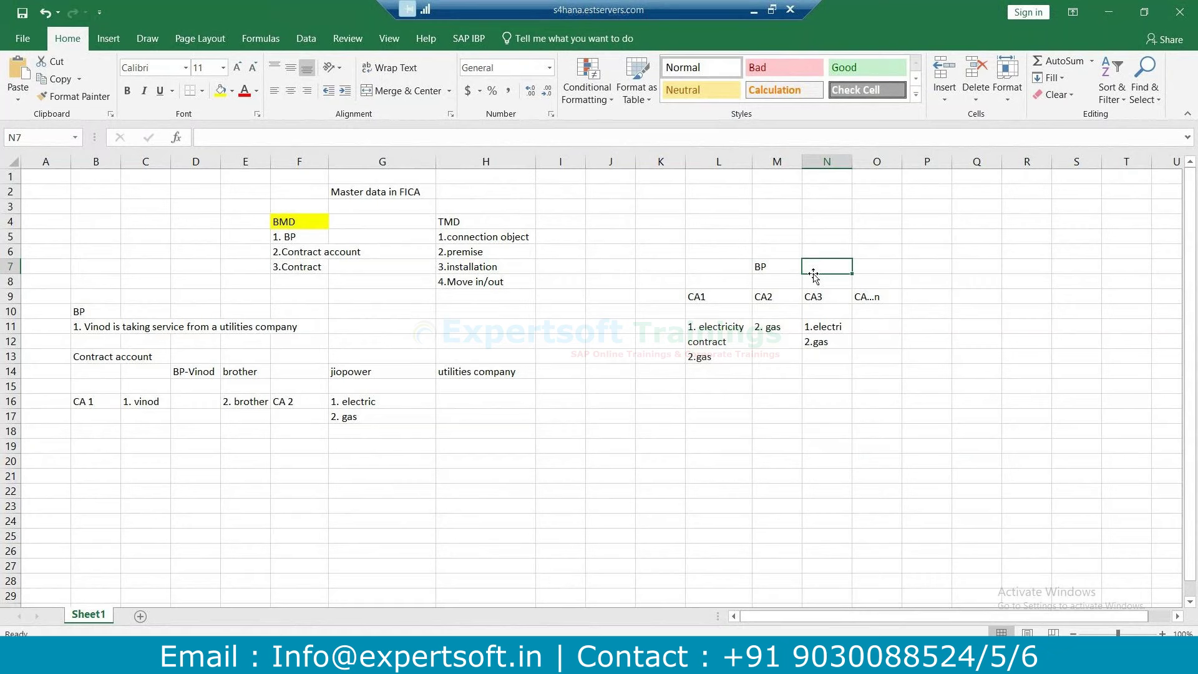
# Enter "tcode BP/" in P7, widen column P well beyond the text and leave P7 open for editing.
pyautogui.click(916, 297)
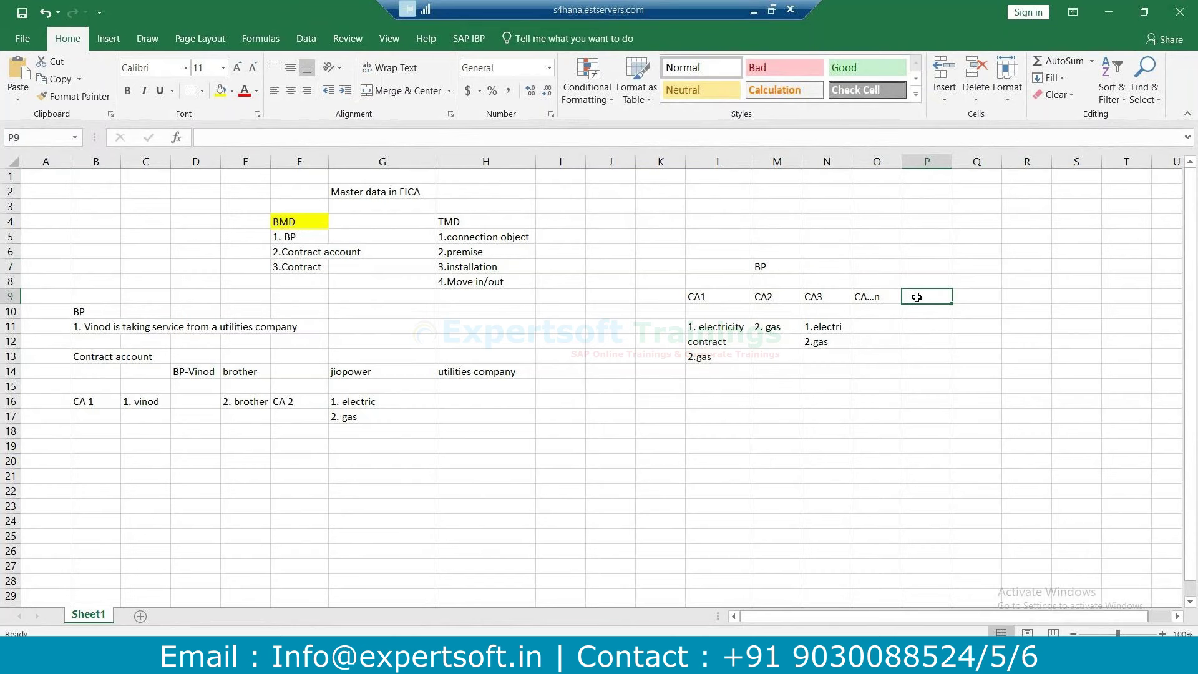
pyautogui.click(935, 325)
pyautogui.click(919, 269)
pyautogui.click(782, 263)
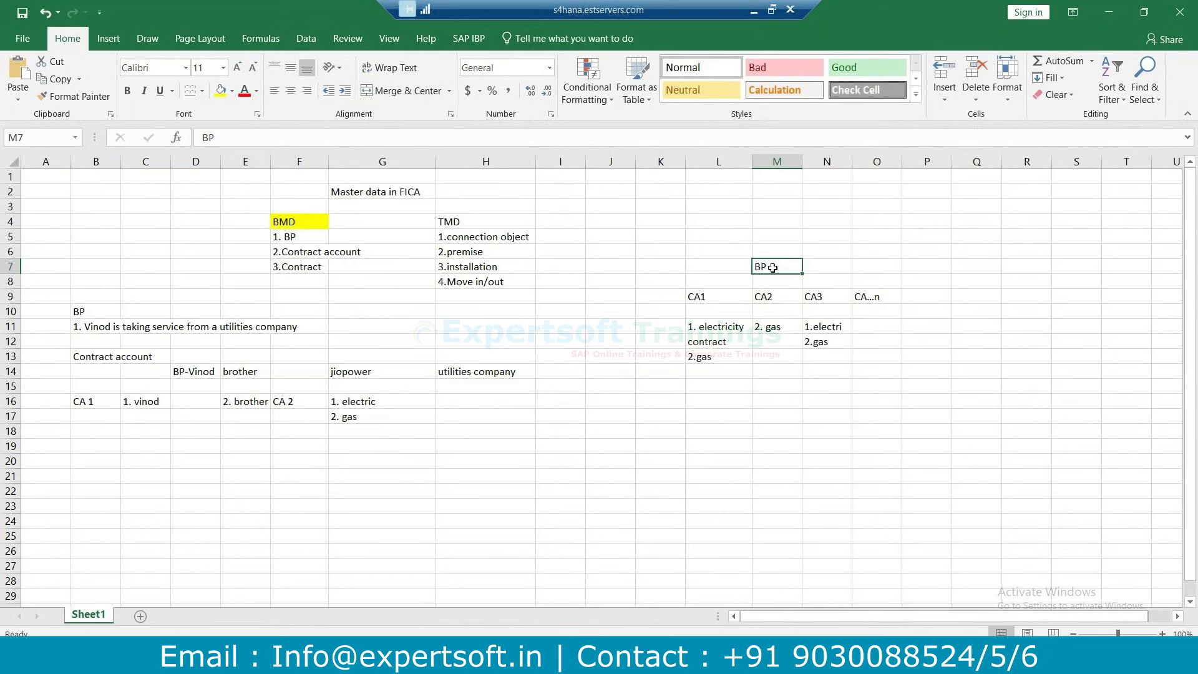
pyautogui.click(935, 266)
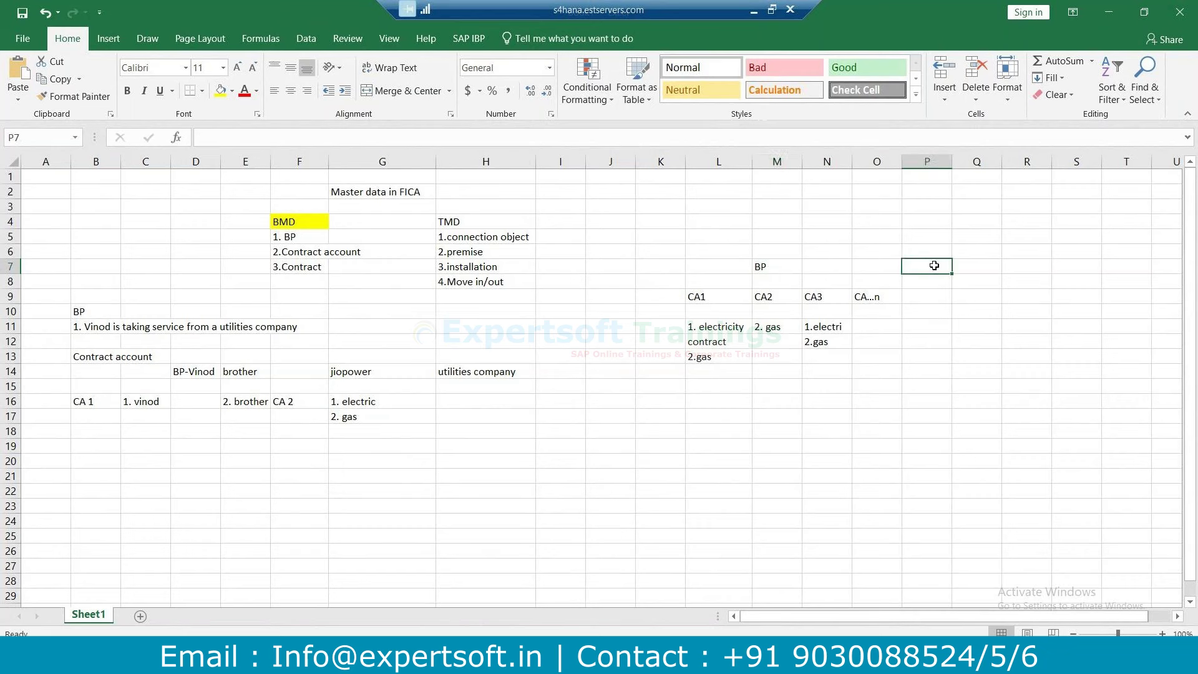
pyautogui.write('tcode')
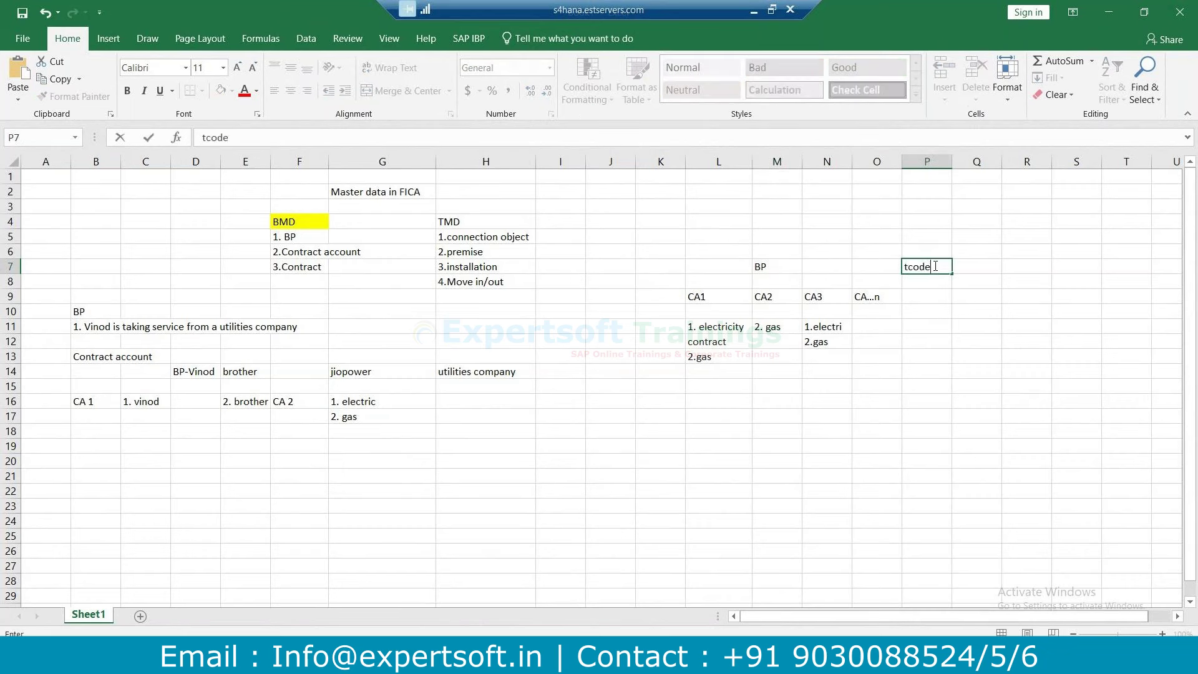
pyautogui.write(' BP/')
pyautogui.click(953, 162)
pyautogui.moveTo(953, 162); pyautogui.dragTo(1112, 165)
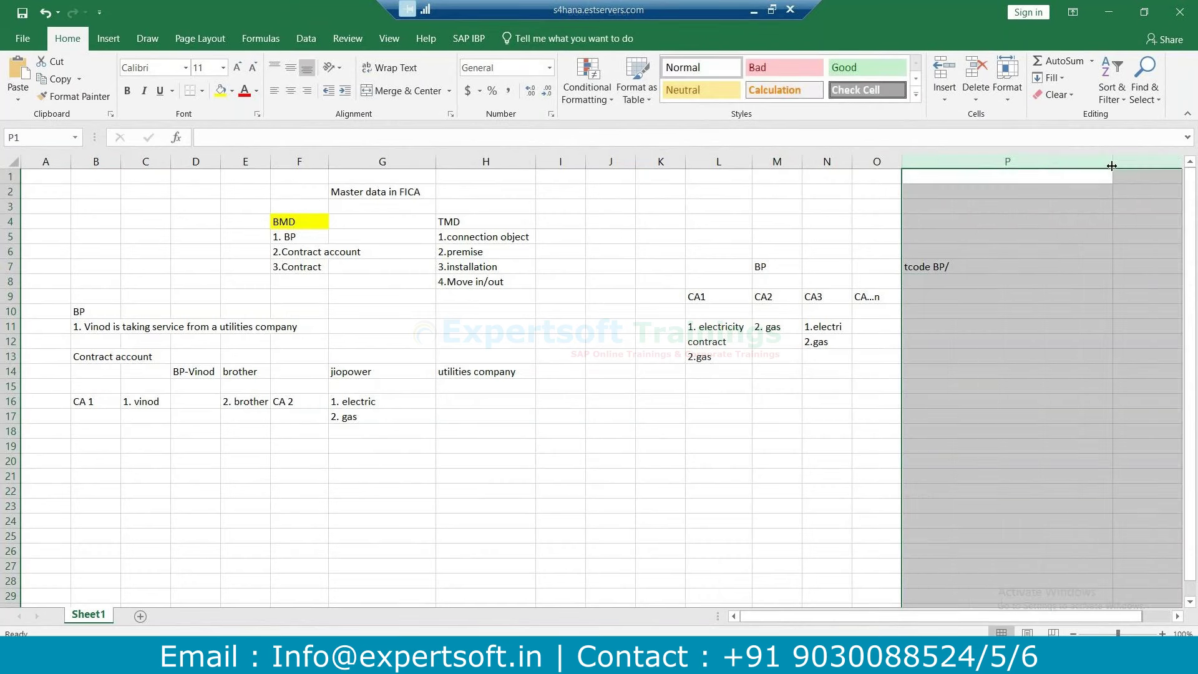
pyautogui.click(958, 263)
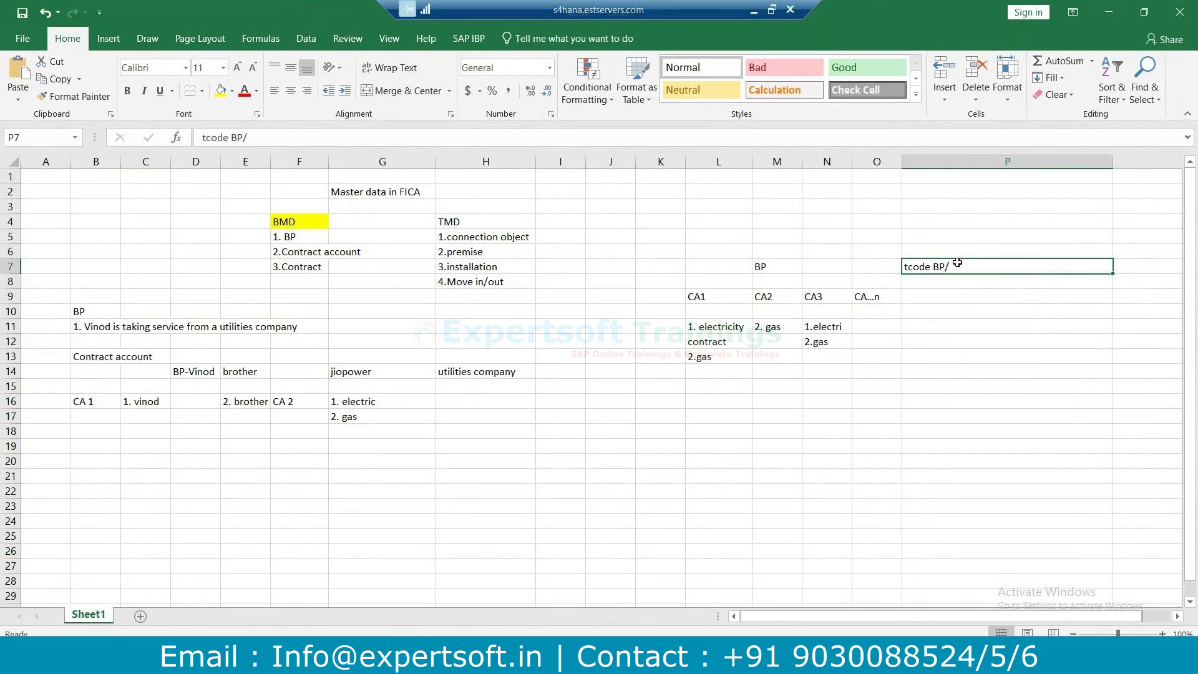
pyautogui.doubleClick(958, 262)
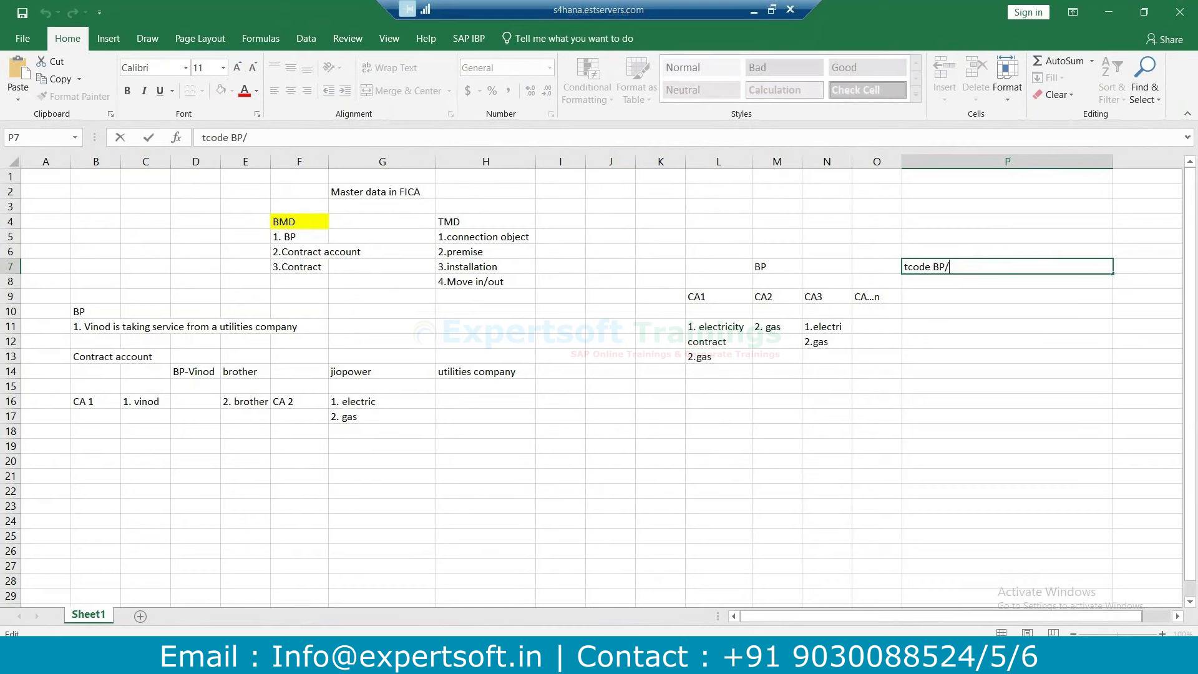
# Switch to the SAP session and open the Maintain Business Partner transaction with /nbp.
pyautogui.click(511, 656)
pyautogui.click(553, 599)
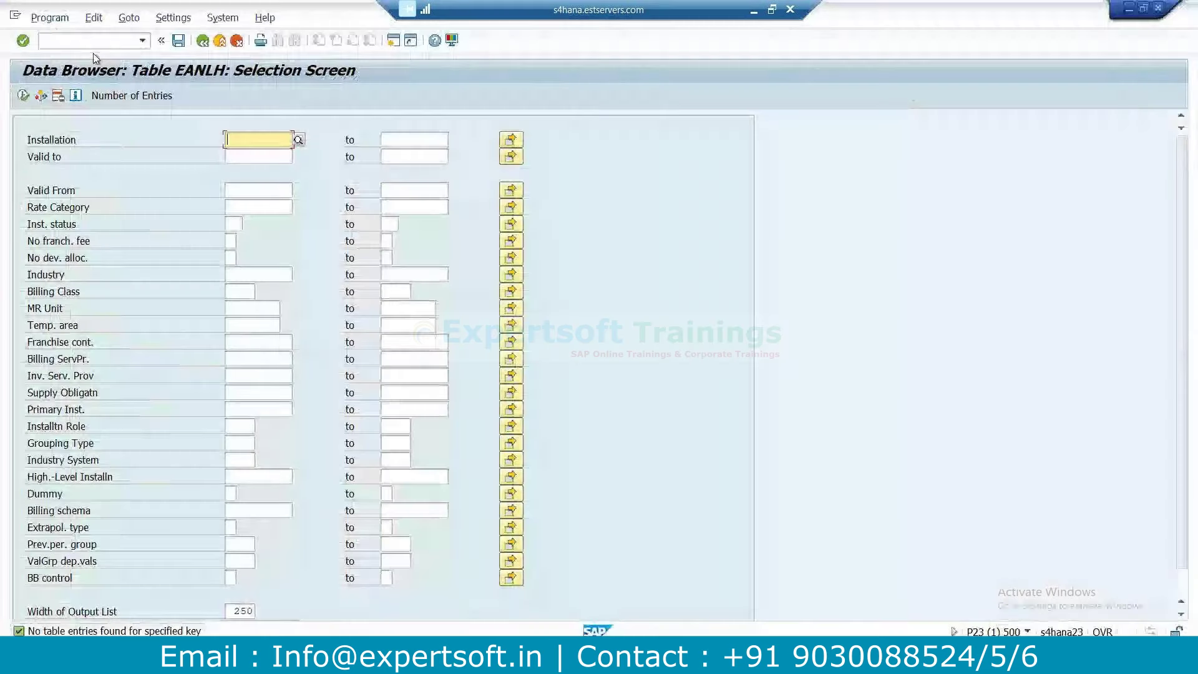
pyautogui.click(93, 44)
pyautogui.write('/nbp')
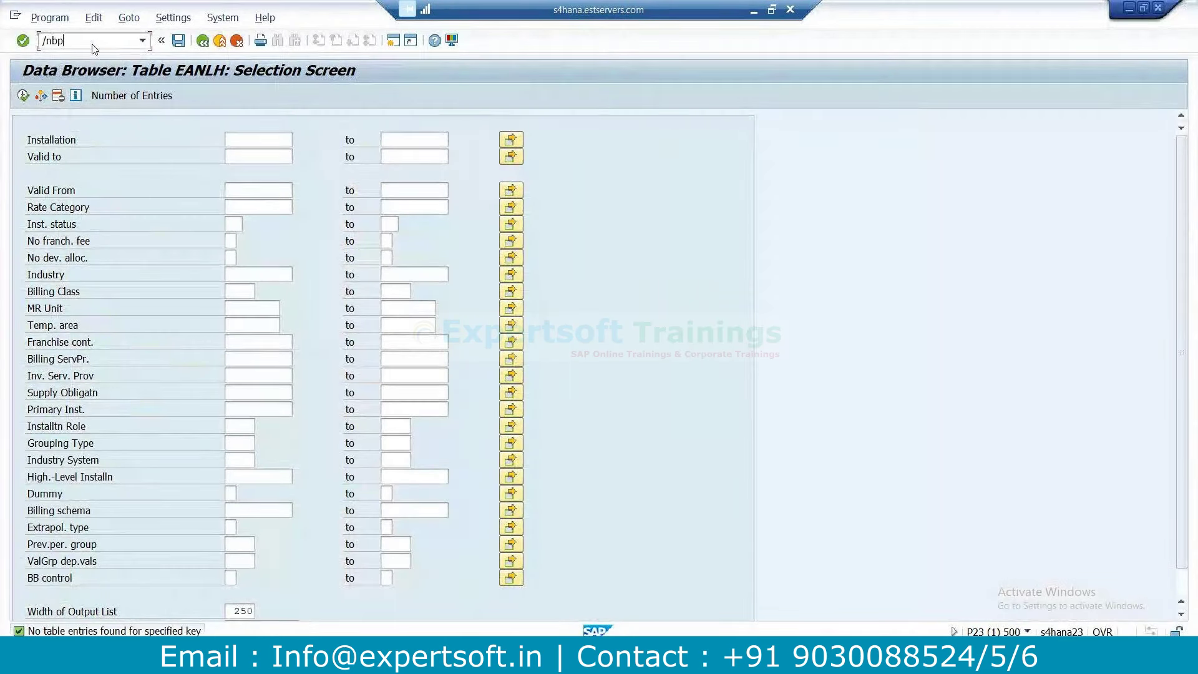
pyautogui.press('Return')
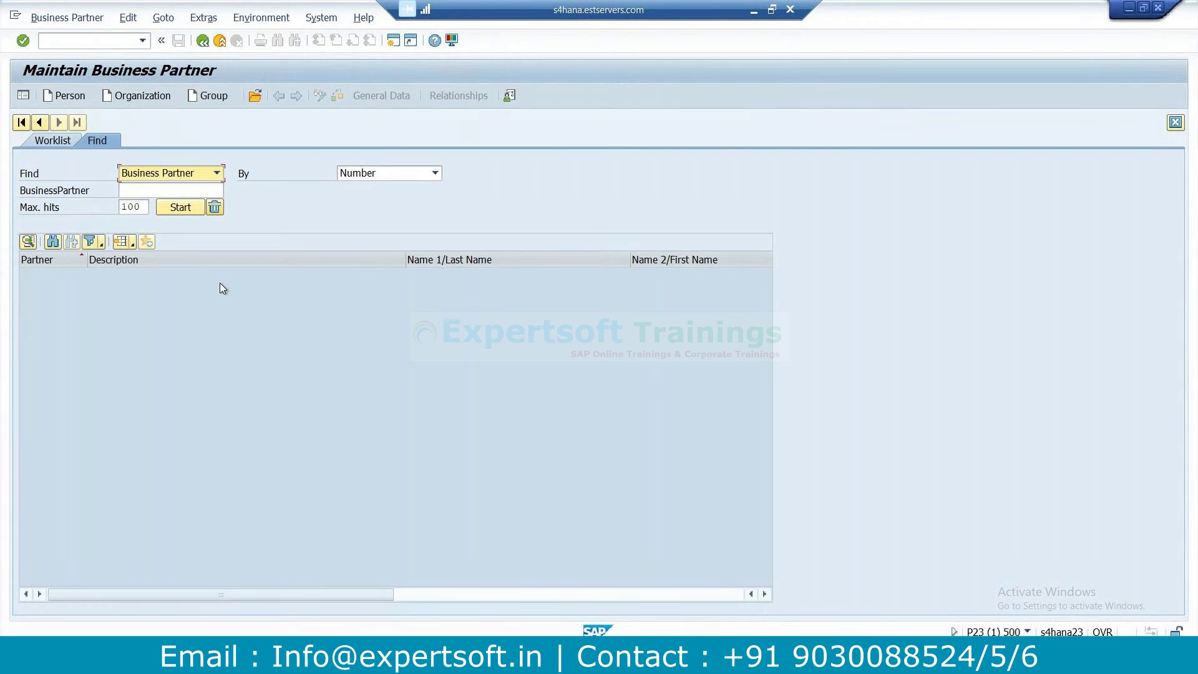
# Switch back to Excel and append "(fpp1/2/3)" to the tcode text in P7.
pyautogui.hotkey('alt', 'Tab')
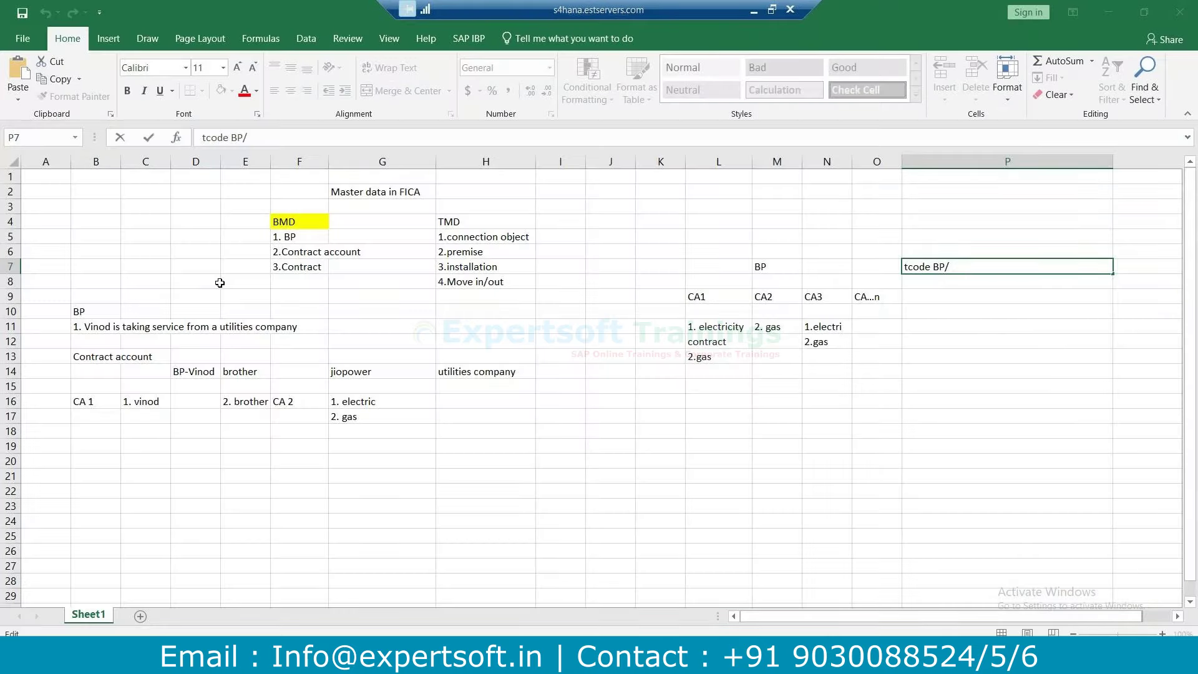
pyautogui.click(971, 268)
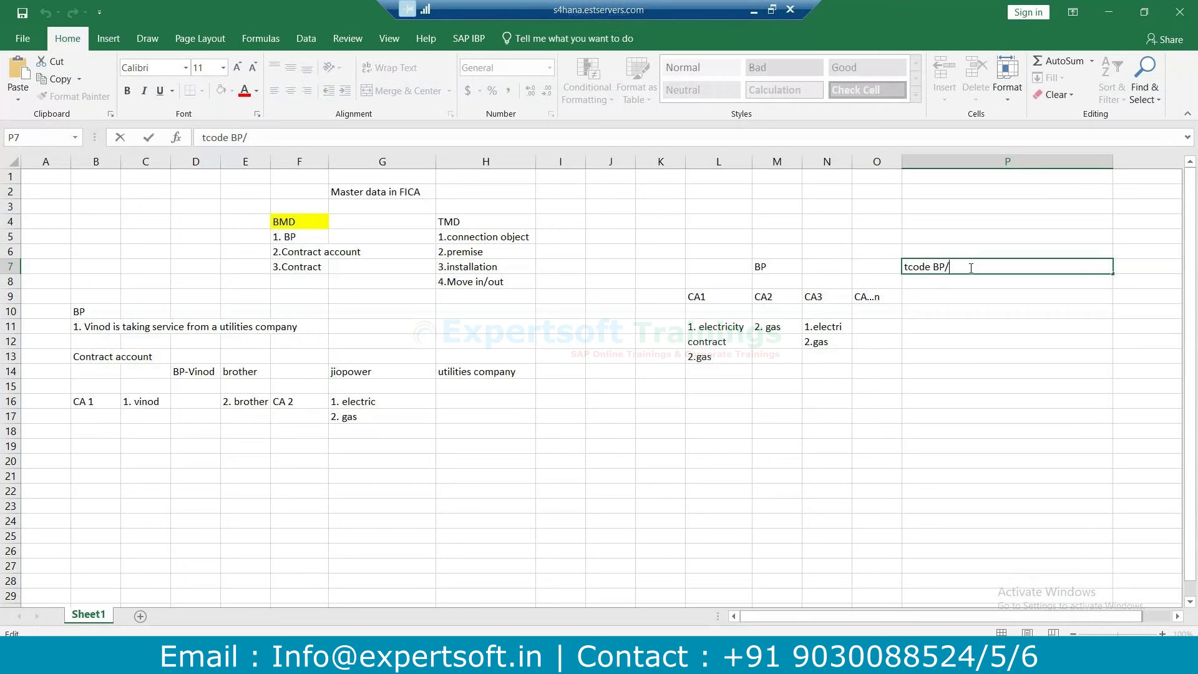
pyautogui.write('(fpp1/2/3)')
# Switch to the SAP Maintain Business Partner window and open the Data Browser in a new session with /ose16.
pyautogui.hotkey('alt', 'Tab')
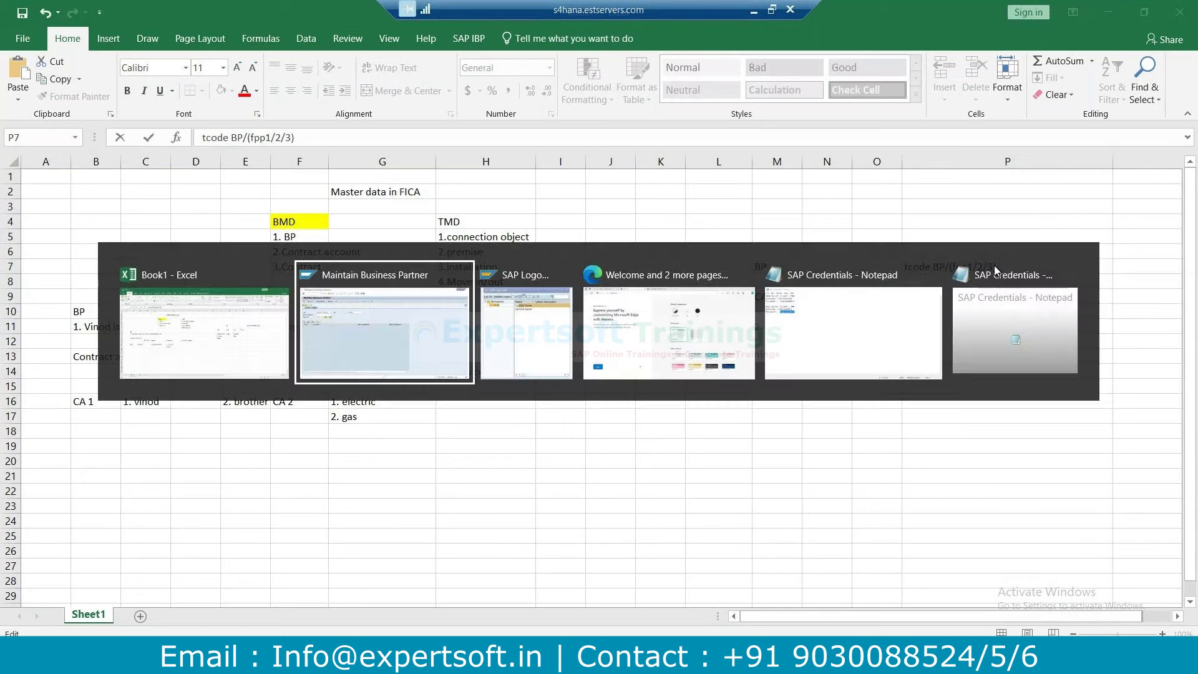
pyautogui.click(179, 192)
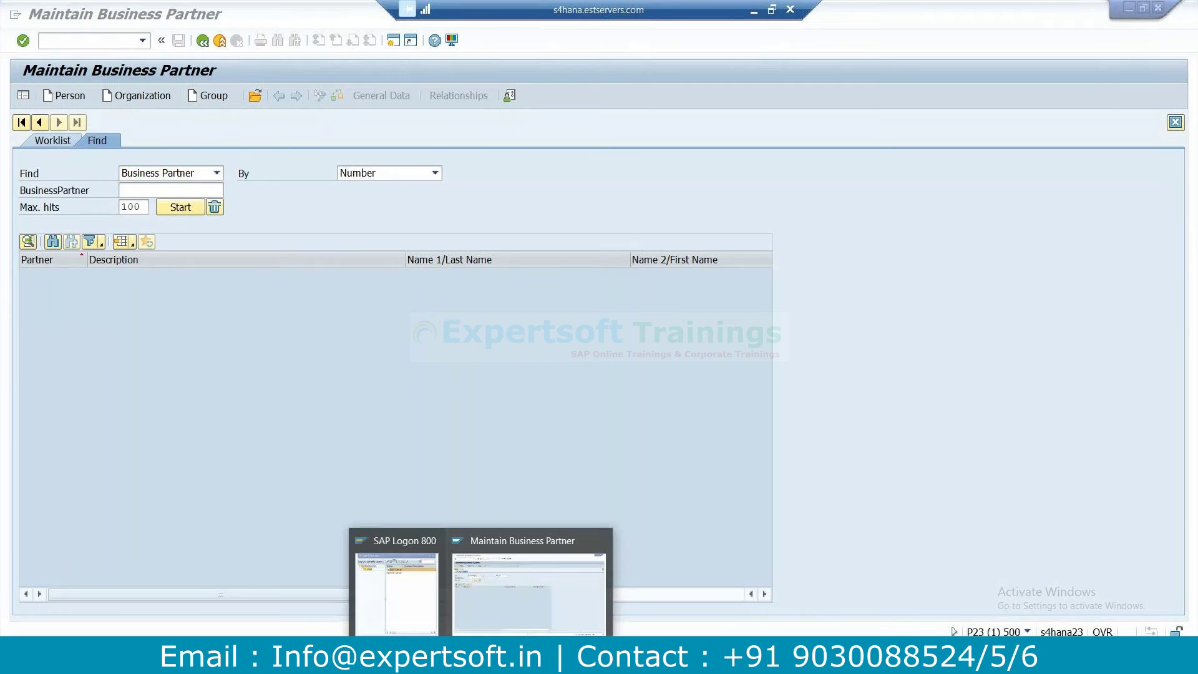
pyautogui.click(516, 607)
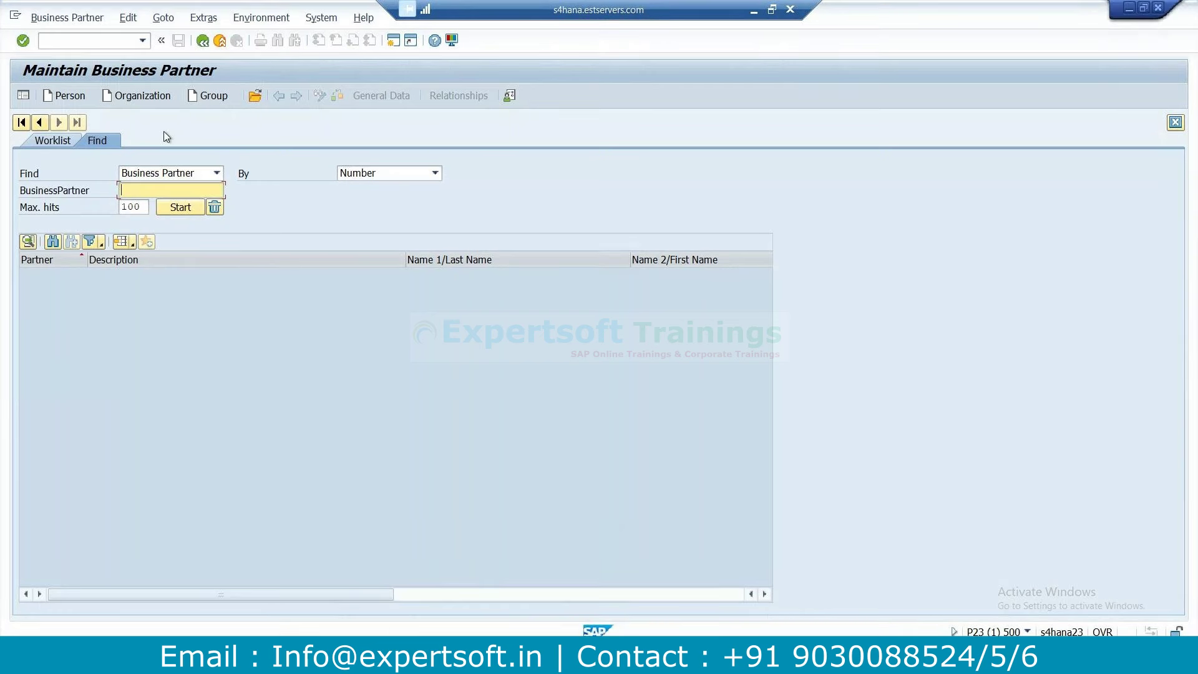
pyautogui.click(51, 42)
pyautogui.write('/ose16')
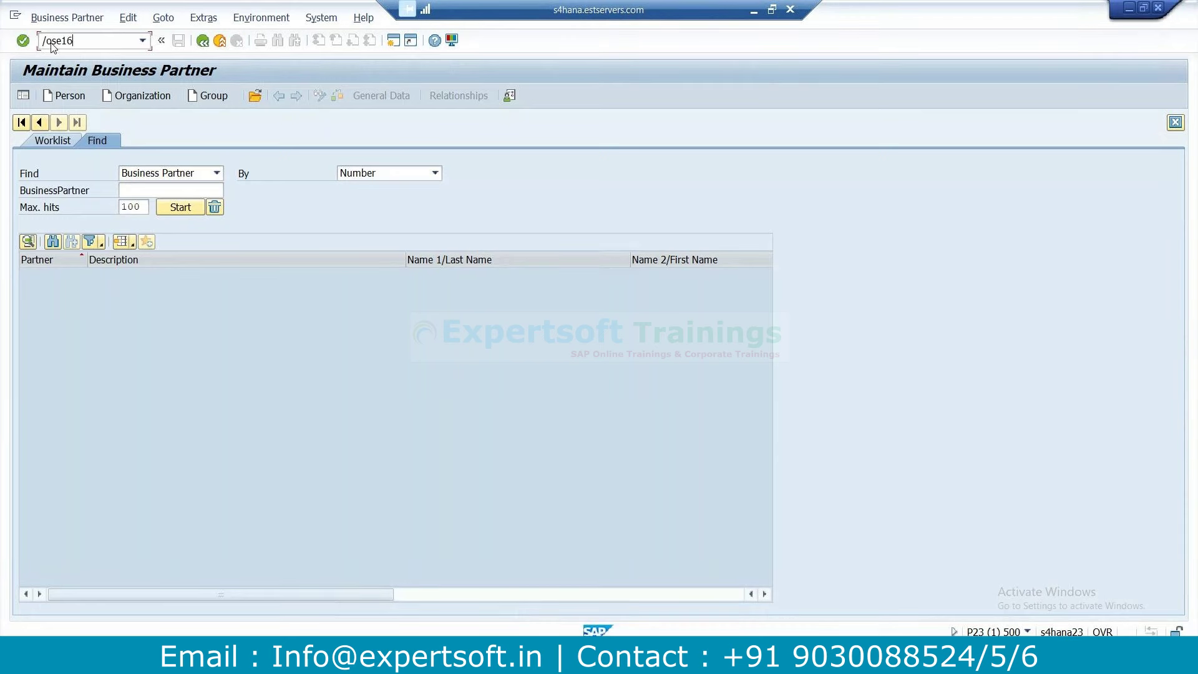
pyautogui.press('Return')
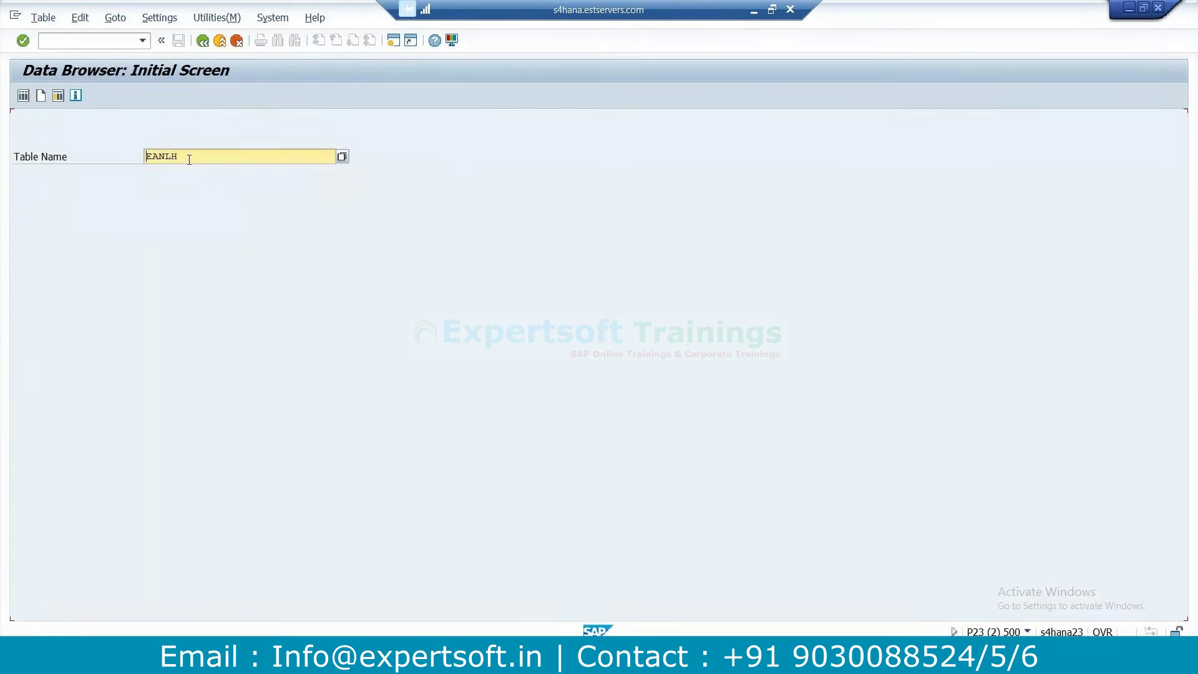
# Replace the table name with FKKVKP in the Data Browser and open the table's field selection.
pyautogui.moveTo(187, 157); pyautogui.dragTo(138, 171)
pyautogui.press('BackSpace')
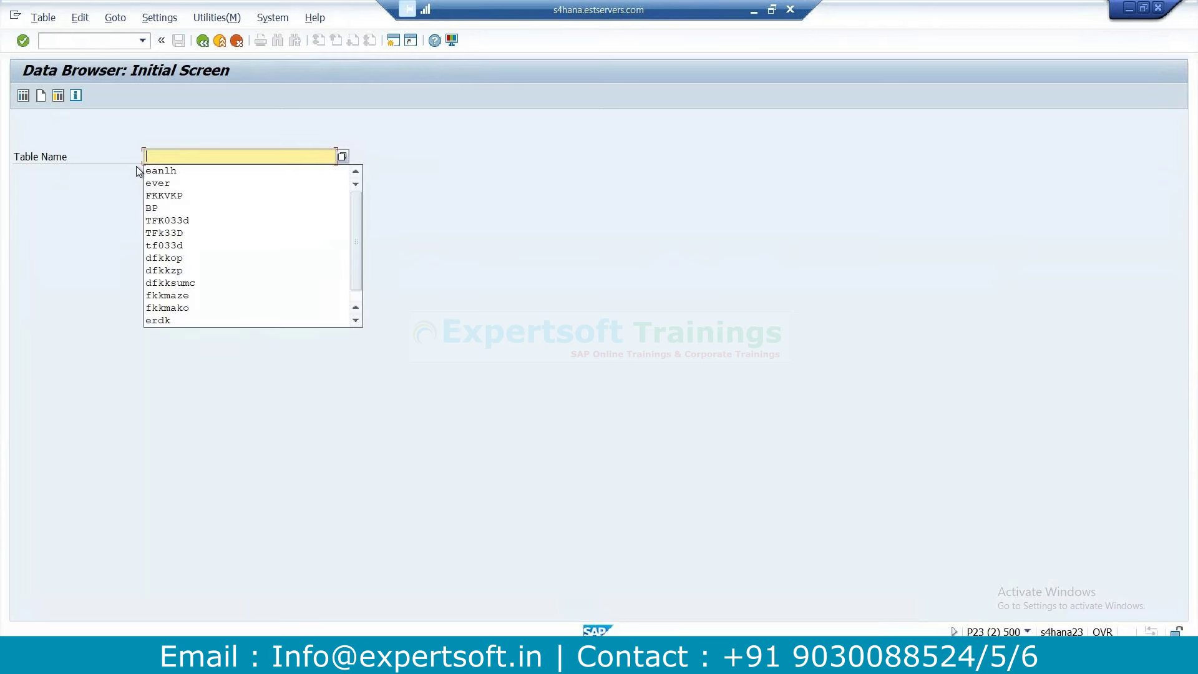
pyautogui.click(162, 196)
pyautogui.press('Return')
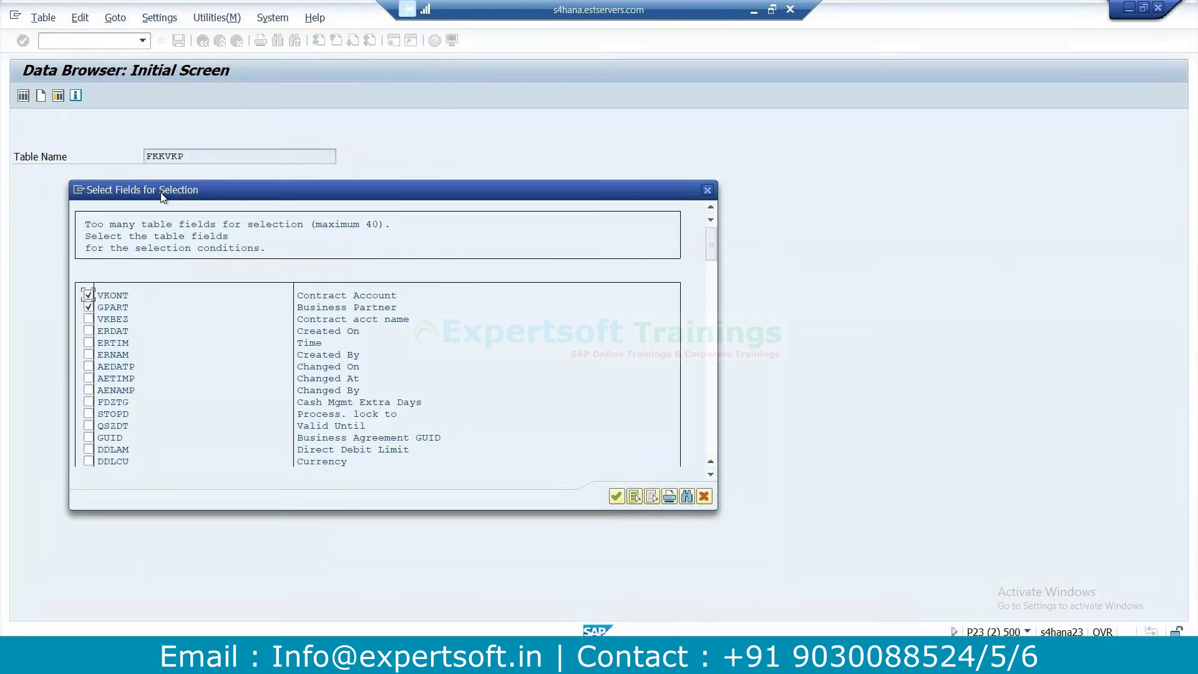
# List all FKKVKP entries with the preselected contract account and business partner fields, and select the business partner of the Contract 2022 entry.
pyautogui.click(617, 497)
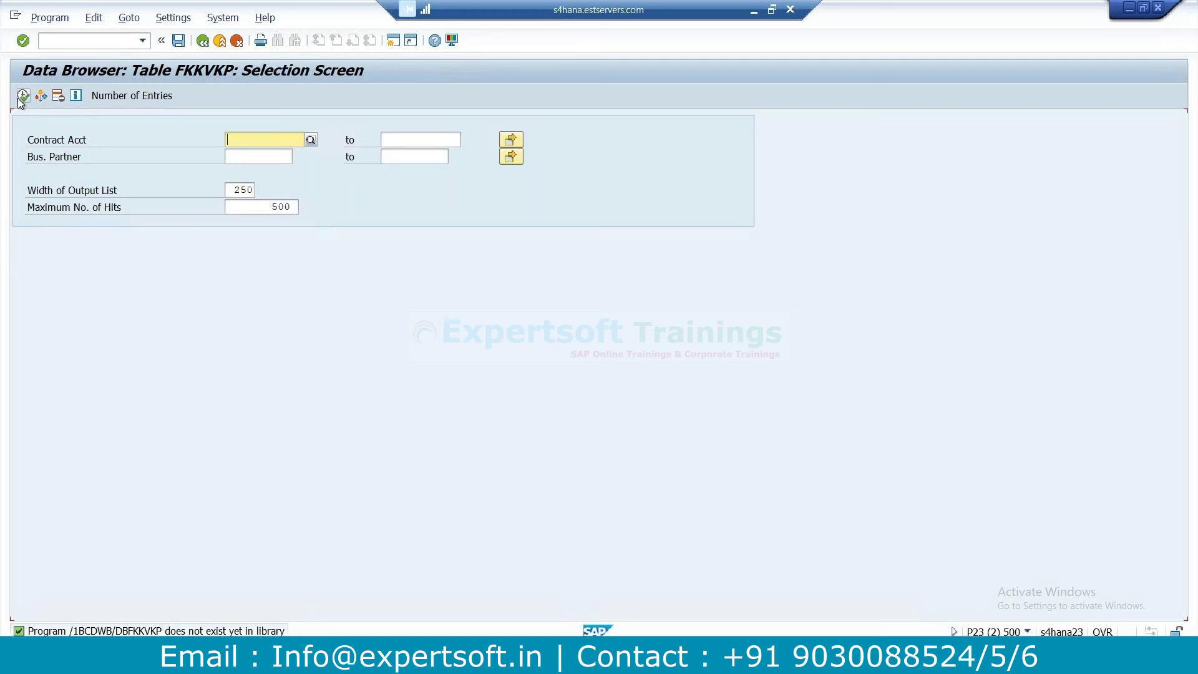
pyautogui.click(20, 98)
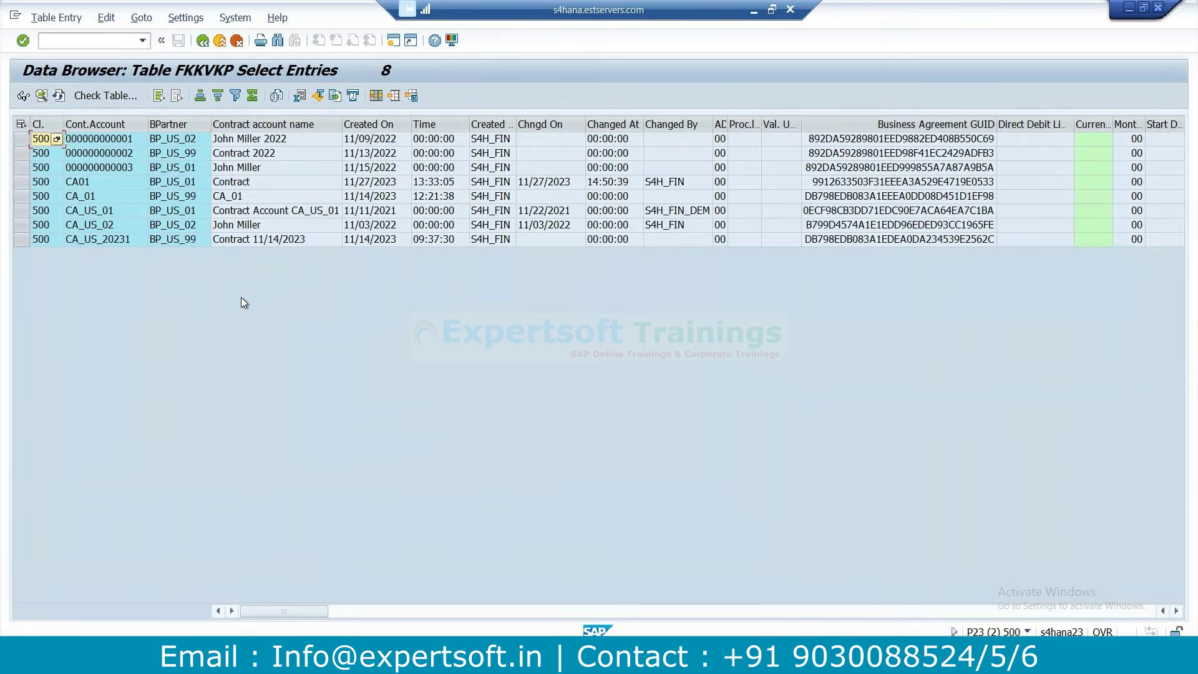
pyautogui.click(181, 156)
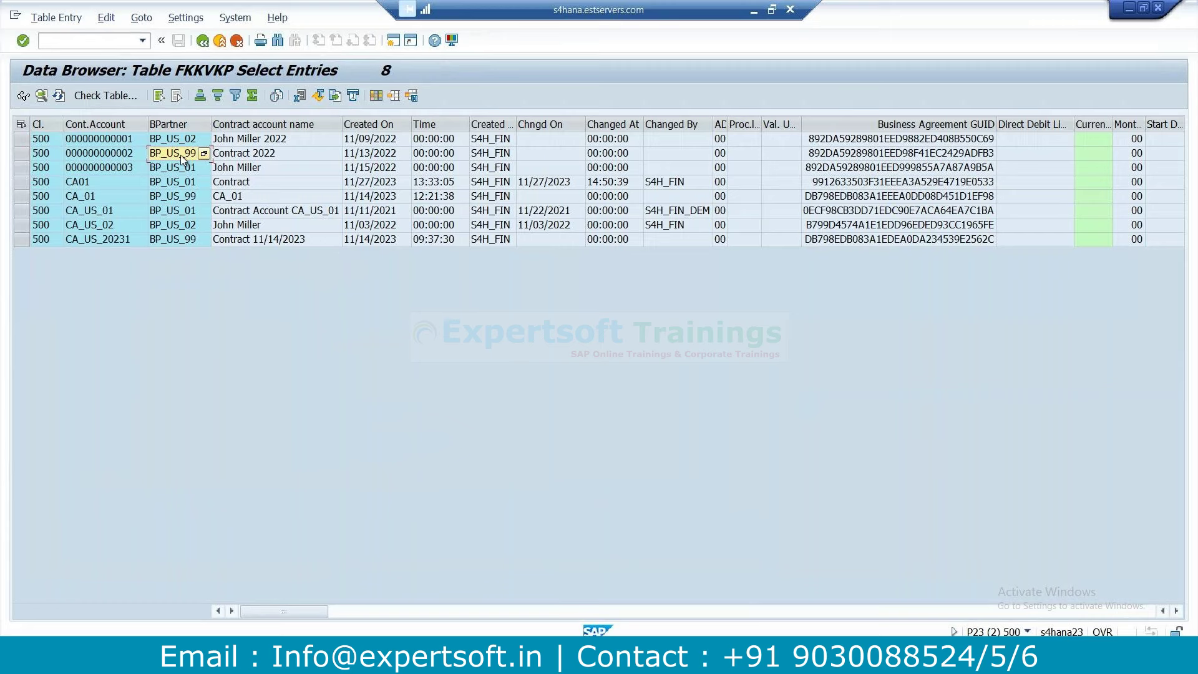
pyautogui.click(181, 159)
# Switch to the Maintain Business Partner session, find the business partner number from the Contract 2022 entry, and open its record.
pyautogui.hotkey('alt', 'Tab')
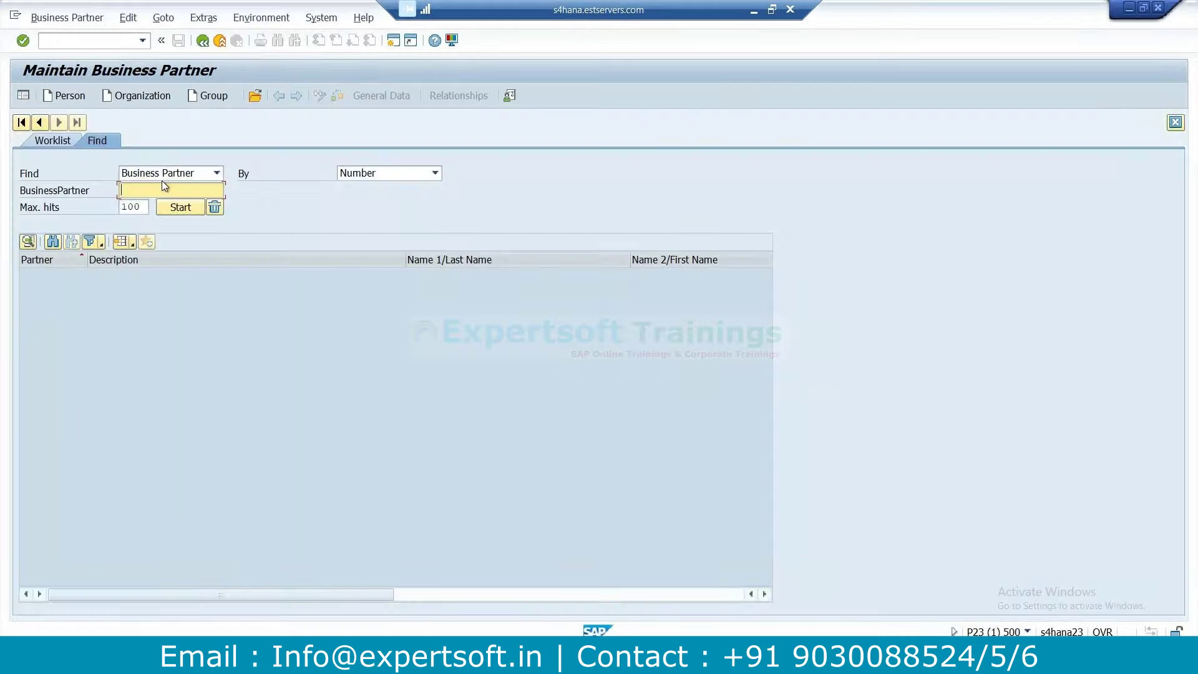
pyautogui.write('BP_US_99')
pyautogui.click(185, 205)
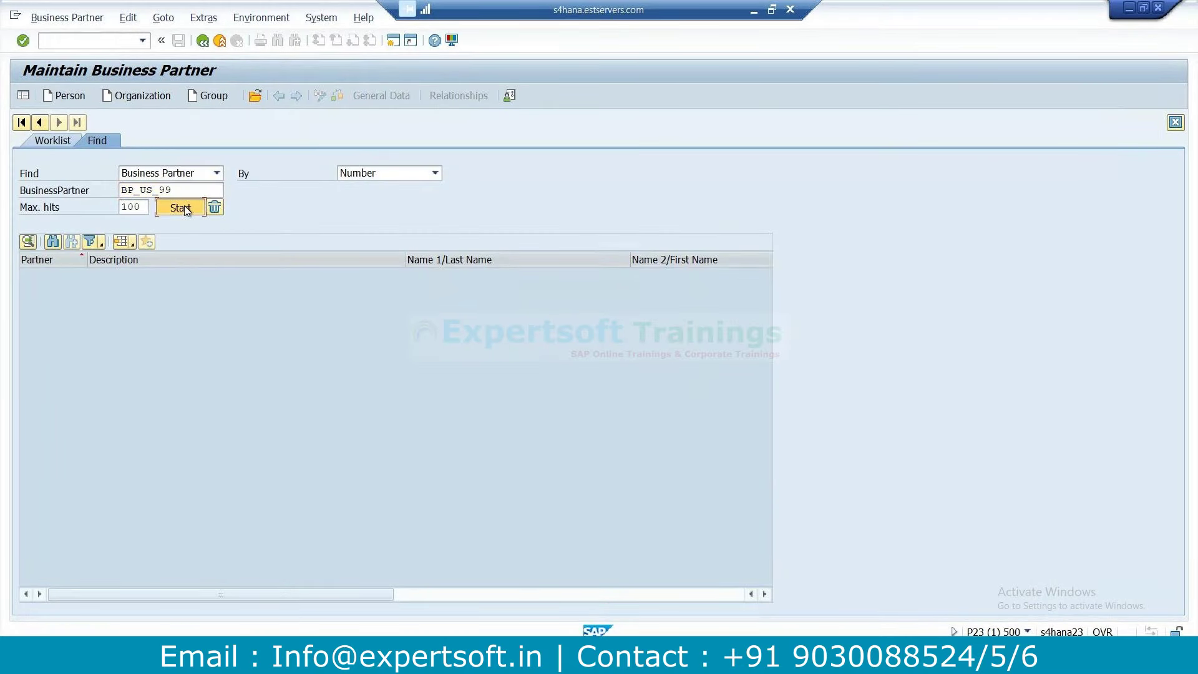
pyautogui.doubleClick(201, 276)
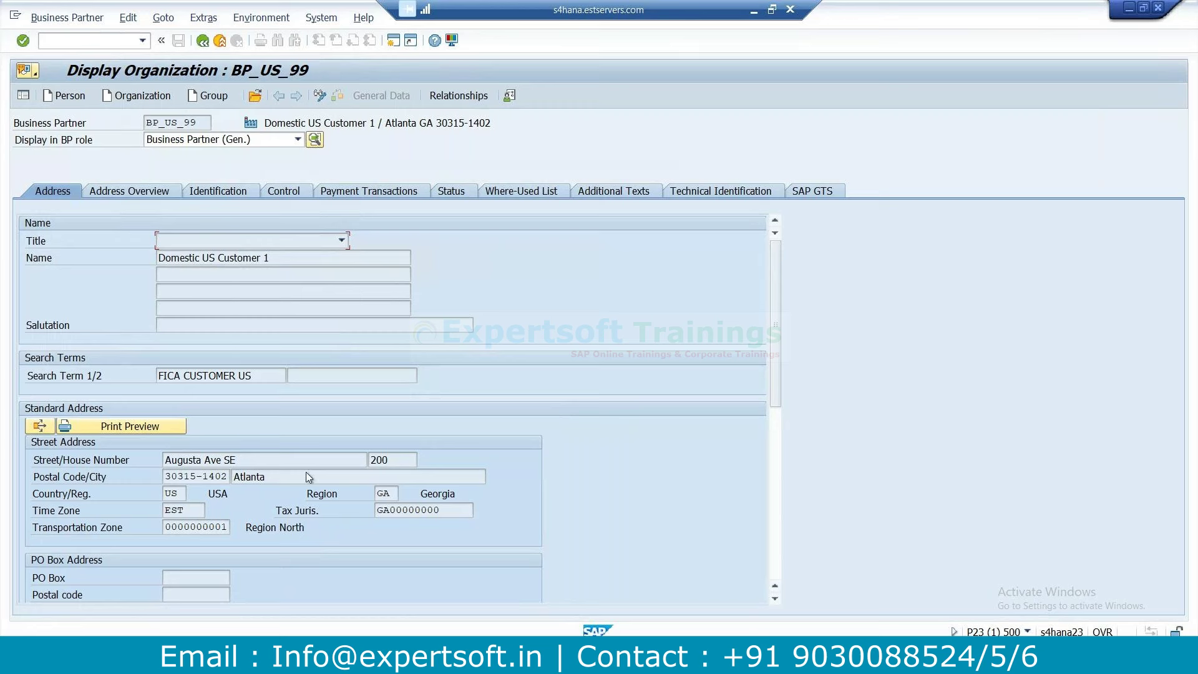
# Examine the business partner's address data, including the address validity dates and the communication sections.
pyautogui.scroll(-5, 305, 510)
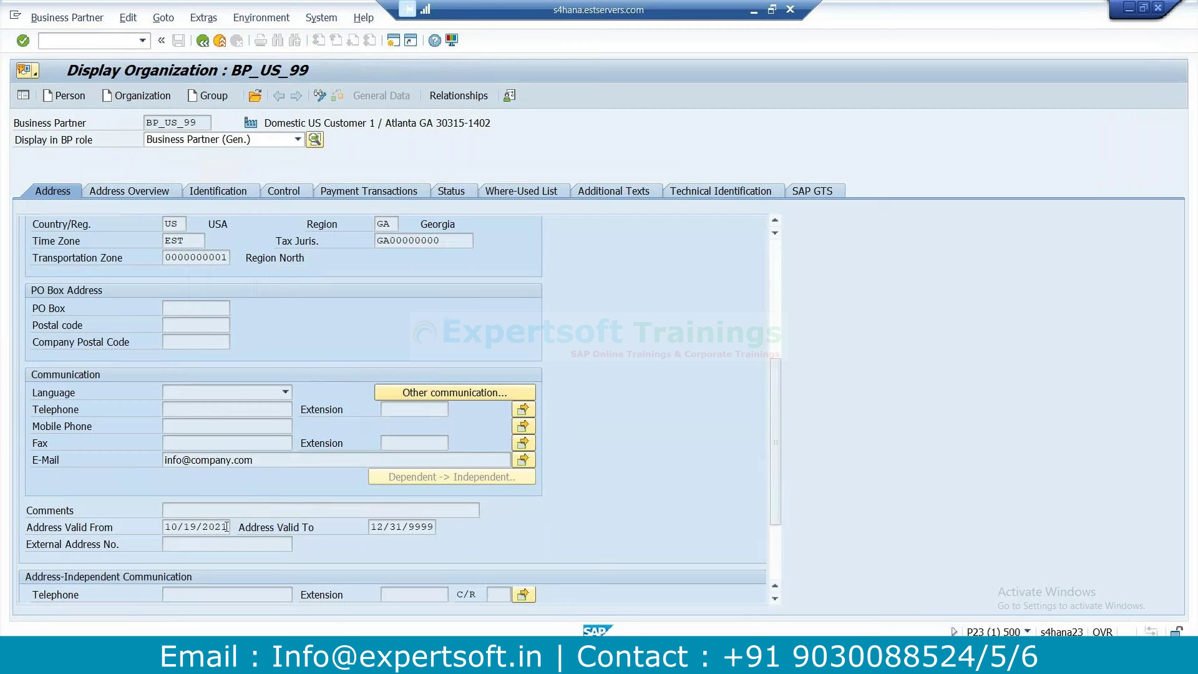
pyautogui.click(436, 524)
pyautogui.moveTo(435, 524); pyautogui.dragTo(372, 528)
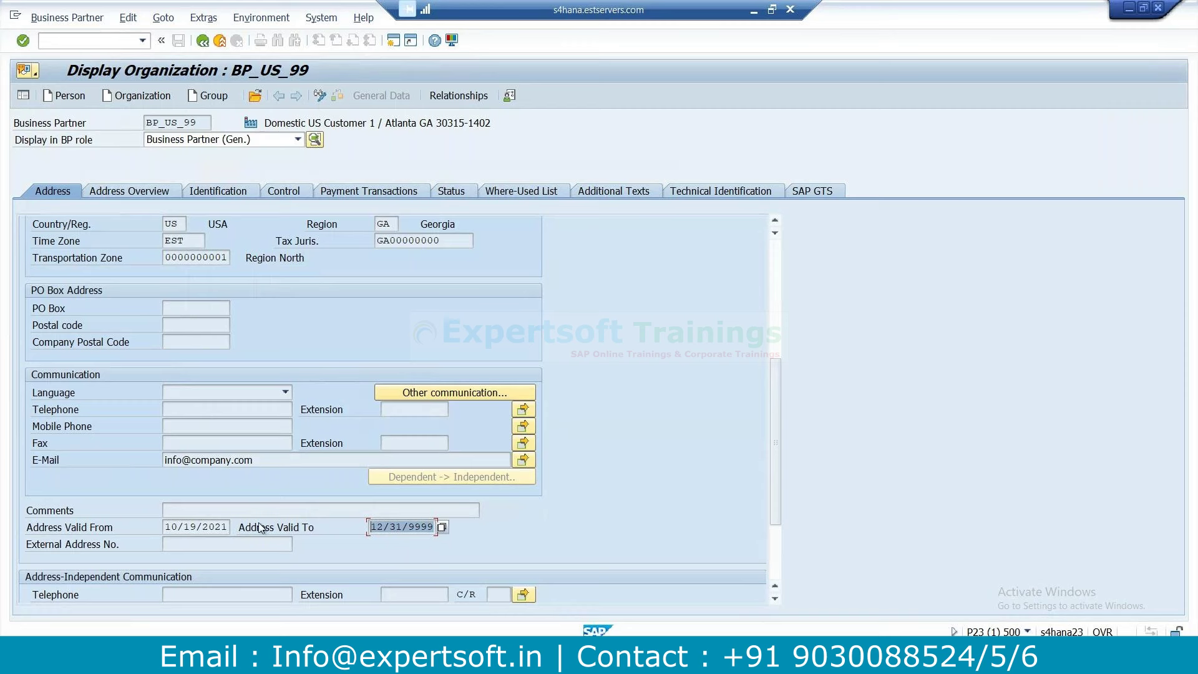
pyautogui.doubleClick(228, 527)
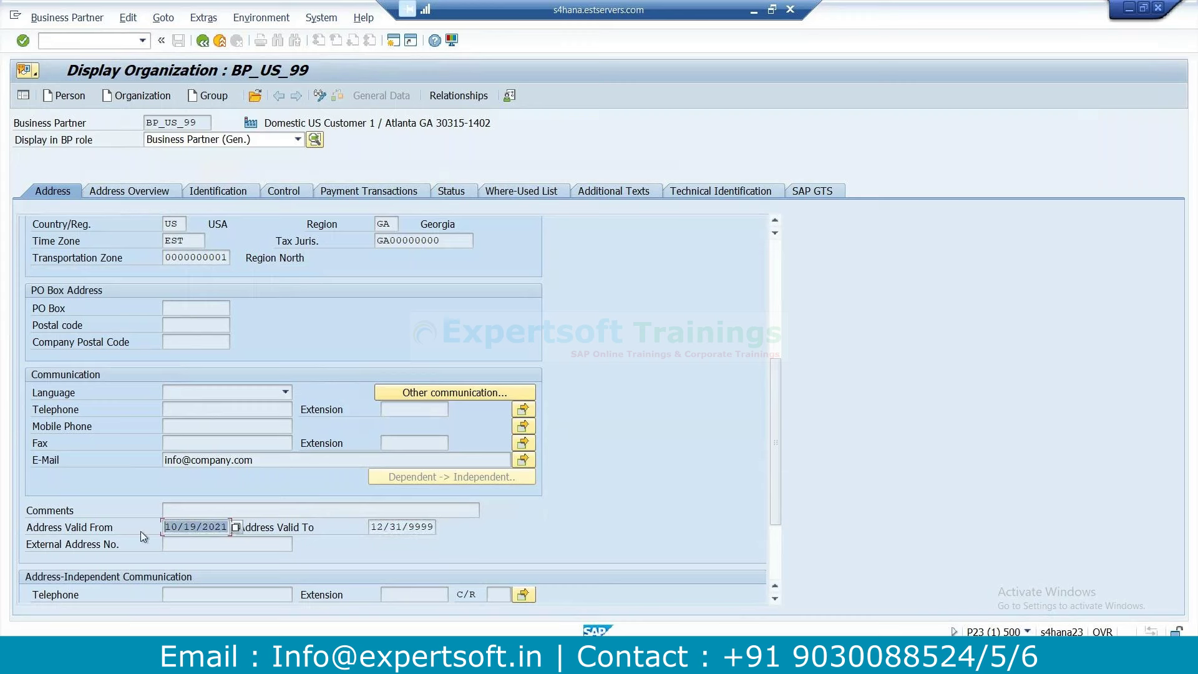
pyautogui.click(433, 527)
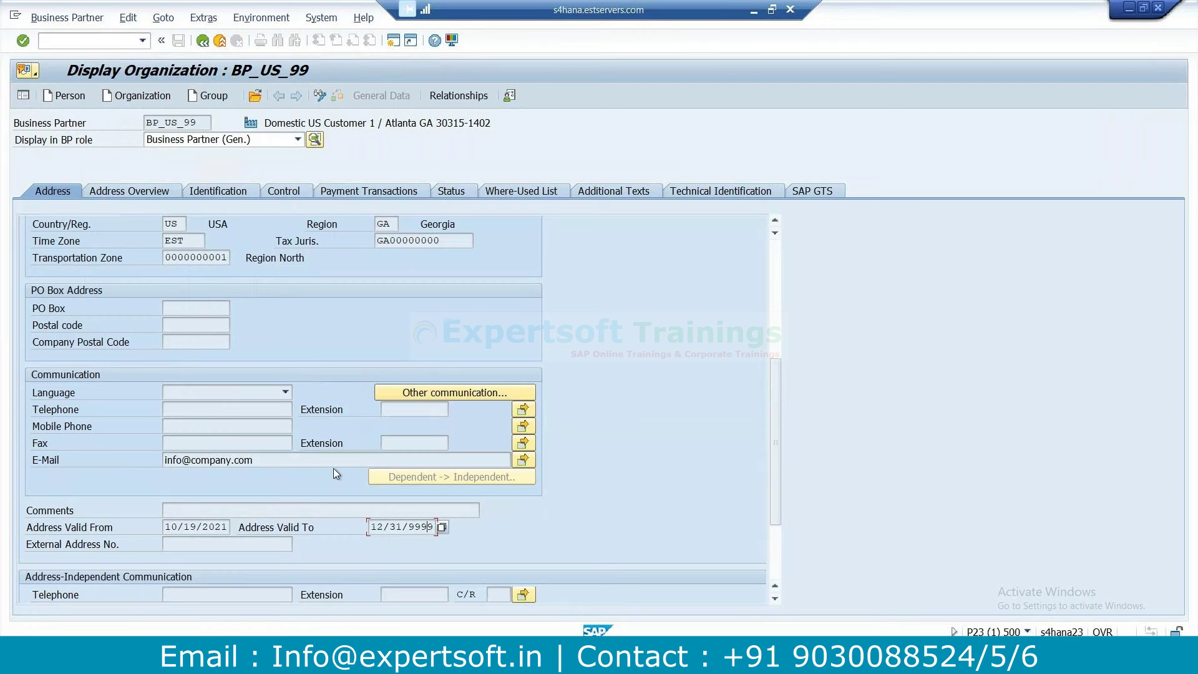
pyautogui.scroll(5, 333, 474)
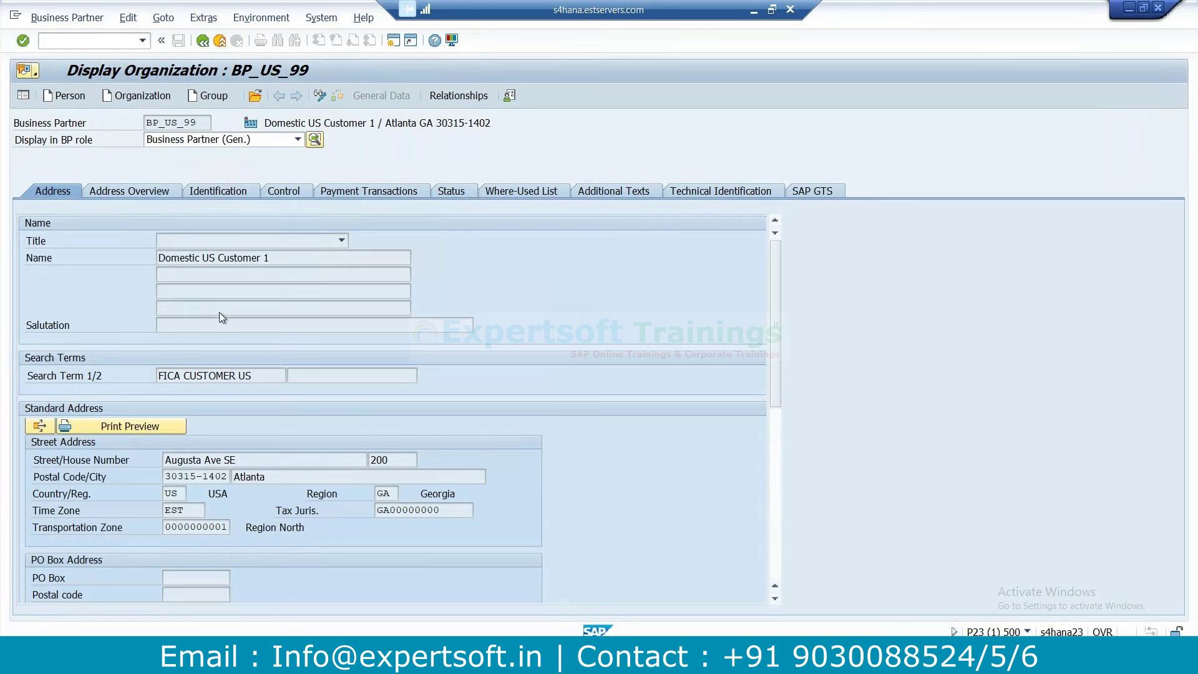
pyautogui.scroll(-3, 252, 444)
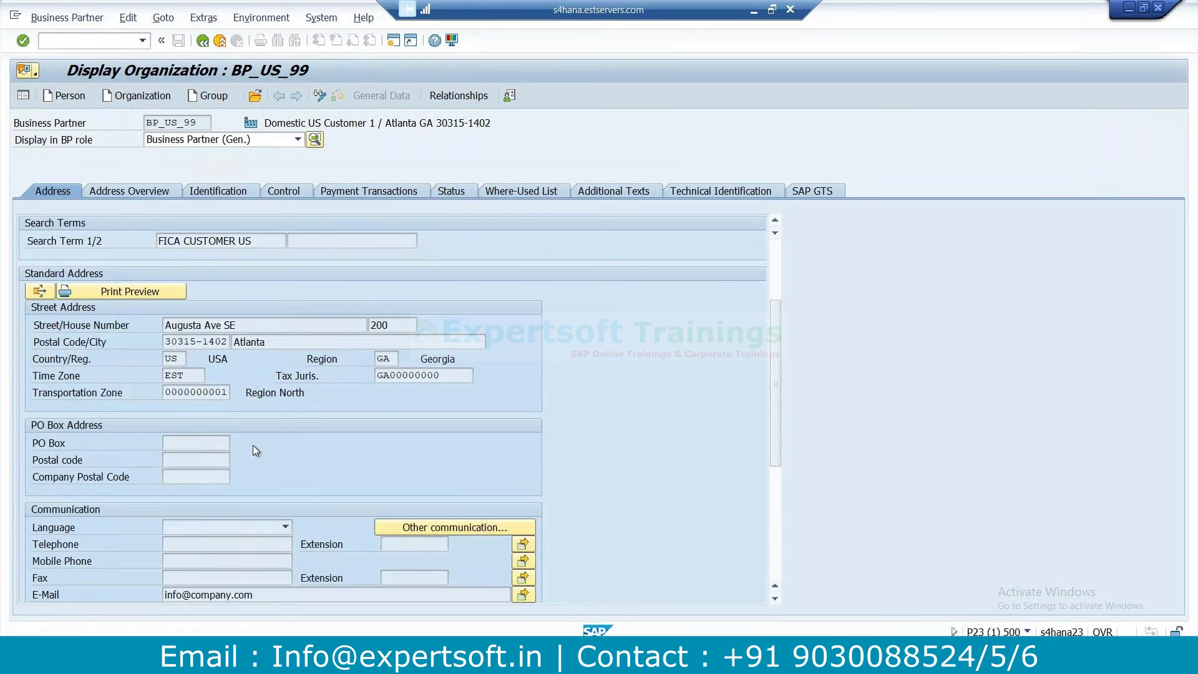
pyautogui.scroll(-2, 283, 444)
pyautogui.scroll(-1, 283, 444)
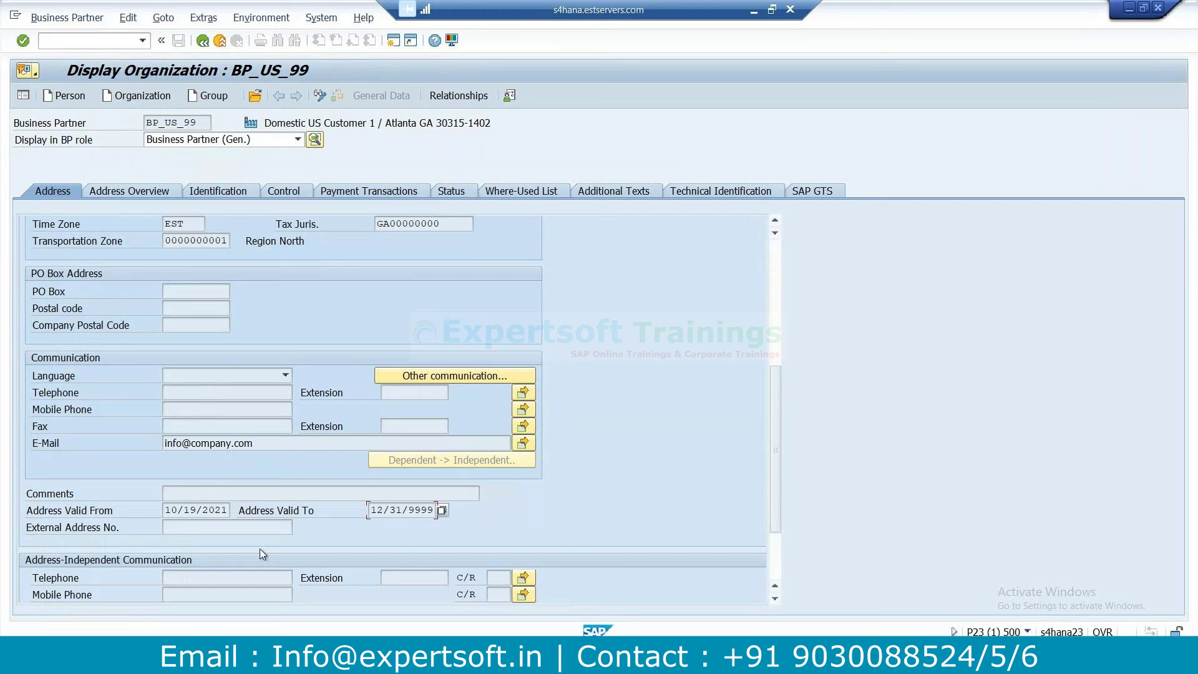
pyautogui.scroll(-2, 260, 555)
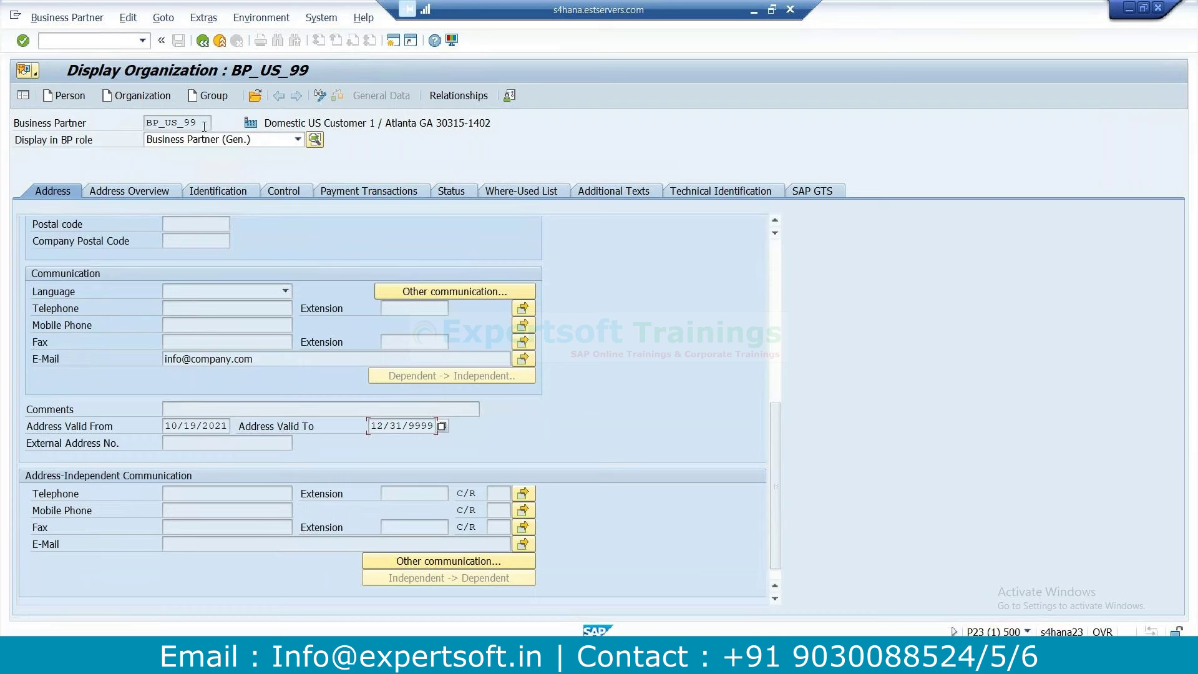
# Show the partner's address overview, view the details of its listed US address, and close them.
pyautogui.click(133, 192)
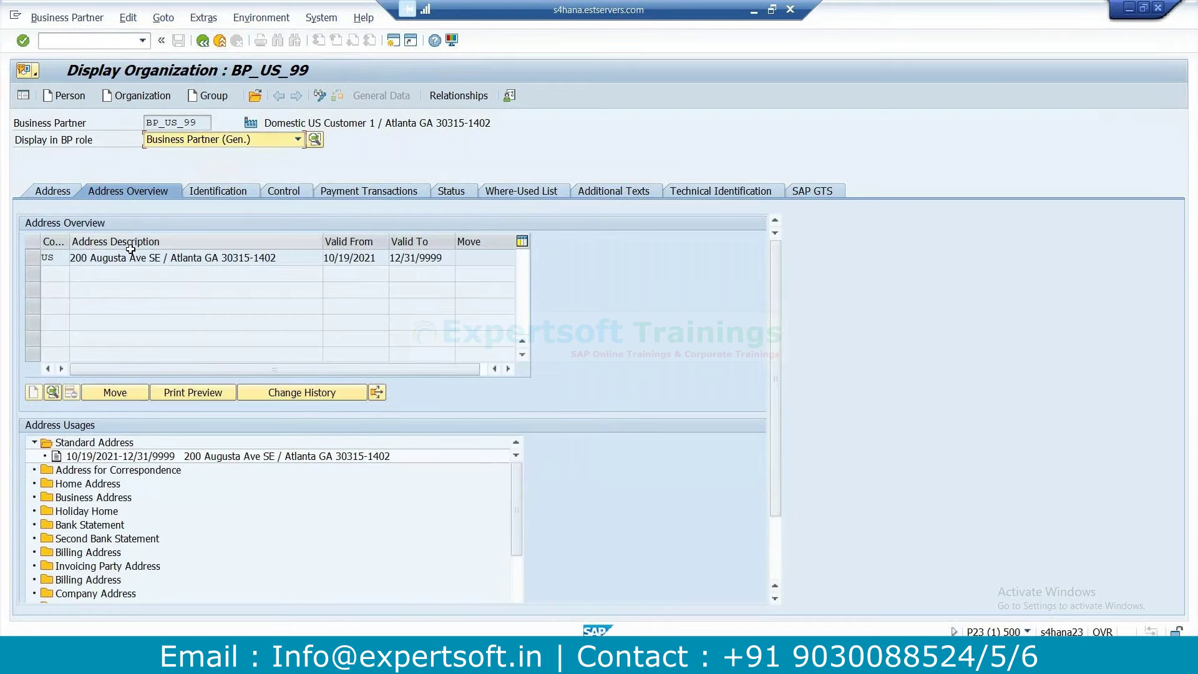
pyautogui.doubleClick(126, 259)
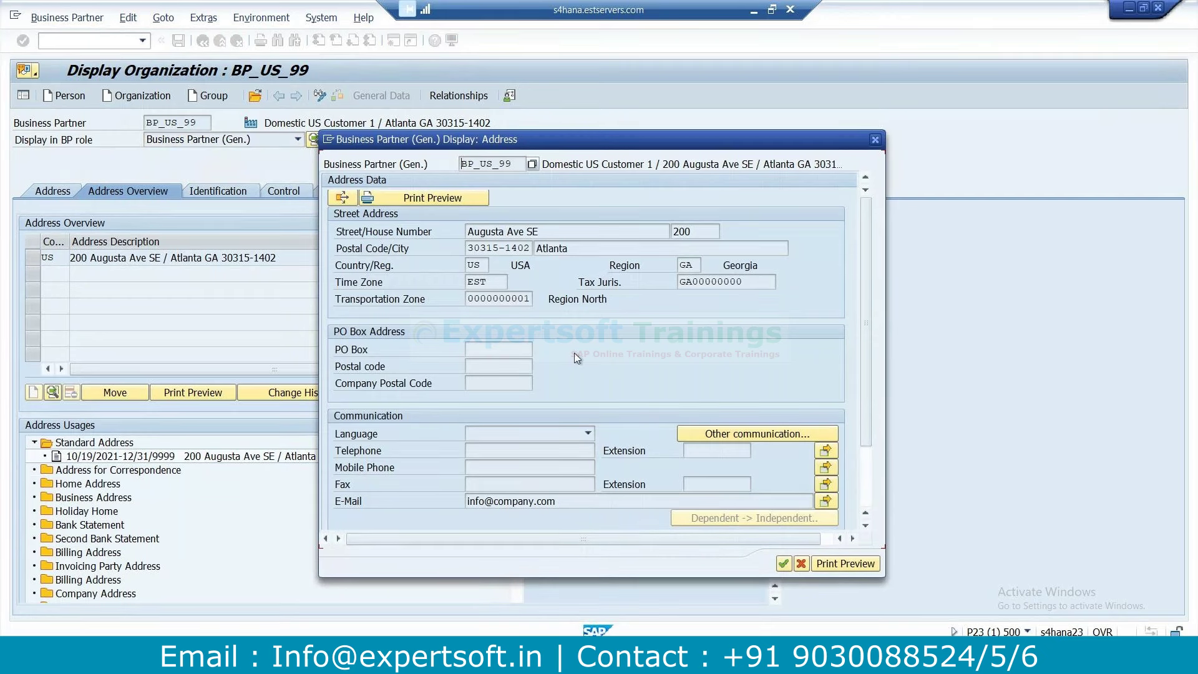
pyautogui.click(876, 140)
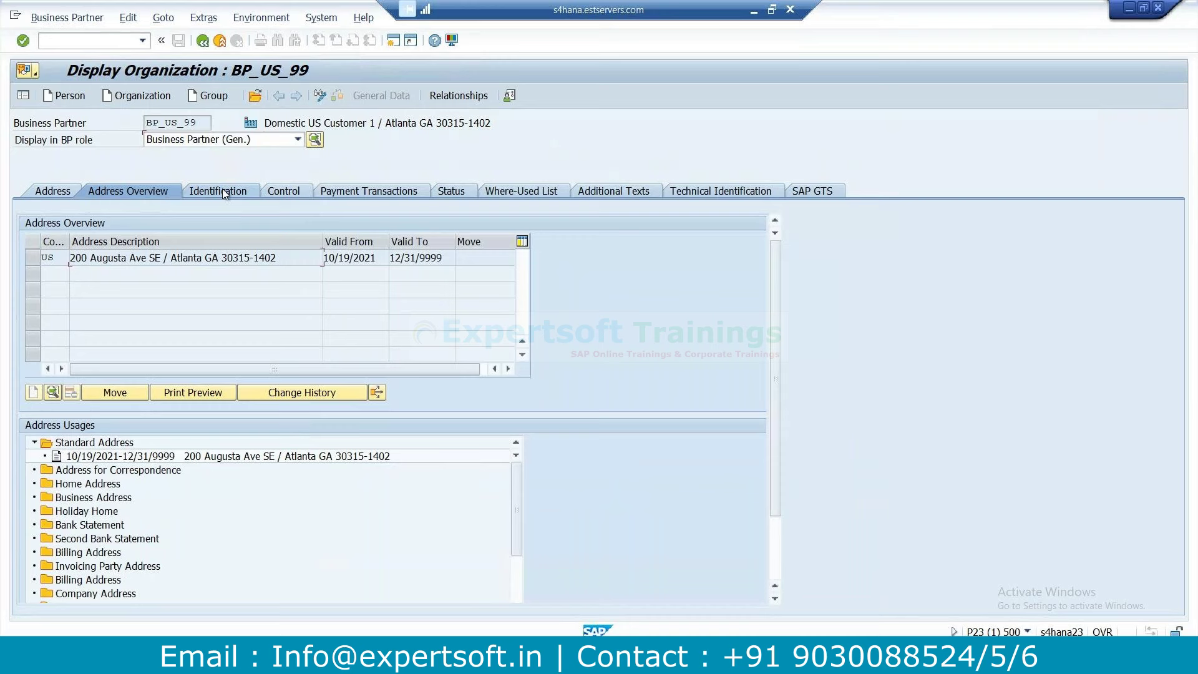
# Show the partner's identification data and browse the available ID types for identification numbers without choosing one.
pyautogui.click(223, 192)
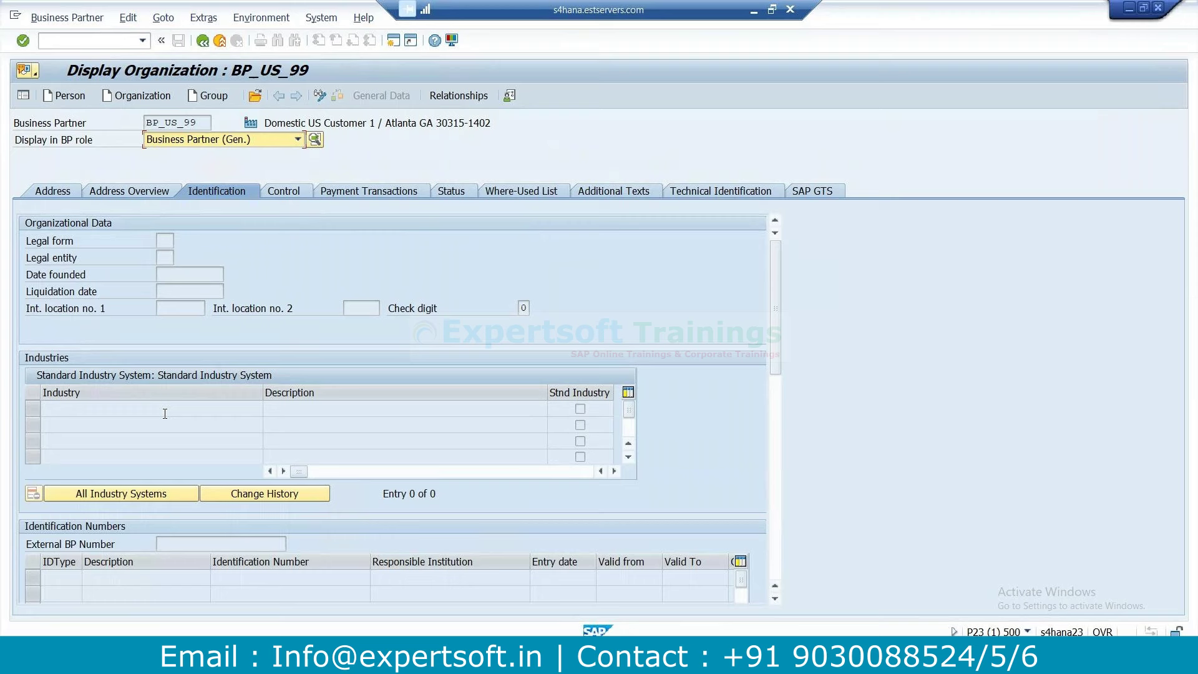
pyautogui.click(31, 415)
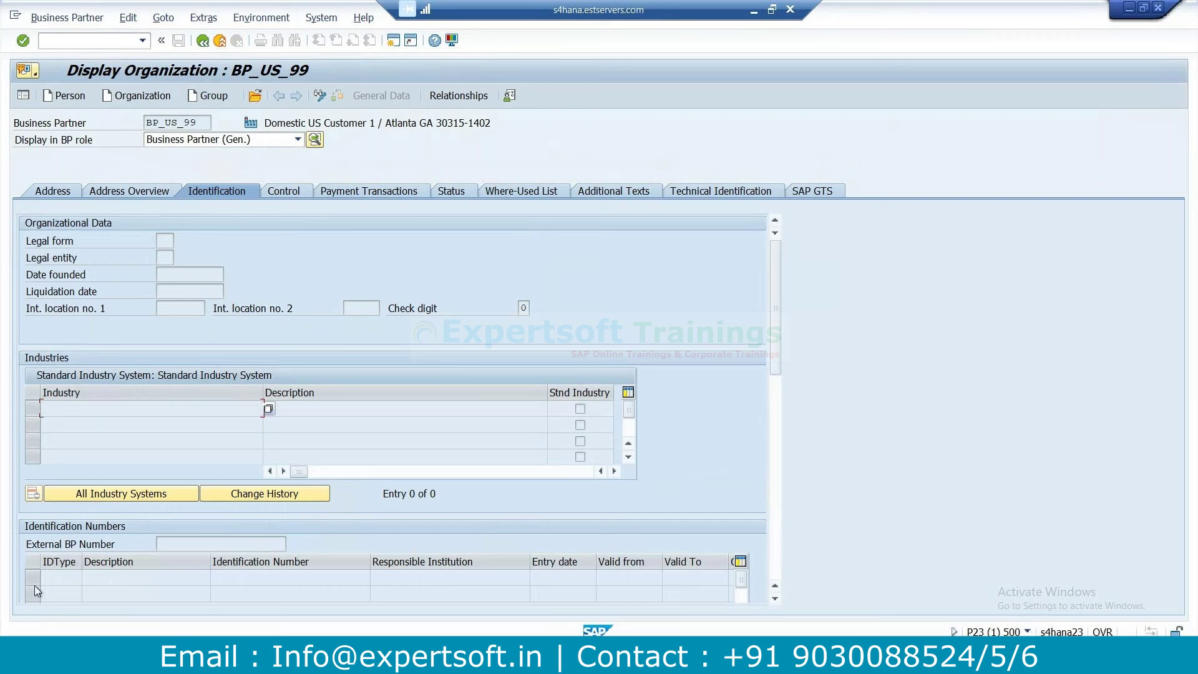
pyautogui.click(54, 580)
pyautogui.click(87, 578)
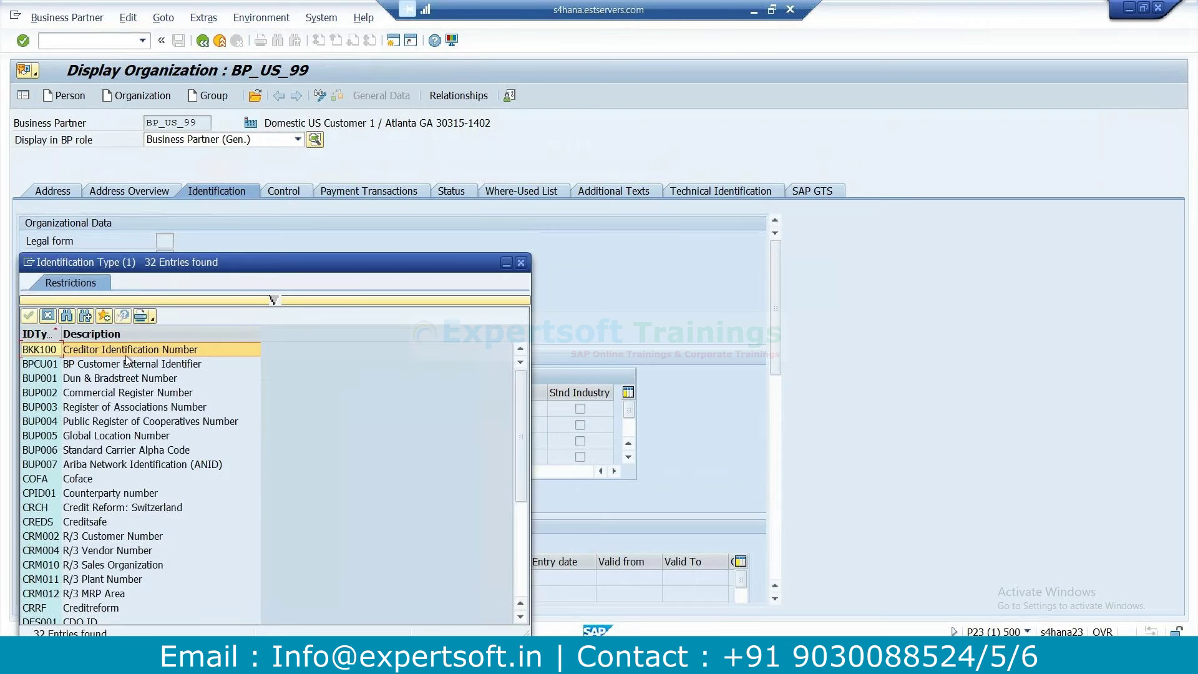
pyautogui.scroll(-5, 126, 471)
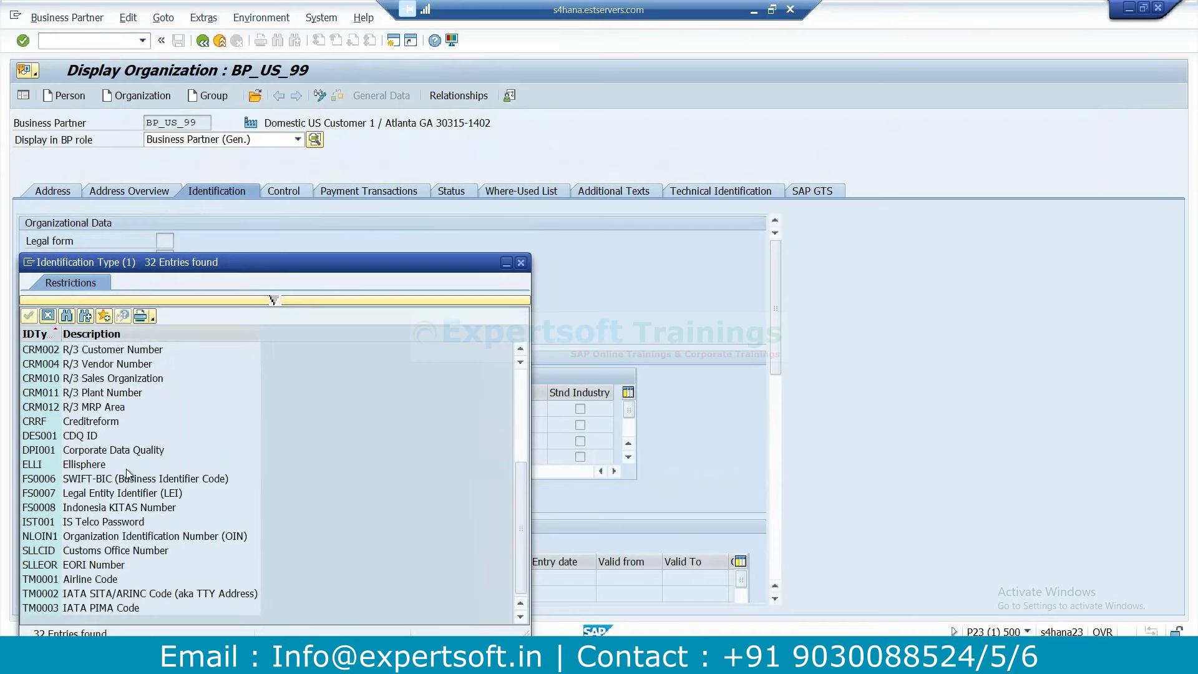
pyautogui.scroll(5, 126, 471)
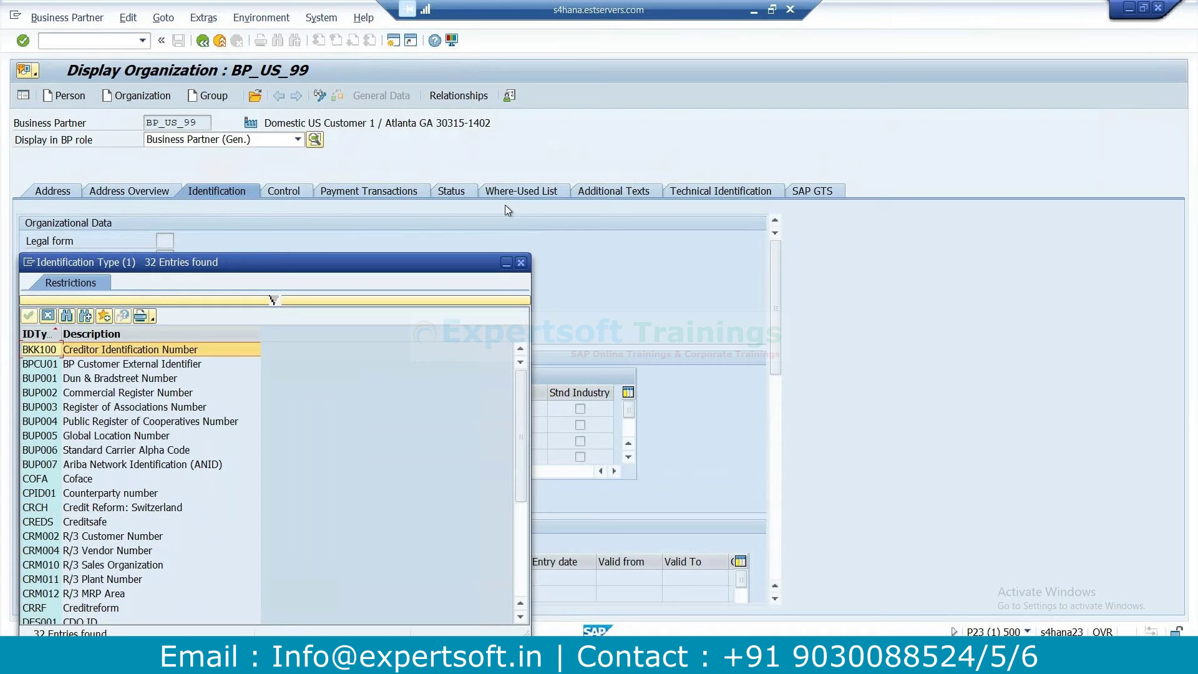
pyautogui.click(521, 262)
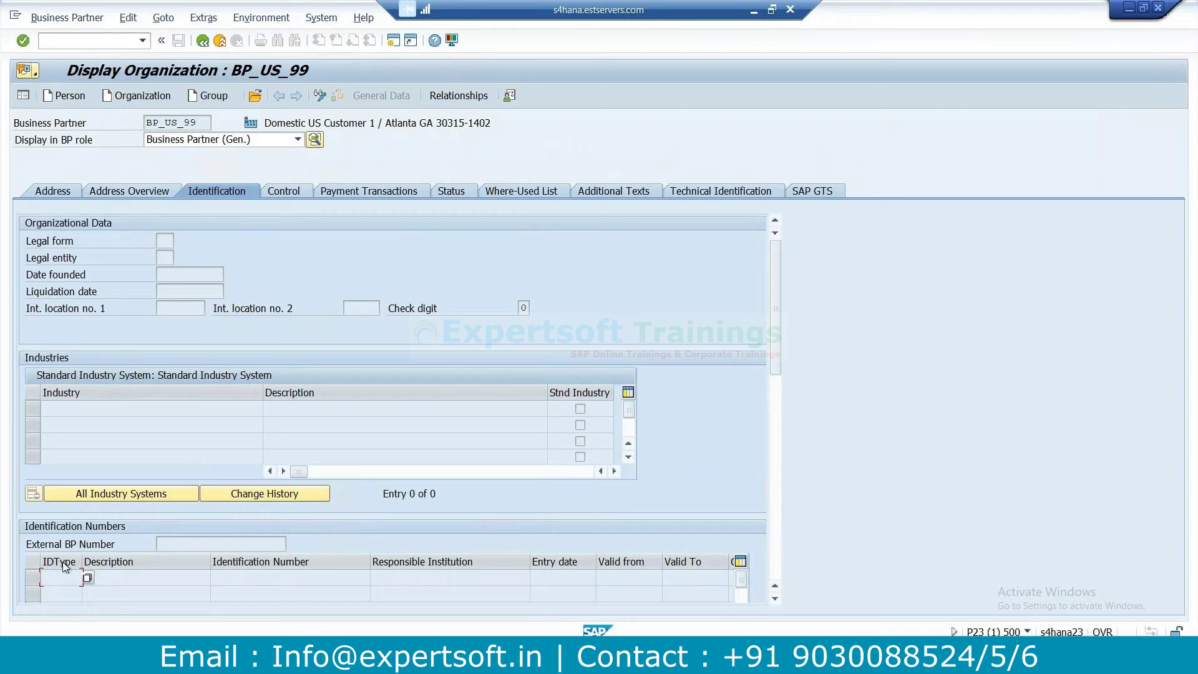
# Review the partner's control data, from the control parameters and notes to the business hours and tax classification.
pyautogui.click(297, 189)
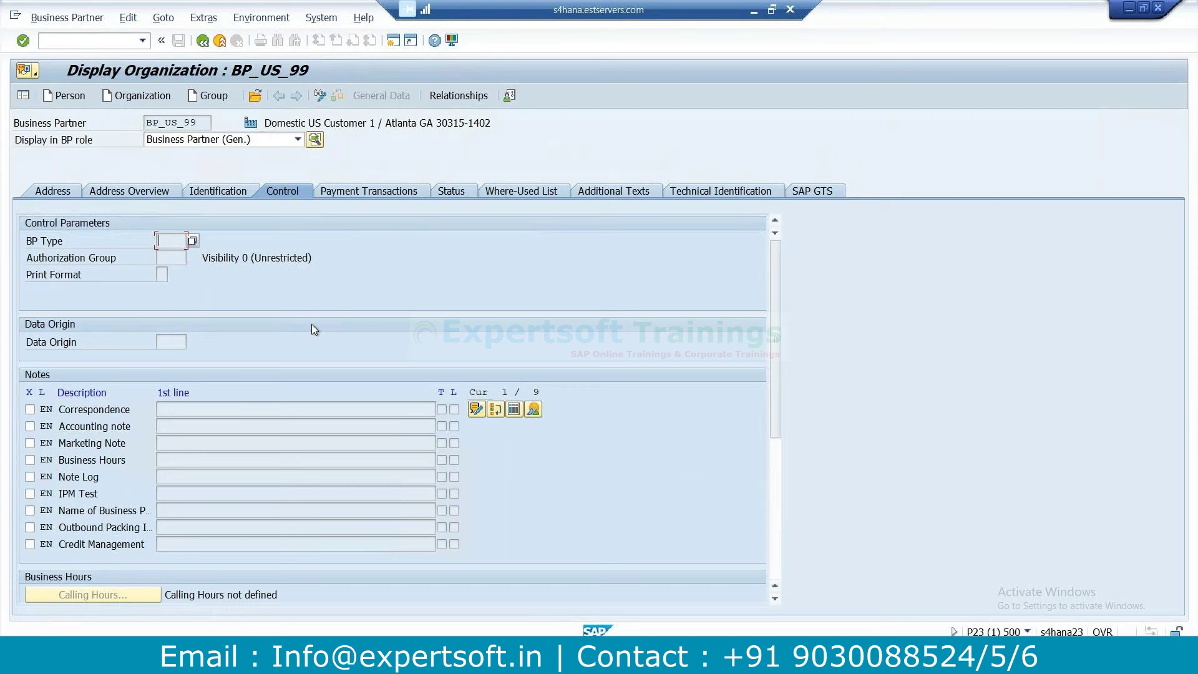
pyautogui.scroll(-5, 313, 324)
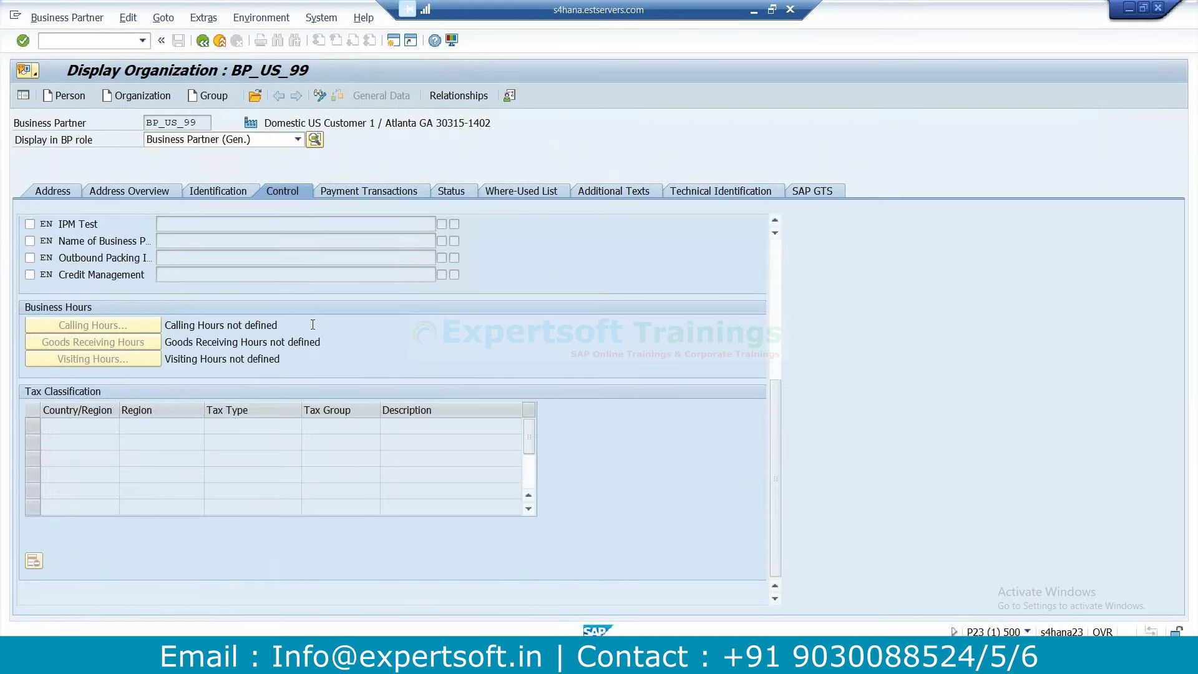
pyautogui.scroll(5, 313, 324)
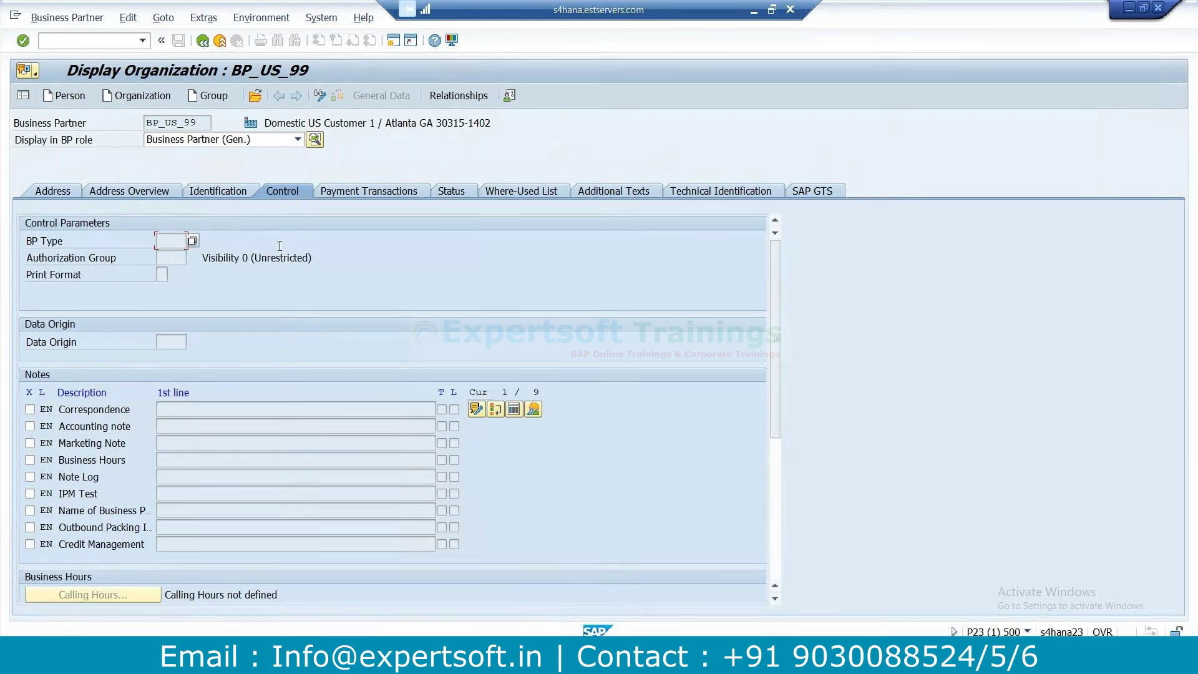
# Examine the partner's payment transactions, checking the bank details entry and the payment cards table.
pyautogui.click(392, 187)
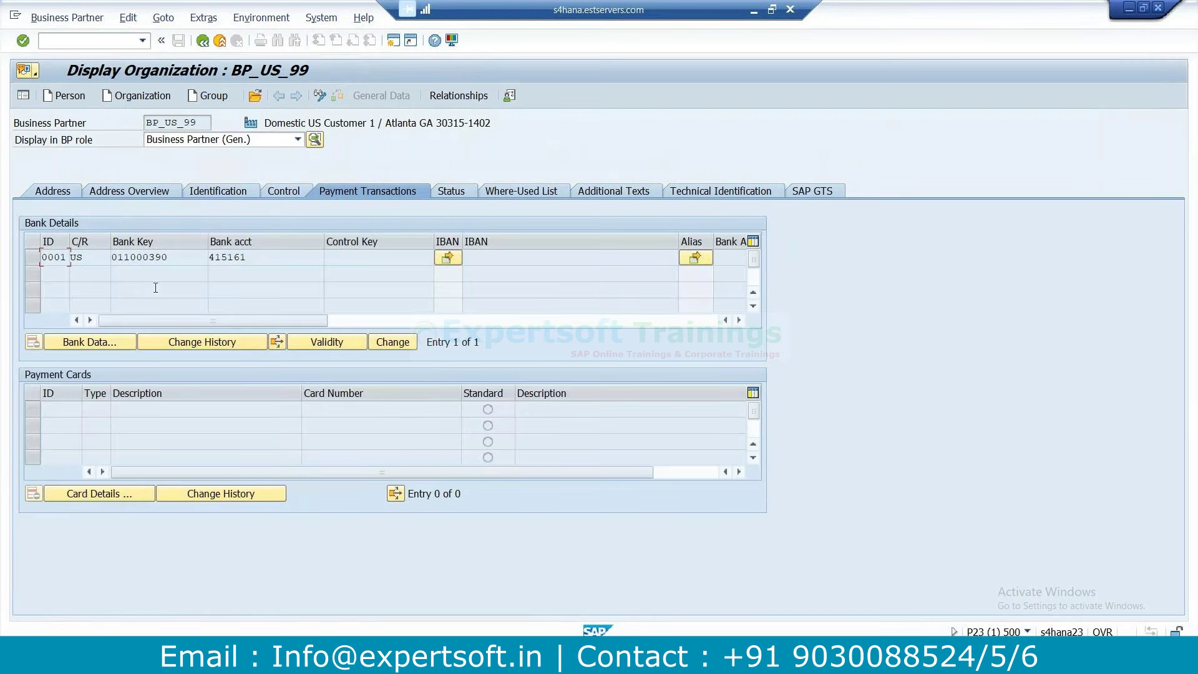
pyautogui.click(33, 410)
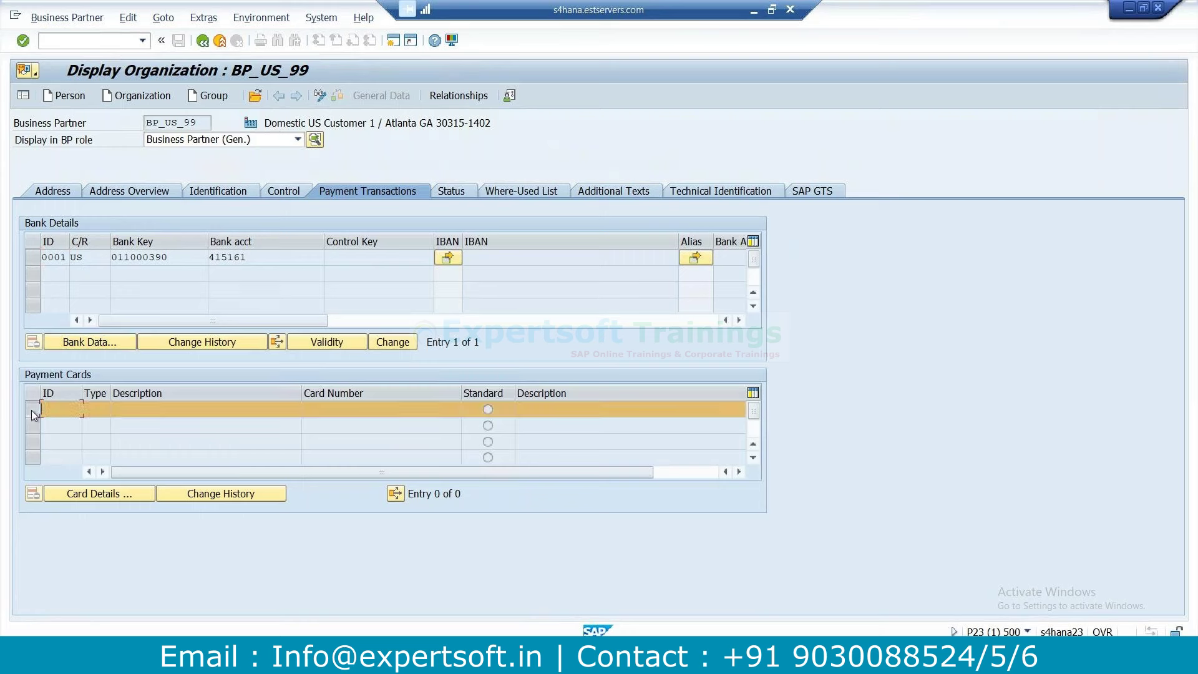
pyautogui.click(35, 257)
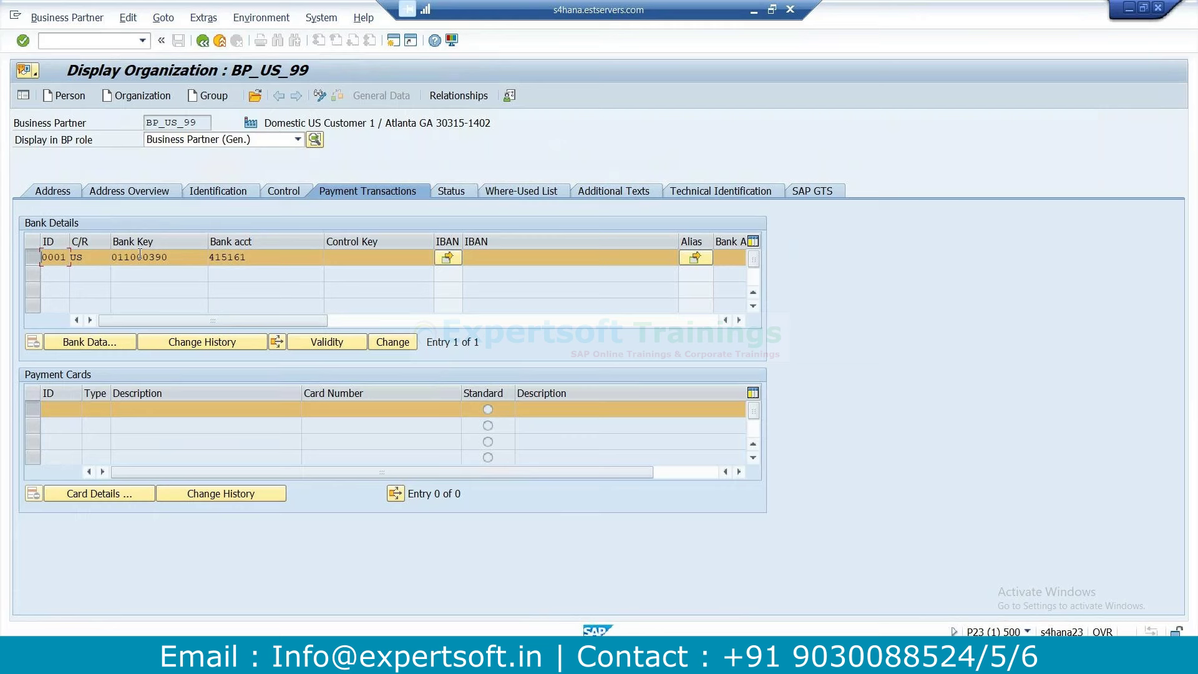
pyautogui.click(171, 253)
pyautogui.click(276, 258)
pyautogui.click(36, 412)
pyautogui.click(95, 412)
pyautogui.click(31, 258)
# Look through the partner's status, where-used list, additional texts, technical identification and SAP GTS data, and return to the address overview.
pyautogui.click(452, 192)
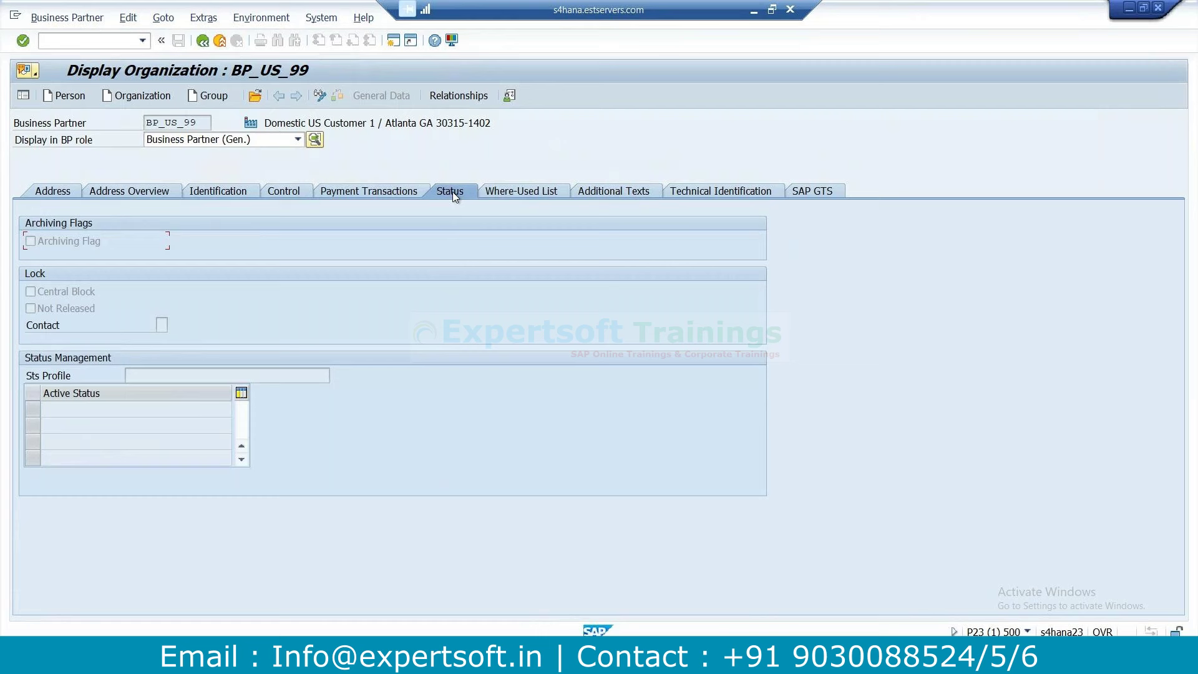
pyautogui.click(515, 190)
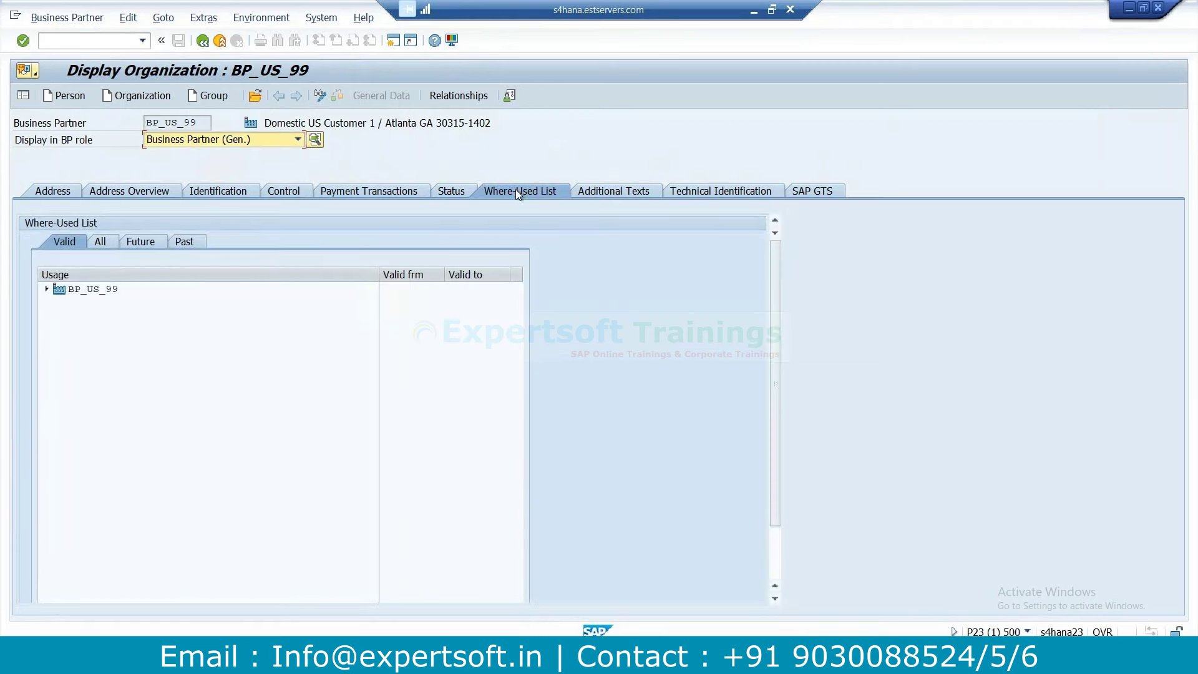
pyautogui.click(601, 189)
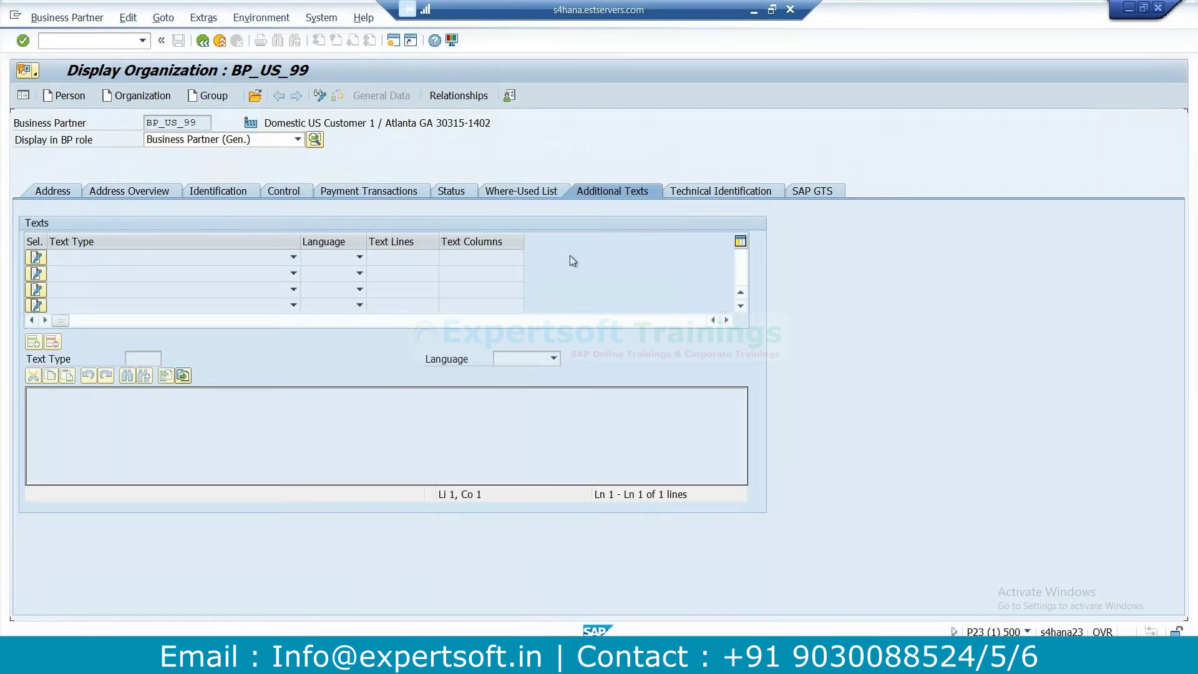
pyautogui.click(715, 194)
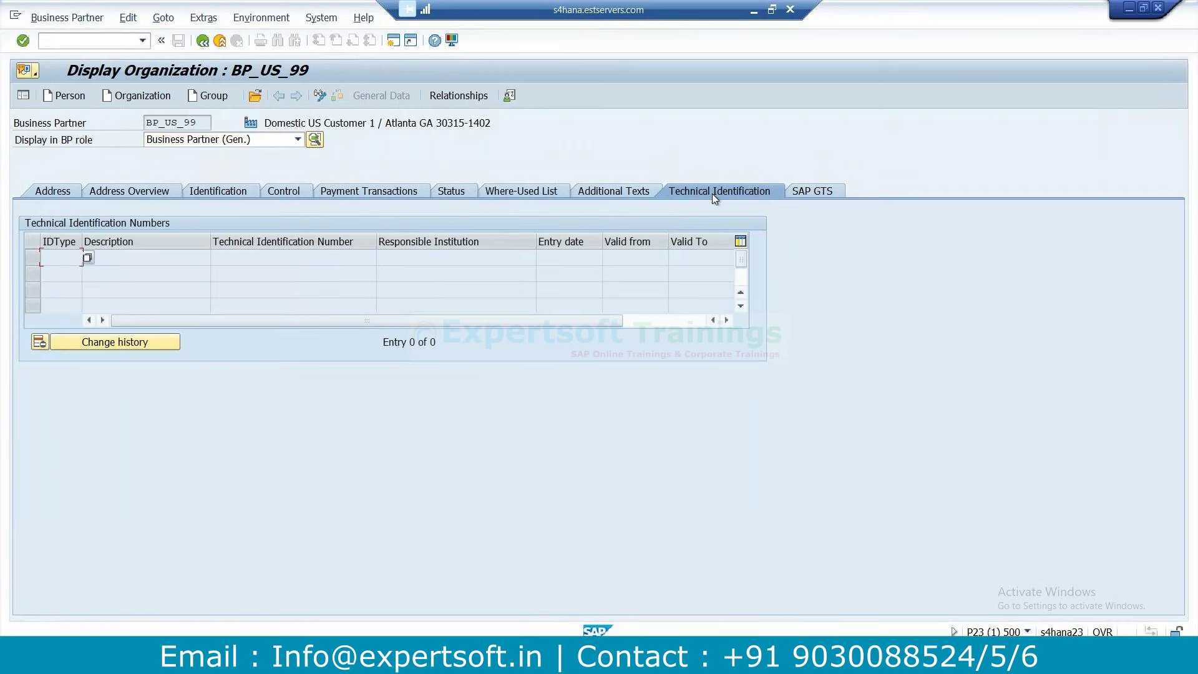
pyautogui.click(803, 191)
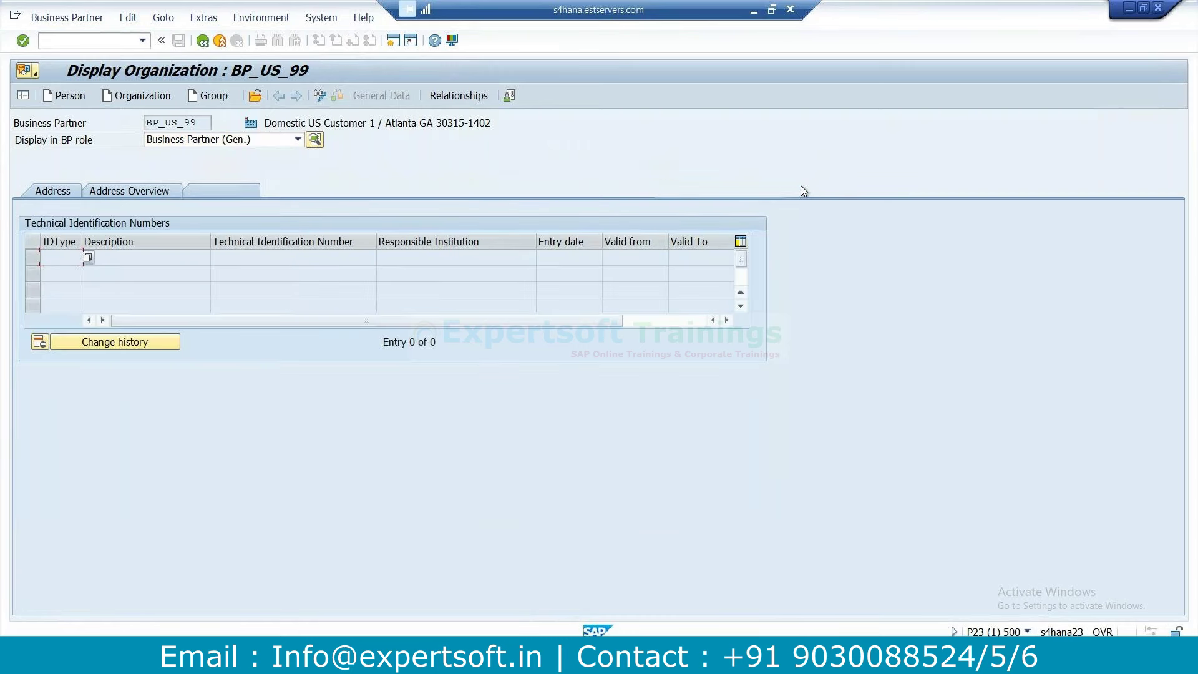
pyautogui.click(153, 193)
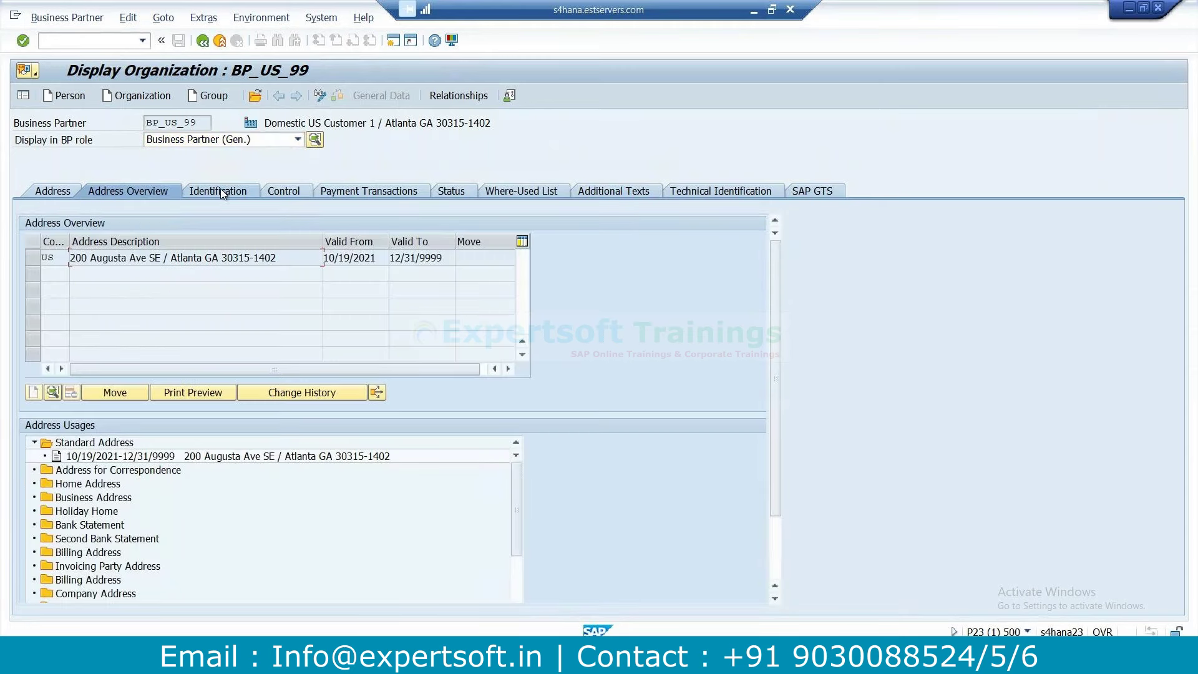
# Show the partner's address data, open the blank form for creating a person, and leave it without saving.
pyautogui.click(218, 190)
pyautogui.click(56, 190)
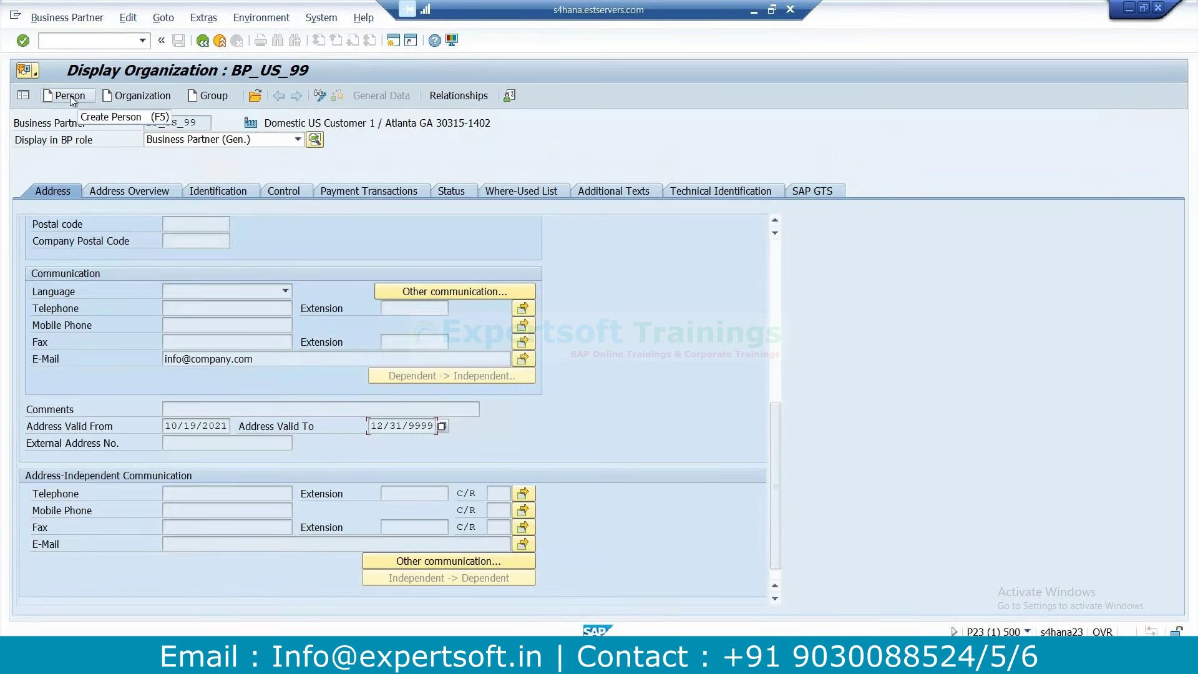
pyautogui.click(70, 96)
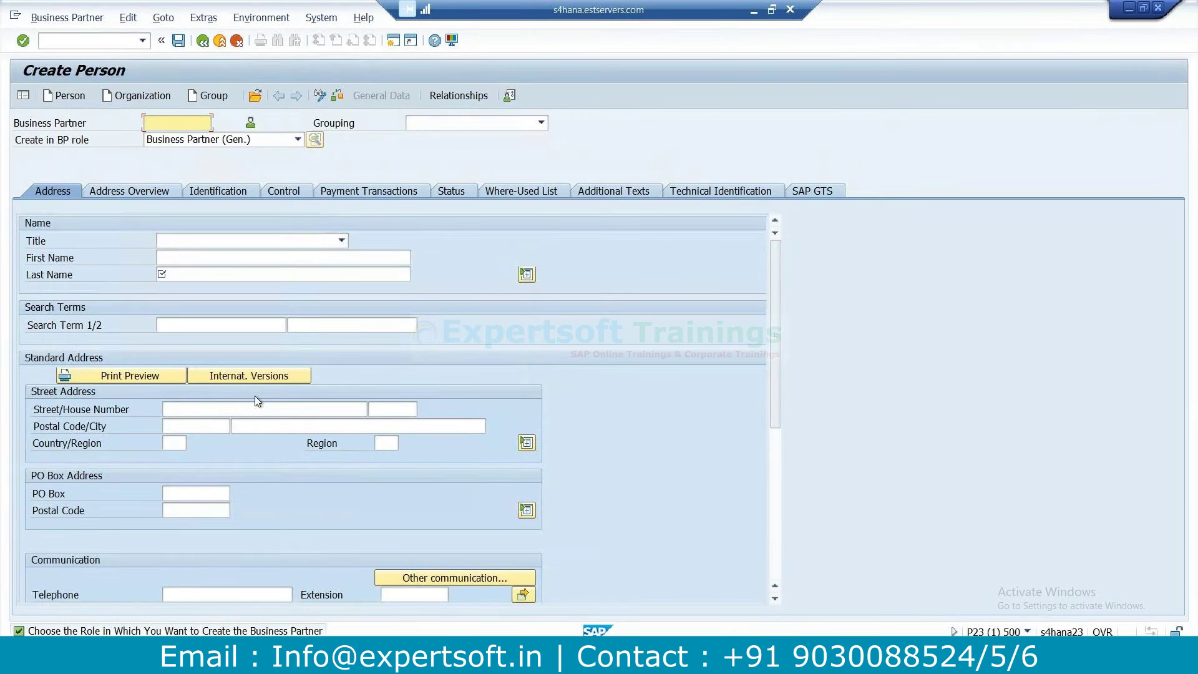
pyautogui.click(202, 41)
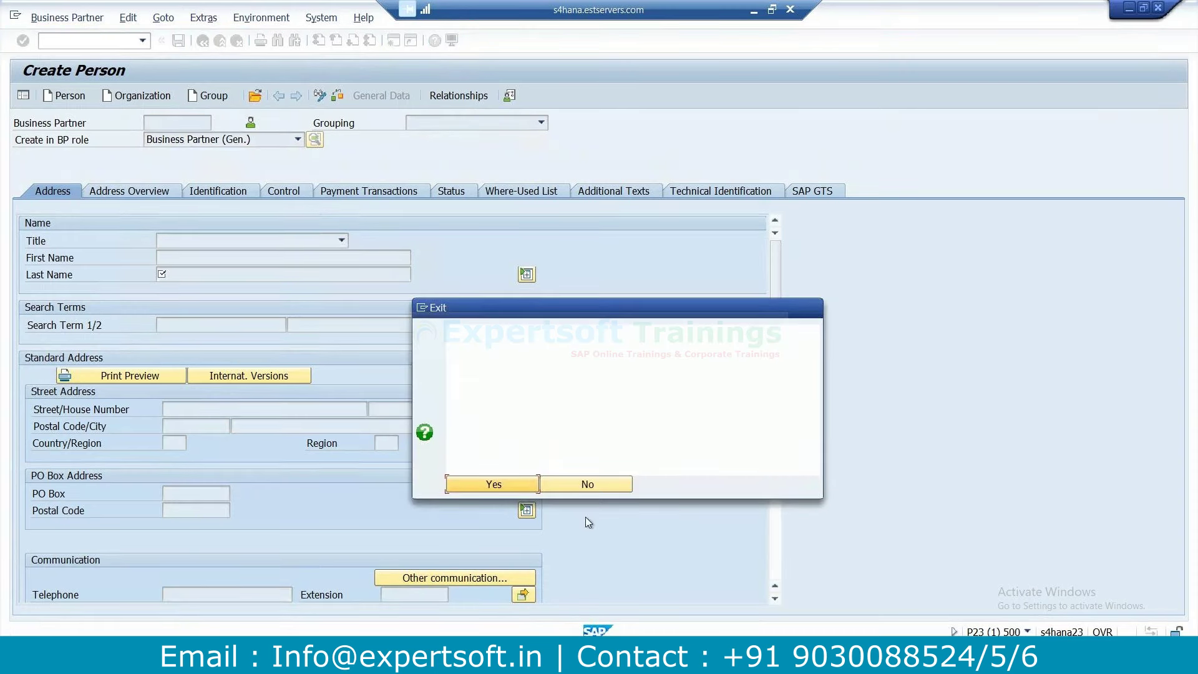
pyautogui.click(599, 489)
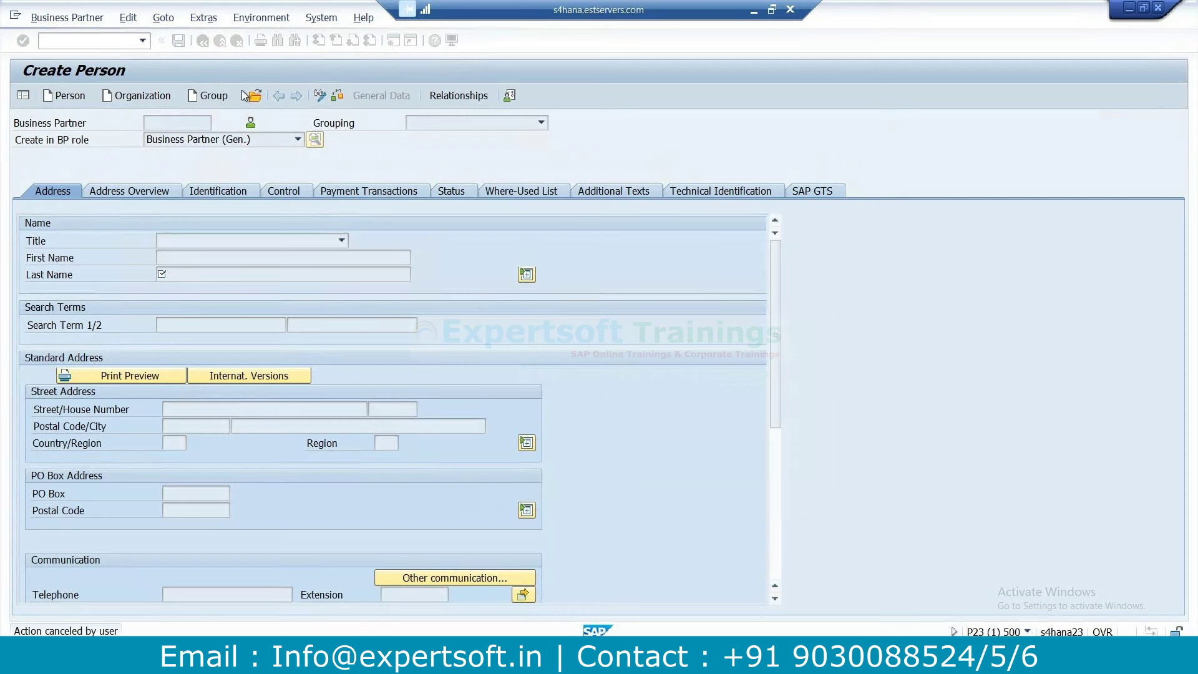
# Open the Data Browser with transaction /nse16 and clear the table name.
pyautogui.click(69, 36)
pyautogui.write('/nse16')
pyautogui.press('Return')
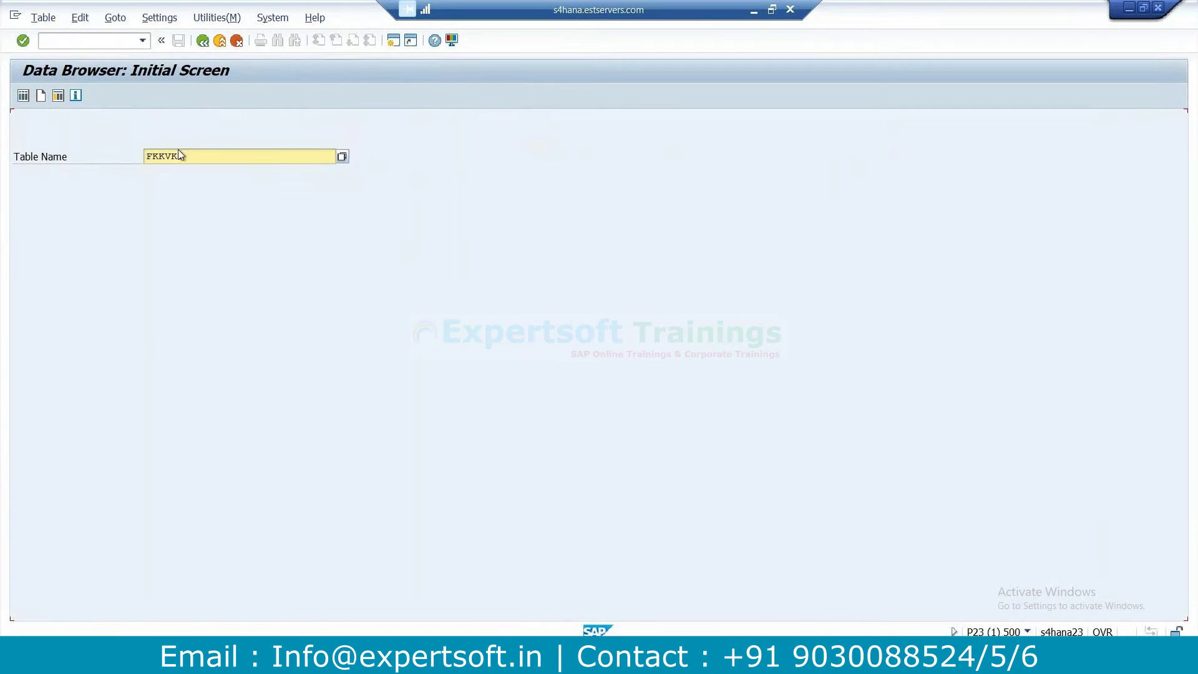
pyautogui.doubleClick(180, 155)
pyautogui.press('BackSpace')
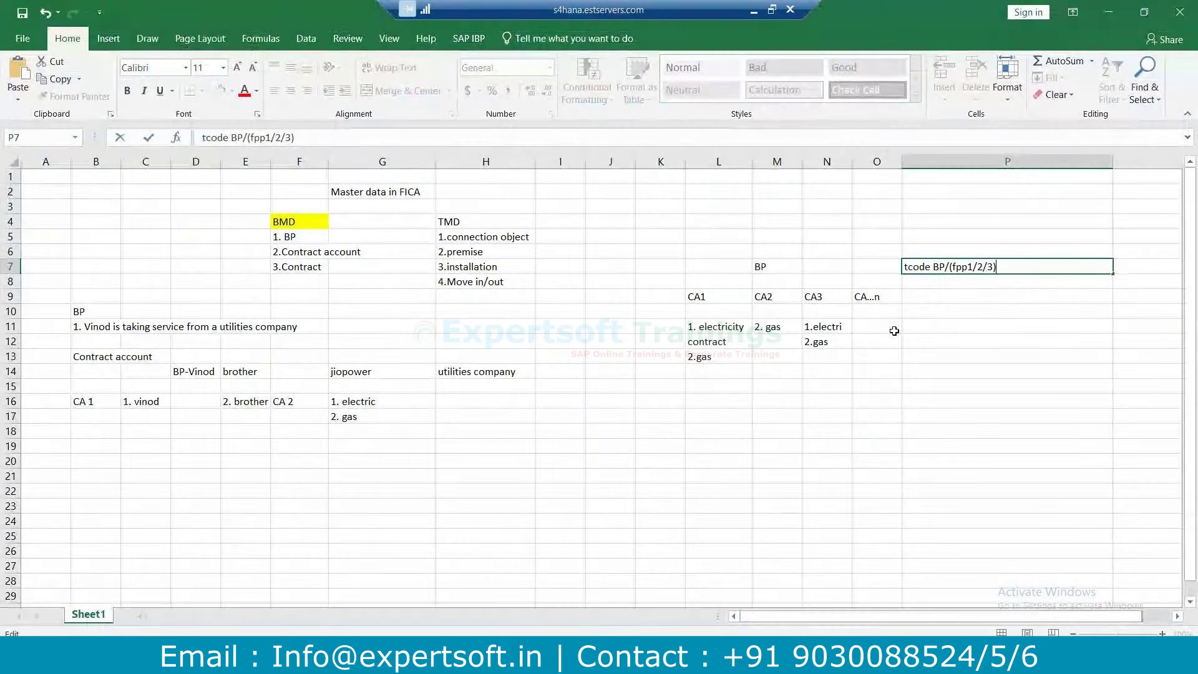
# Switch to the Excel notes and enter the heading "BP table" in P10 with "BUt000" beneath it in P11.
pyautogui.click(970, 306)
pyautogui.write('BP table')
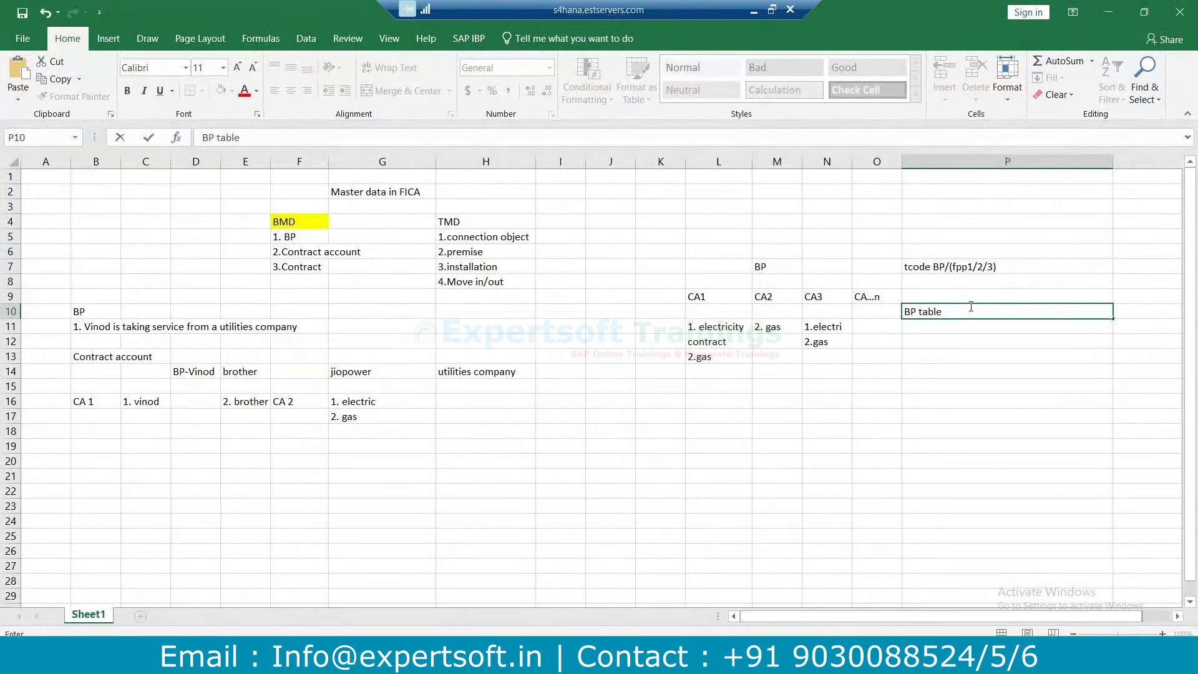
pyautogui.press('Return')
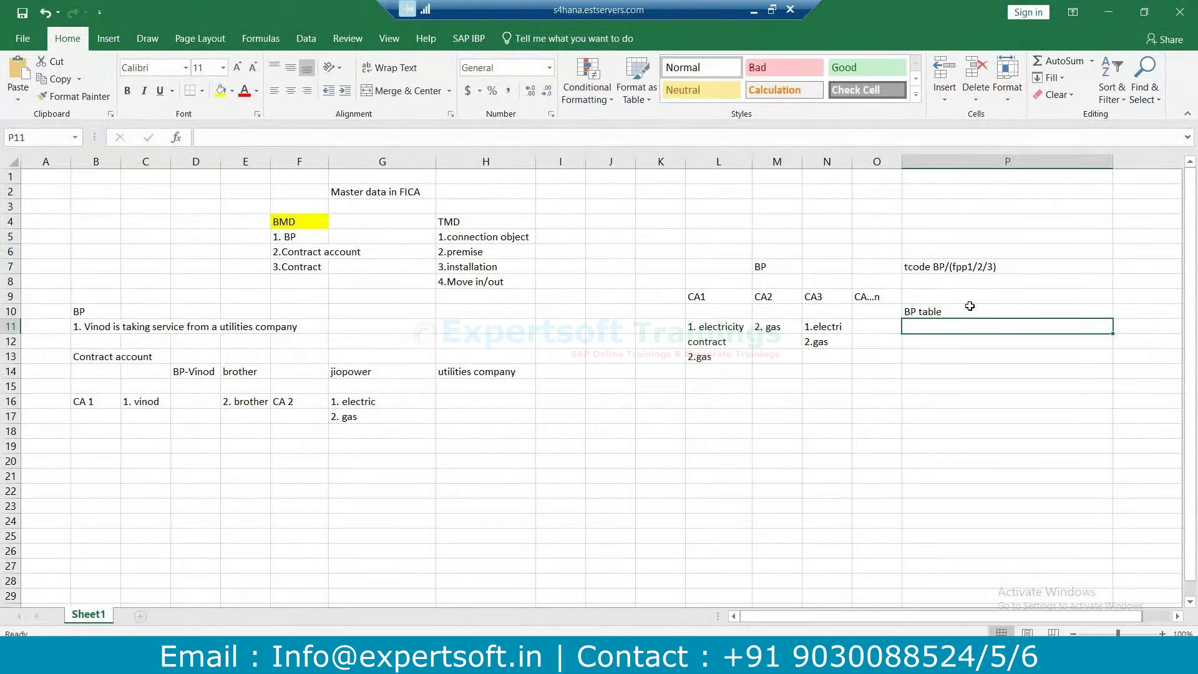
pyautogui.write('BUt000')
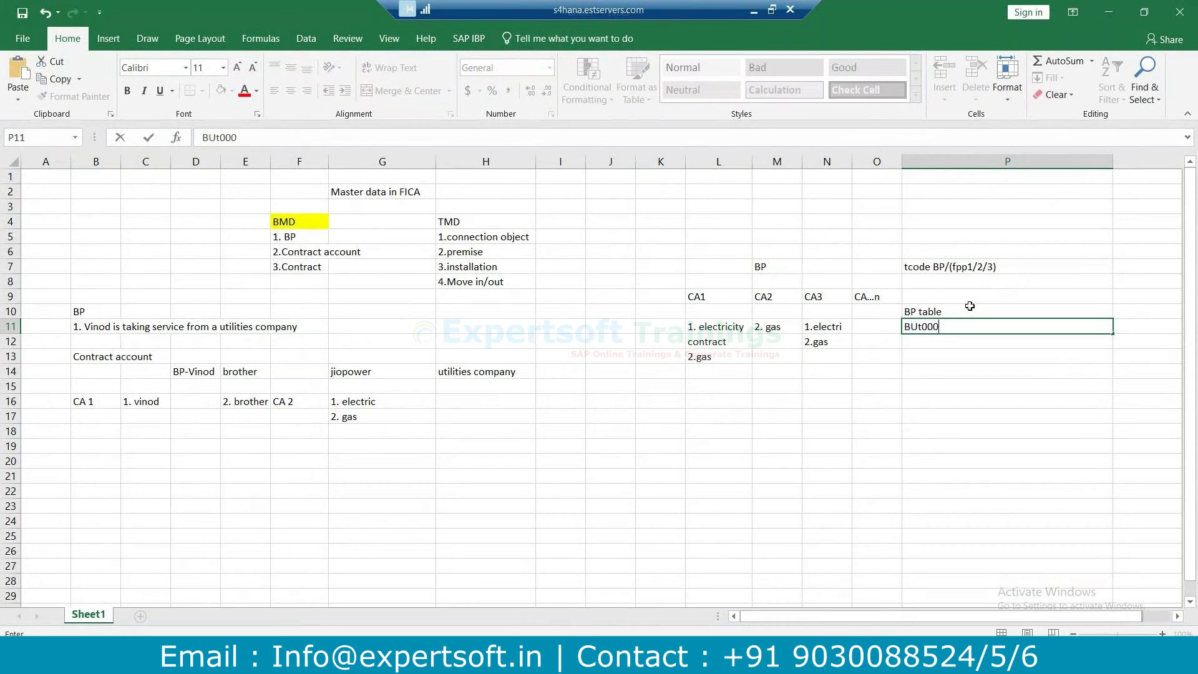
pyautogui.press('Return')
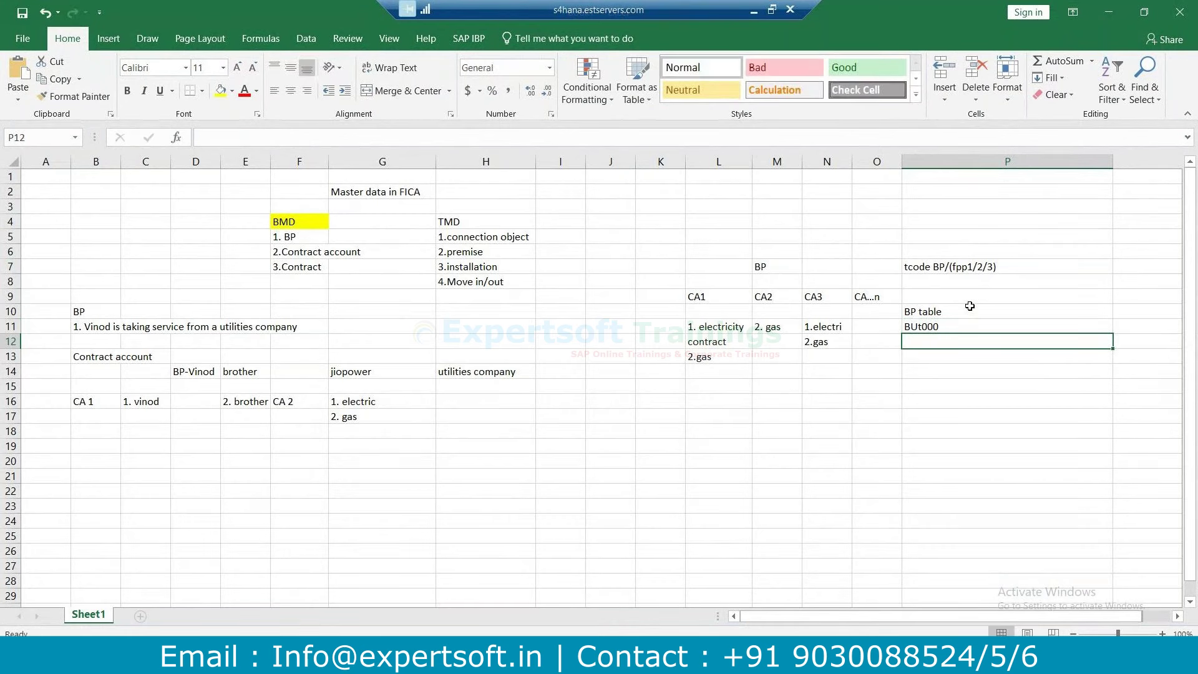
pyautogui.click(928, 329)
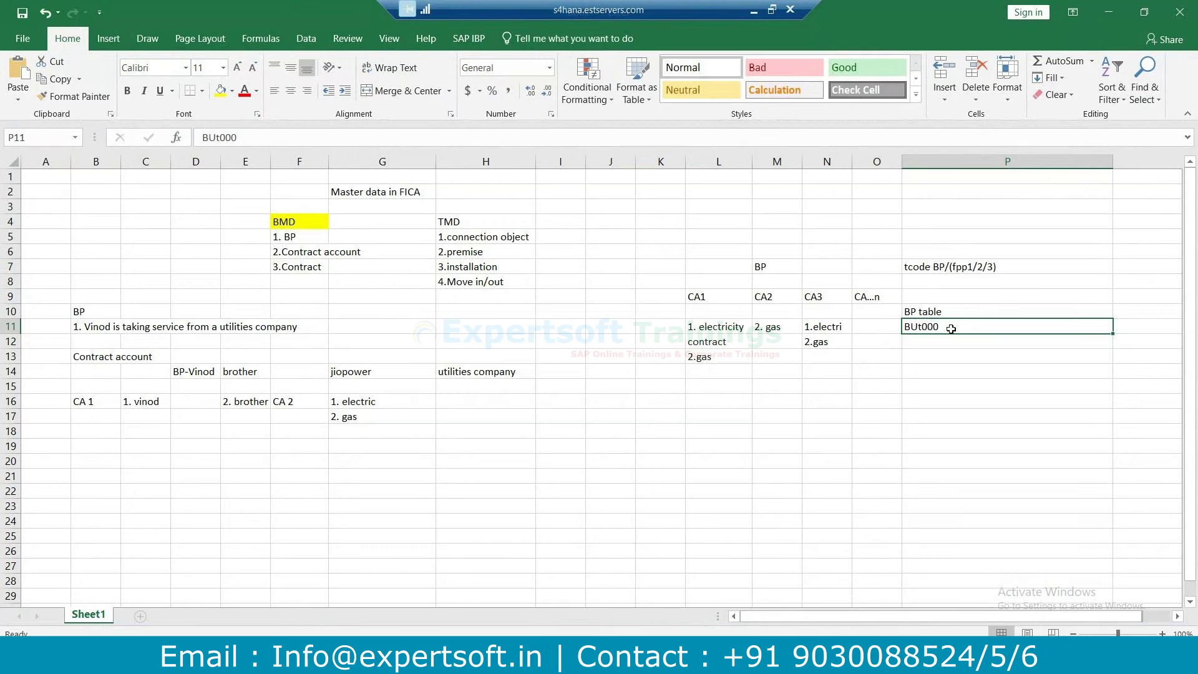
# Continue the BP table list with "but0id" in P12 and "but0cc" in P13.
pyautogui.click(925, 341)
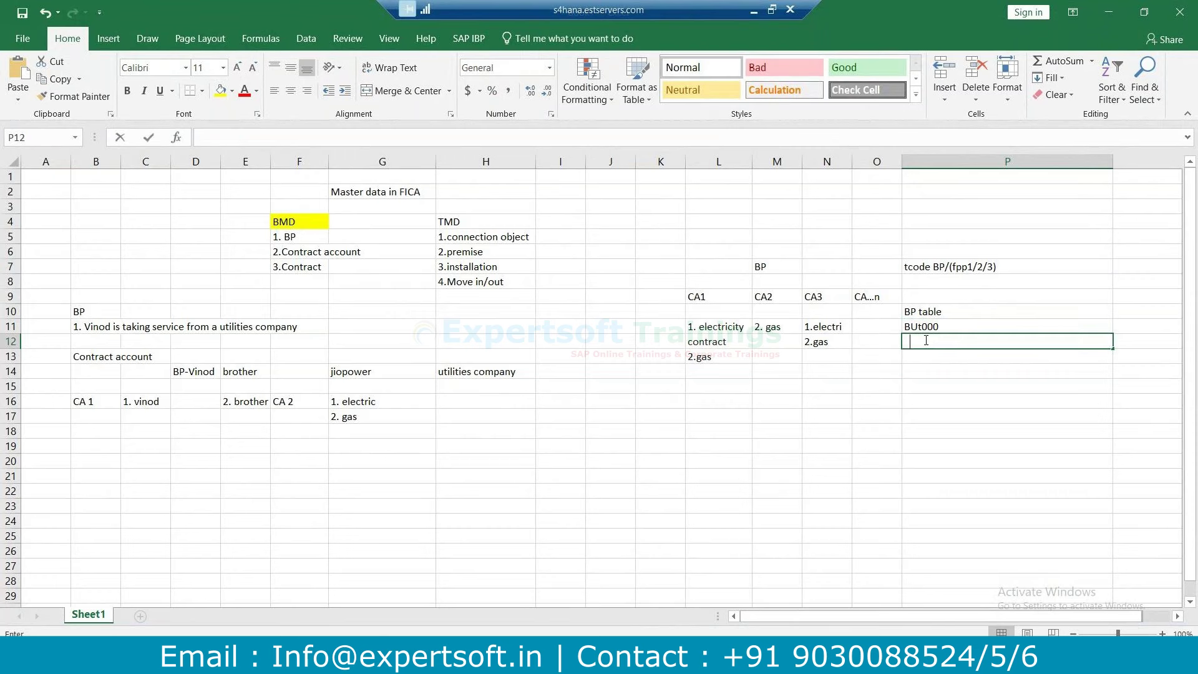
pyautogui.write('but0id')
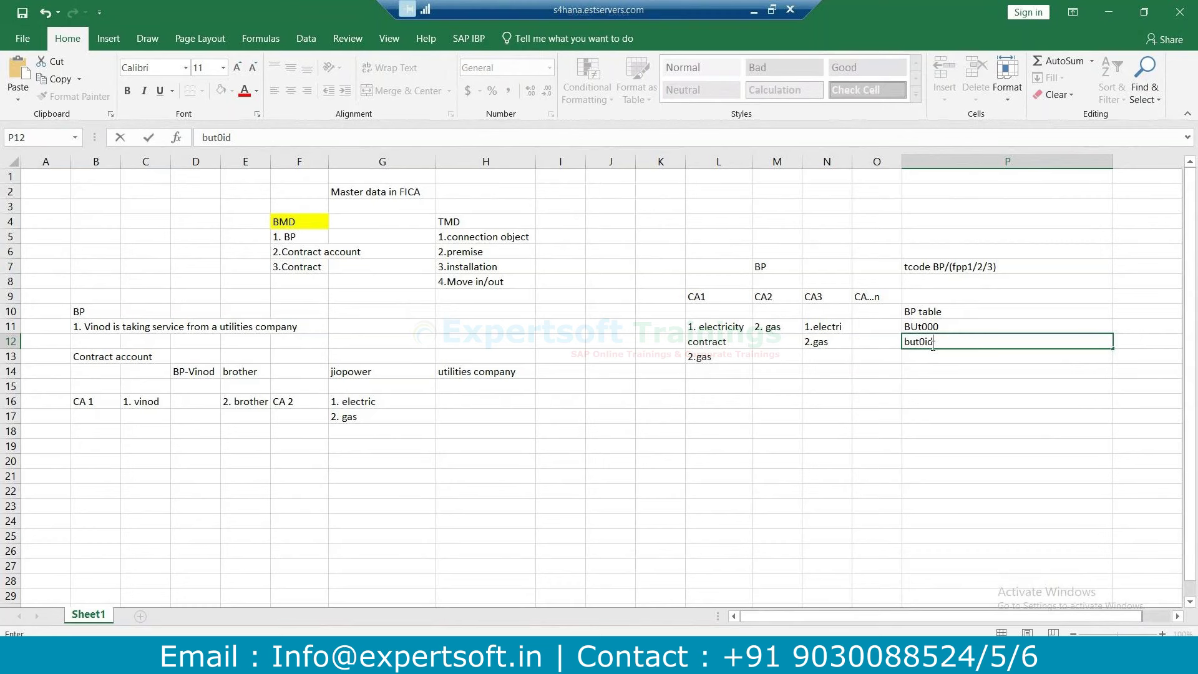
pyautogui.press('Return')
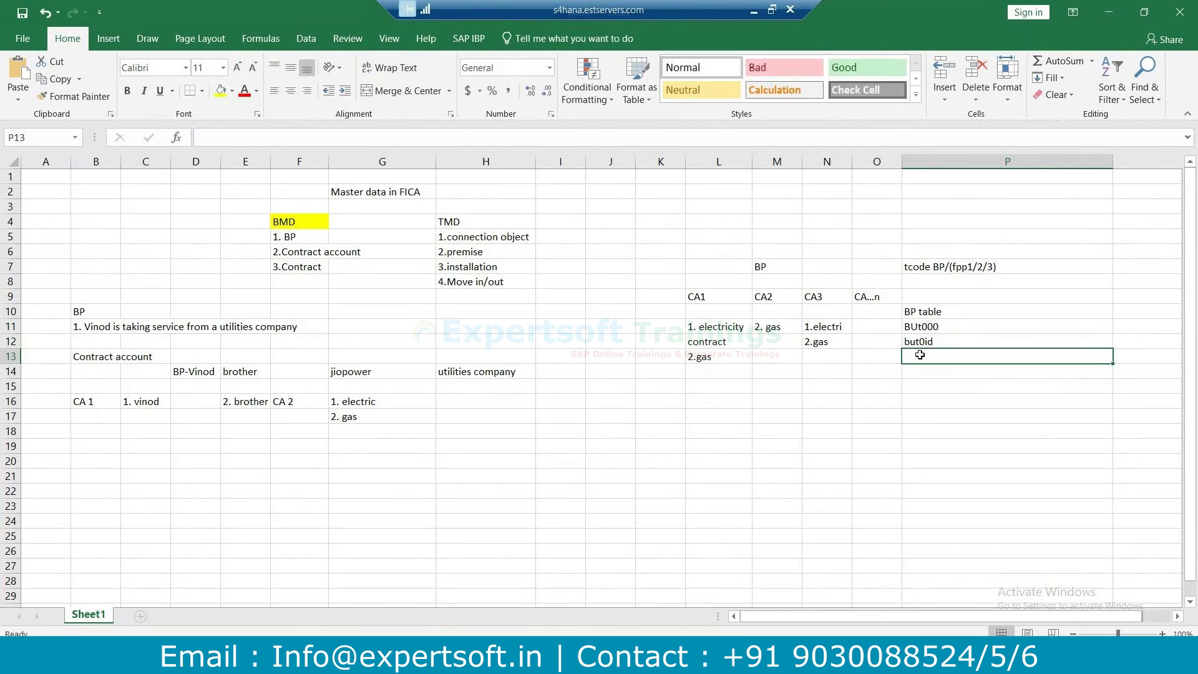
pyautogui.write('but0cc')
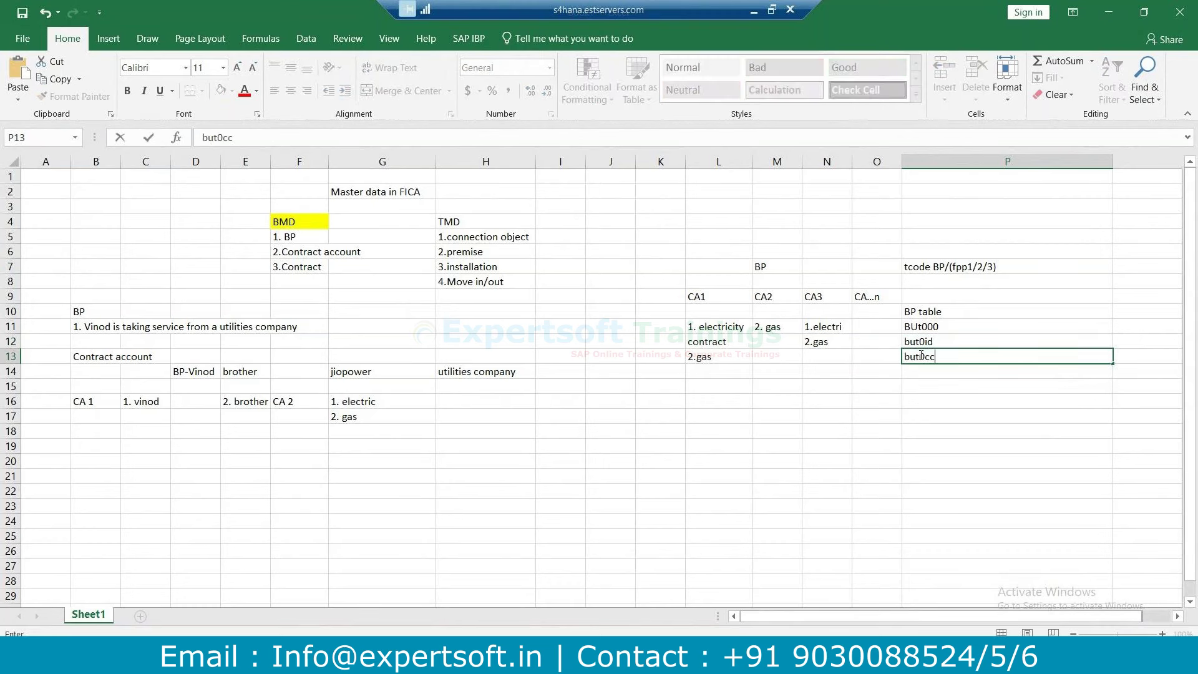
pyautogui.press('Return')
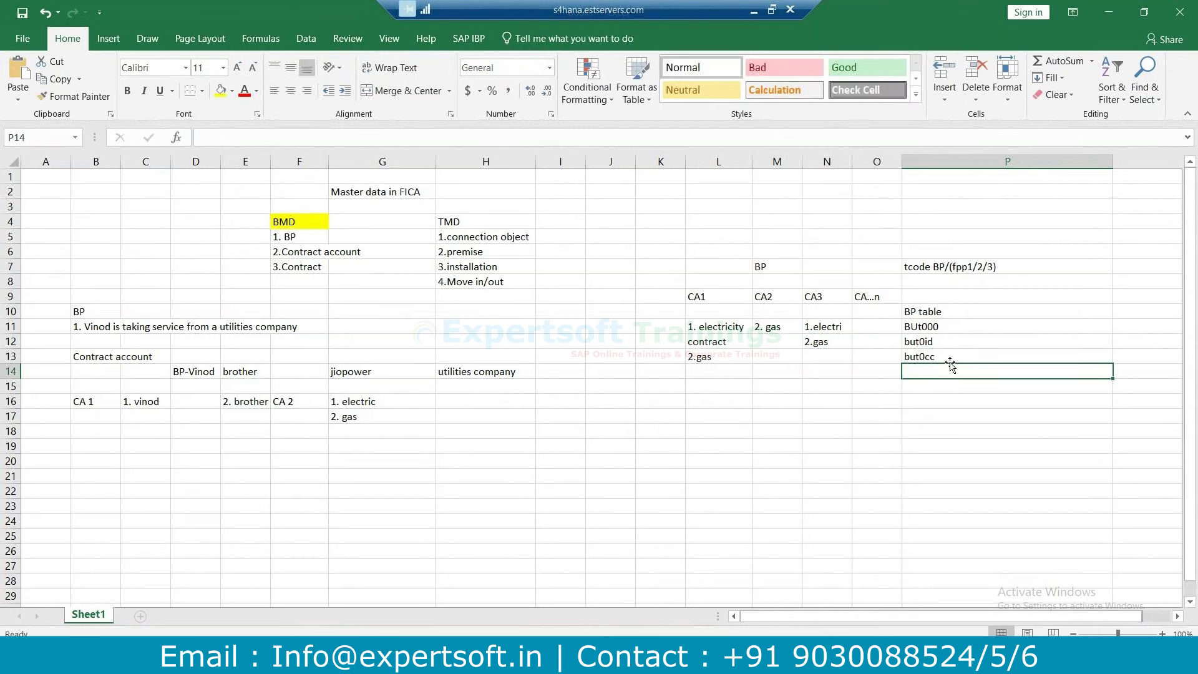
pyautogui.click(948, 355)
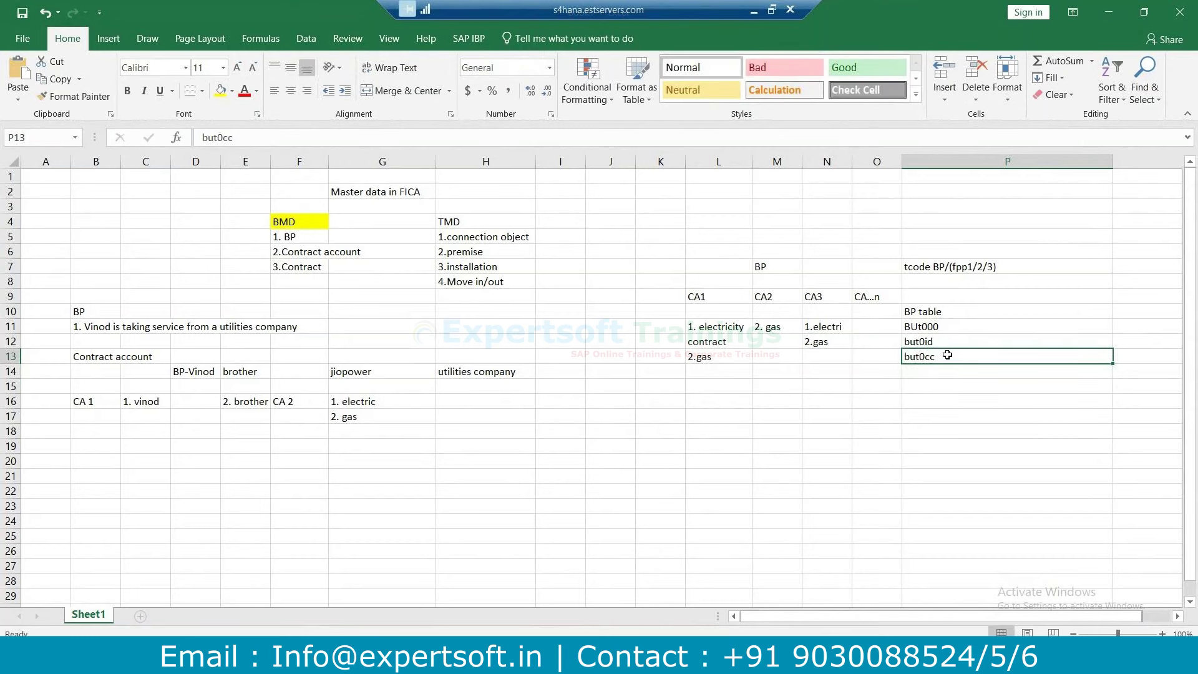
# Add the bank table entry "but0bk" in P14 and extend it to "but0bk-bnka".
pyautogui.click(928, 372)
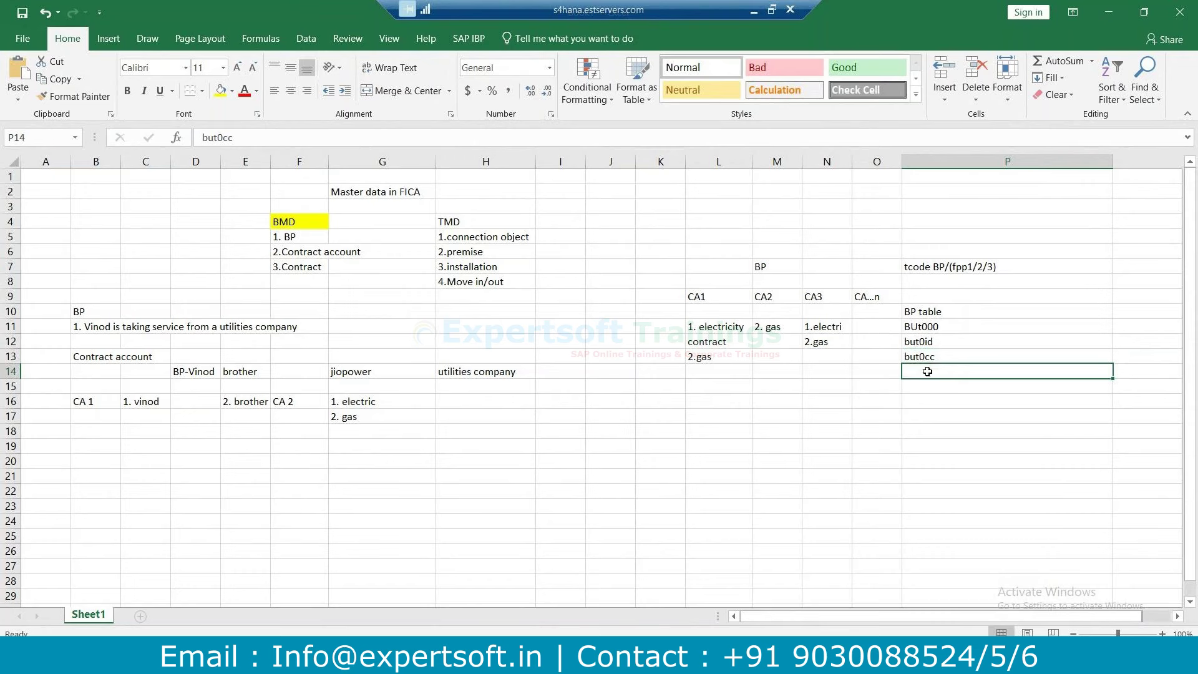
pyautogui.write('bu')
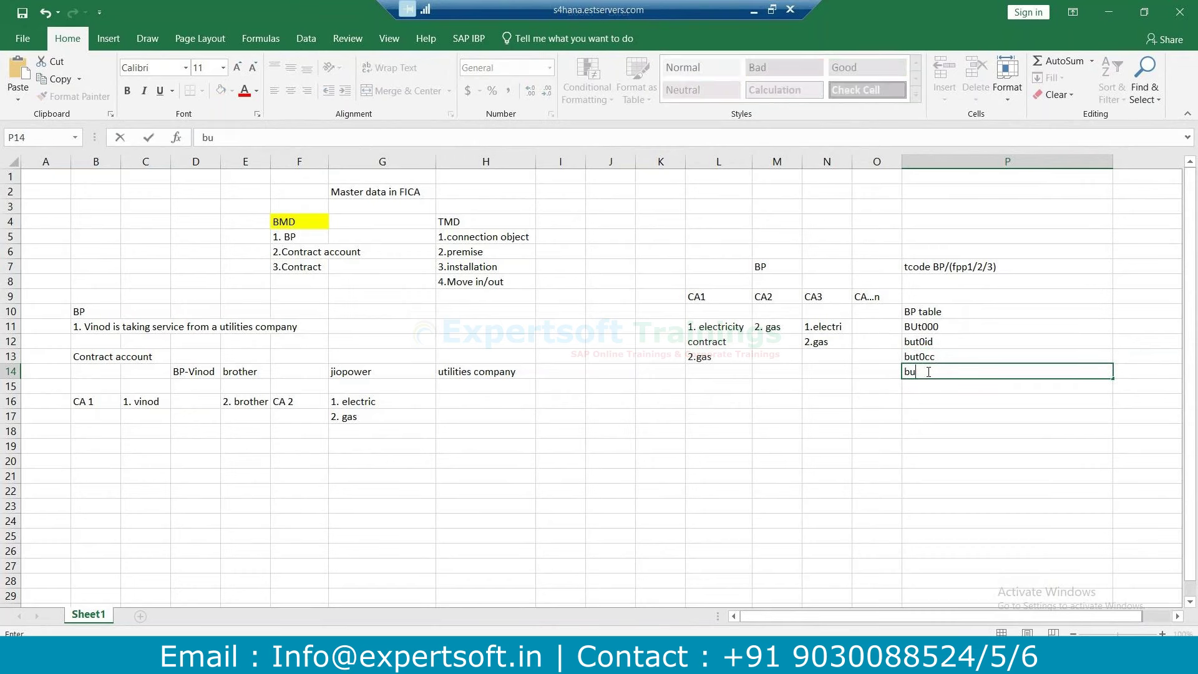
pyautogui.write('t0bk')
pyautogui.press('Return')
pyautogui.click(974, 373)
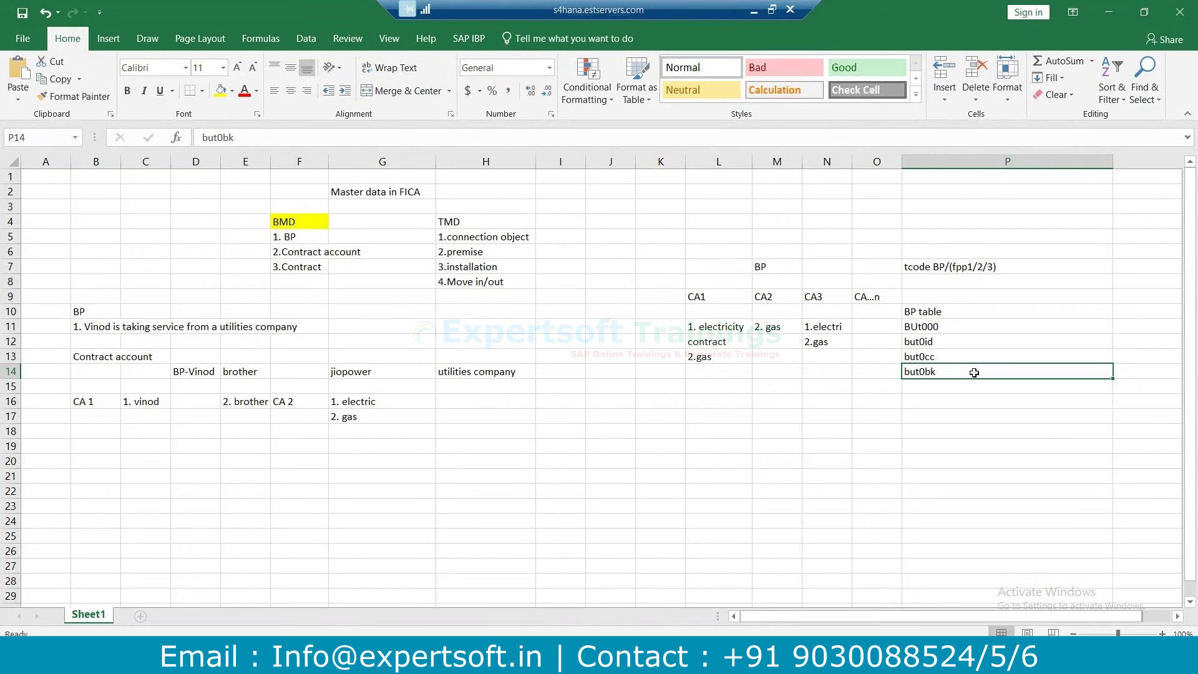
pyautogui.doubleClick(974, 373)
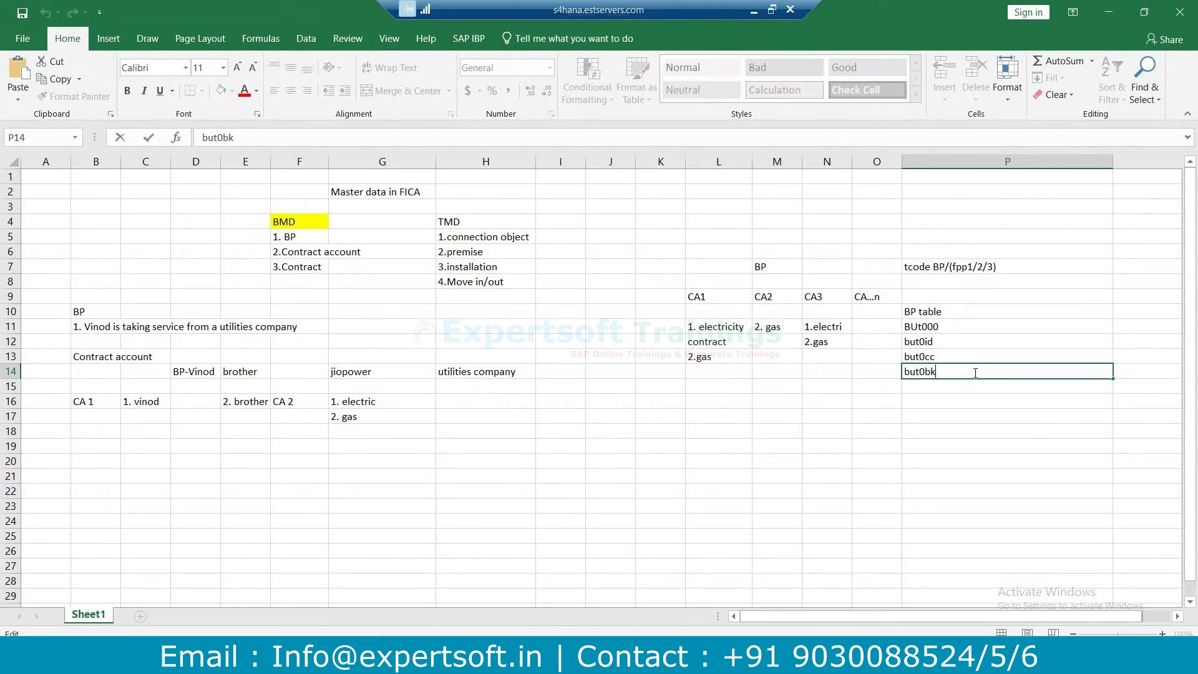
pyautogui.write('-bnka')
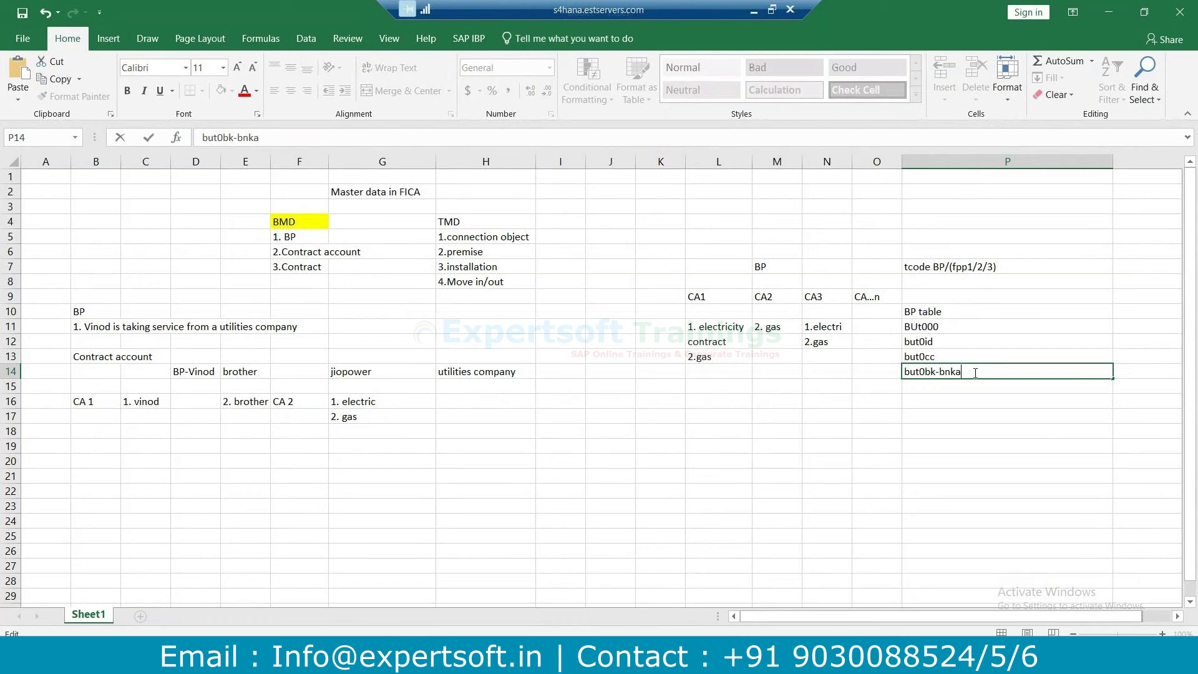
# Add the address table entry "but020" in P15 and extend it to "but020-adrc".
pyautogui.click(926, 383)
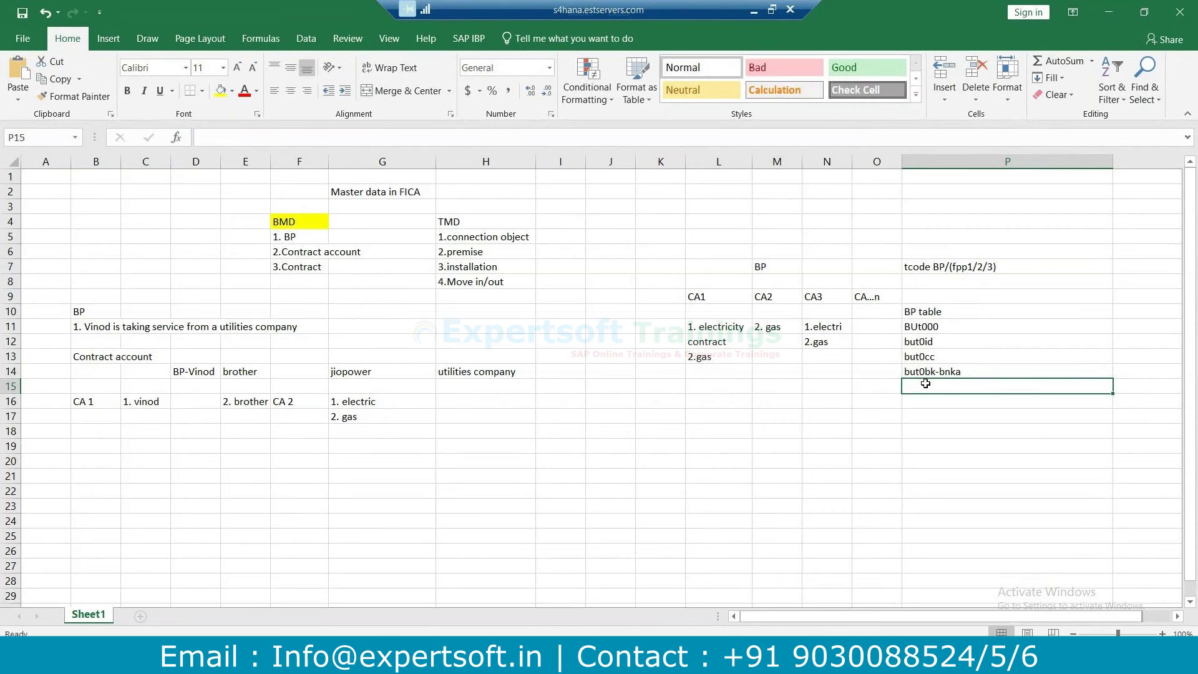
pyautogui.doubleClick(926, 383)
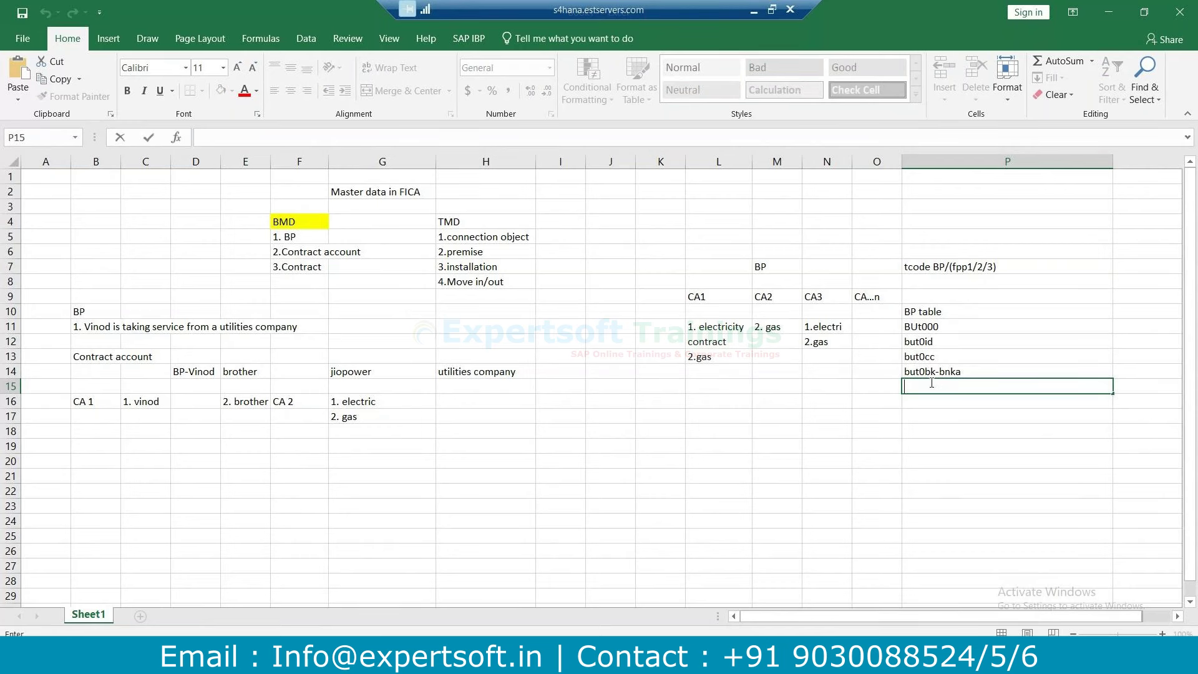
pyautogui.write('but020')
pyautogui.click(948, 409)
pyautogui.click(949, 390)
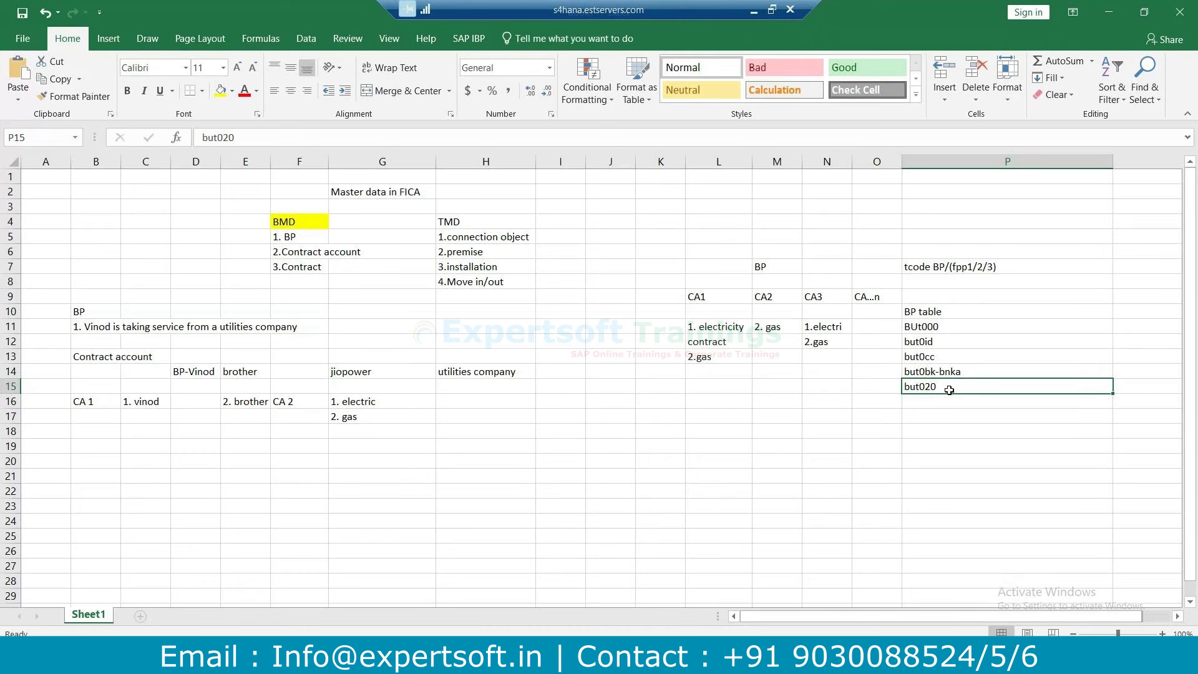
pyautogui.doubleClick(948, 388)
pyautogui.write('-')
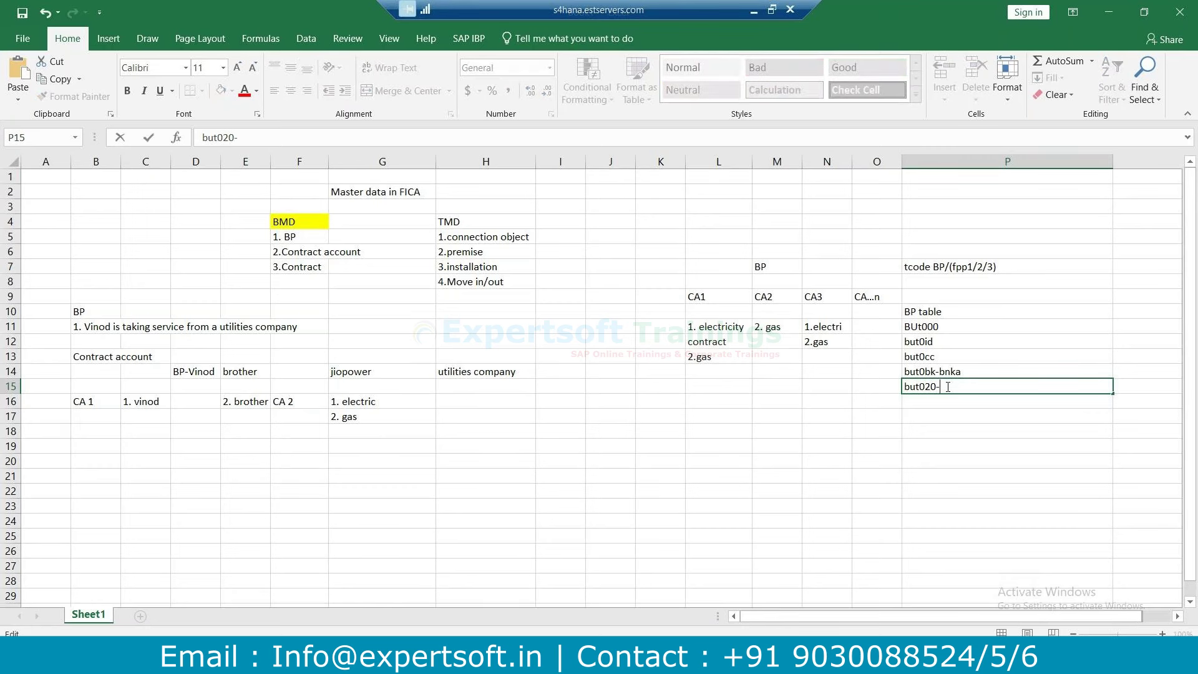
pyautogui.write('adrc')
pyautogui.moveTo(969, 386); pyautogui.dragTo(941, 386)
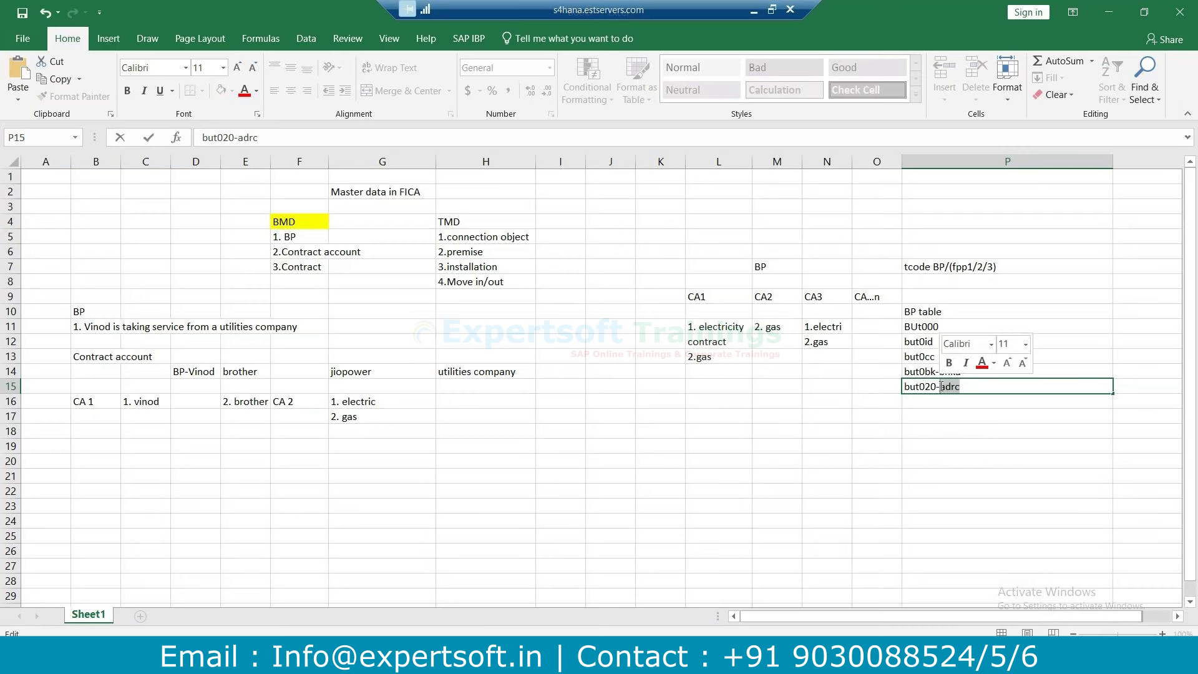
pyautogui.click(963, 388)
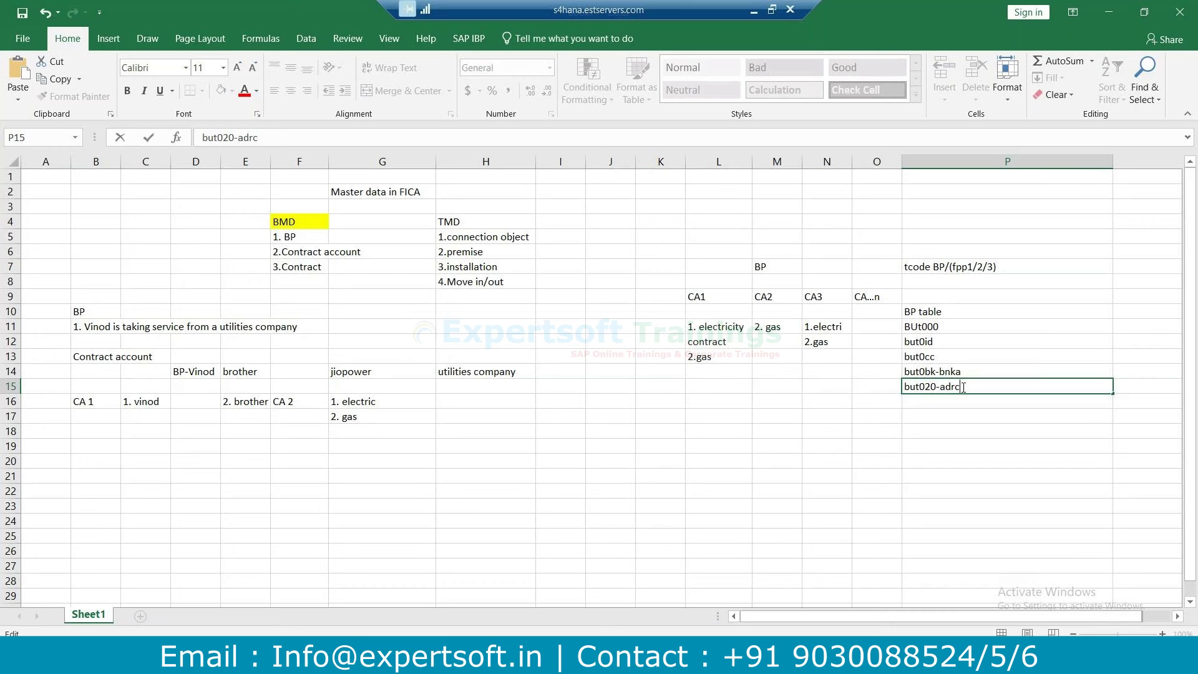
pyautogui.click(936, 326)
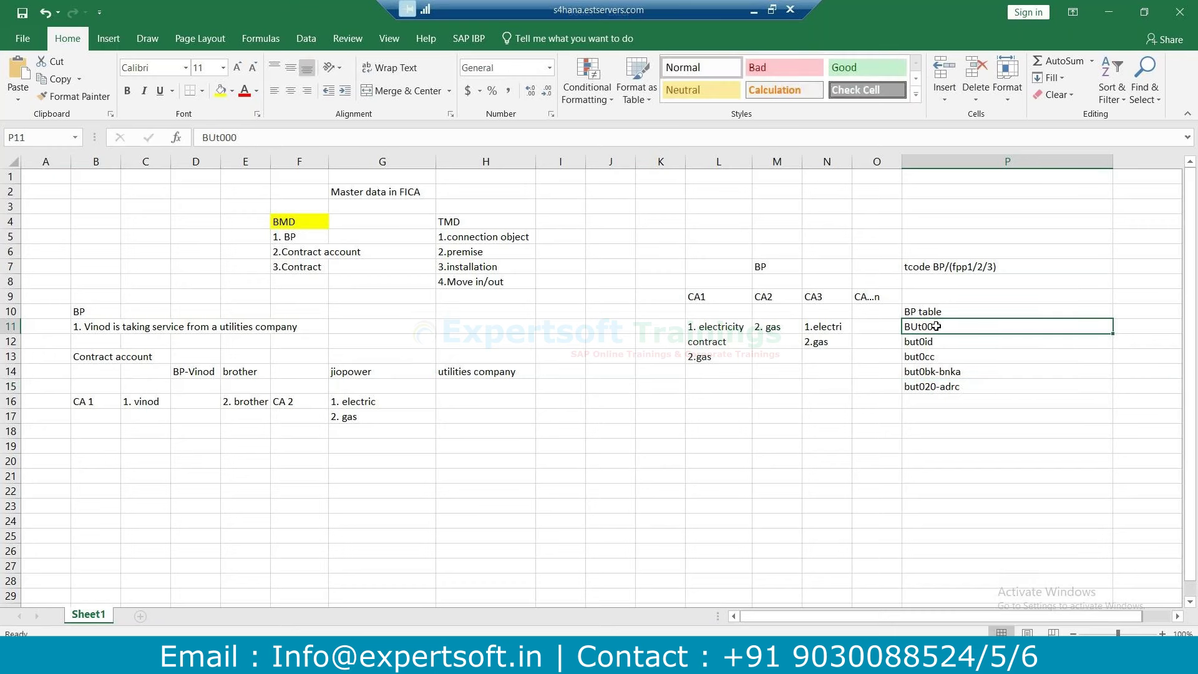